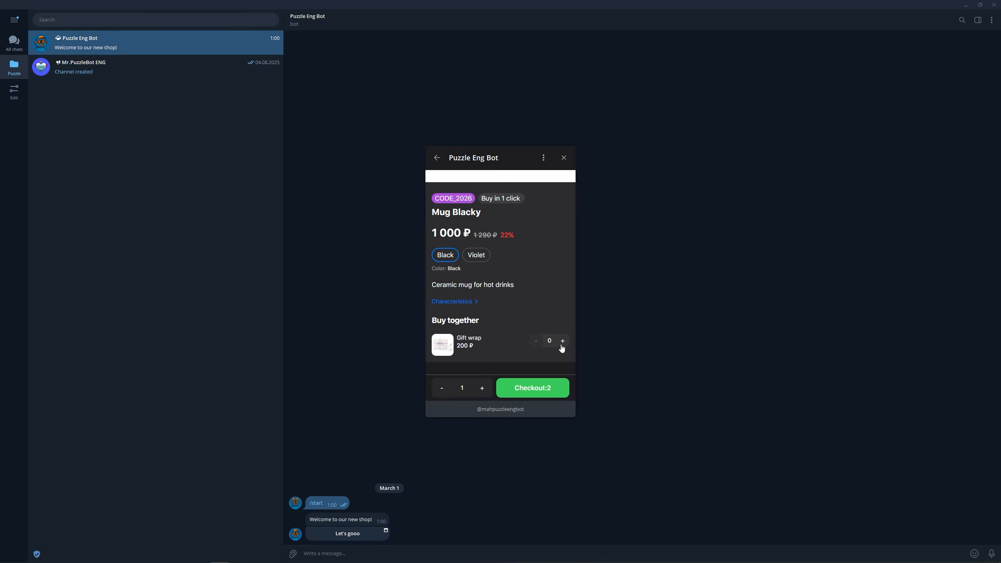
# - Add one gift wrap to the mug order and review the cart
pyautogui.click(562, 340)
pyautogui.click(552, 388)
pyautogui.scroll(-2, 539, 338)
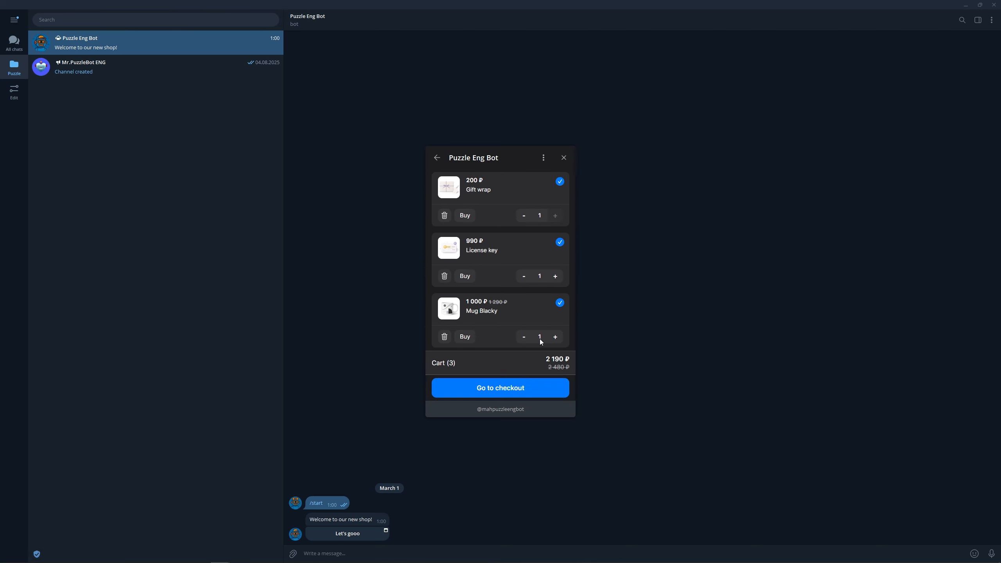
# - Apply promo code CODE_2026 so the total drops to 1 861,5 ₽, then proceed to checkout
pyautogui.click(538, 335)
pyautogui.click(536, 345)
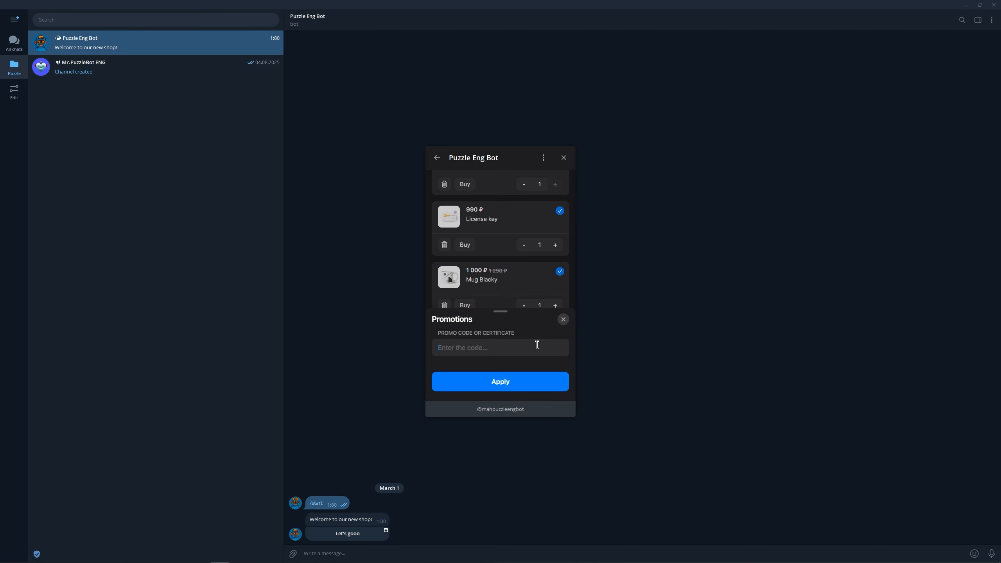
pyautogui.write('CODE_2026')
pyautogui.click(536, 382)
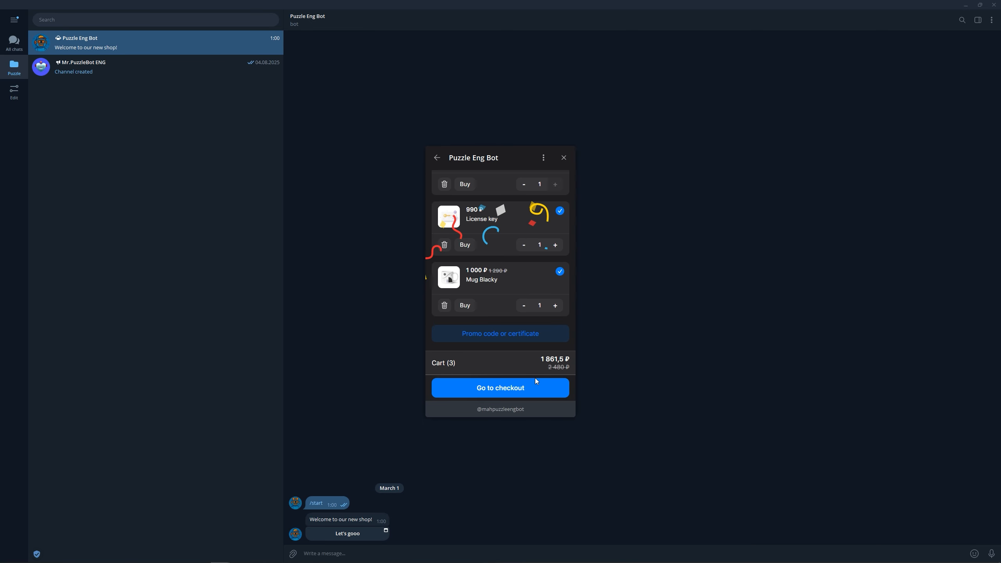
pyautogui.click(535, 387)
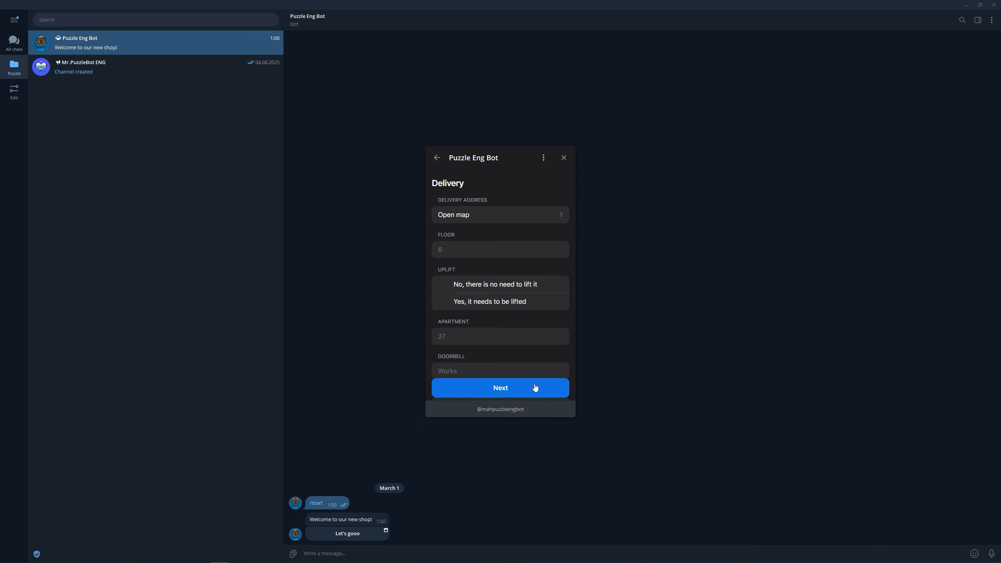
# - Pick Nagatino-Sadovniki District on the map and save it as the delivery address
pyautogui.click(532, 222)
pyautogui.click(533, 297)
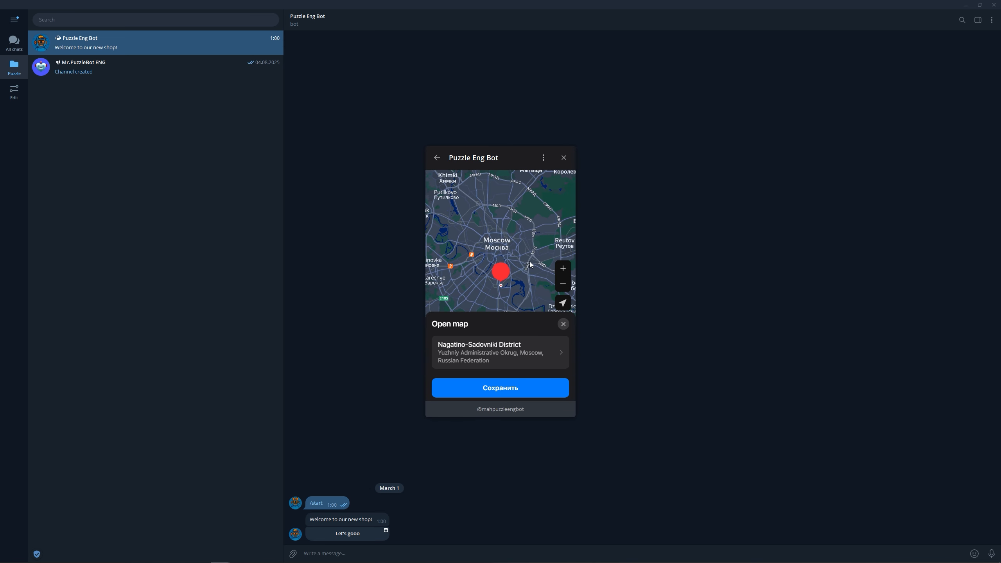
pyautogui.click(529, 389)
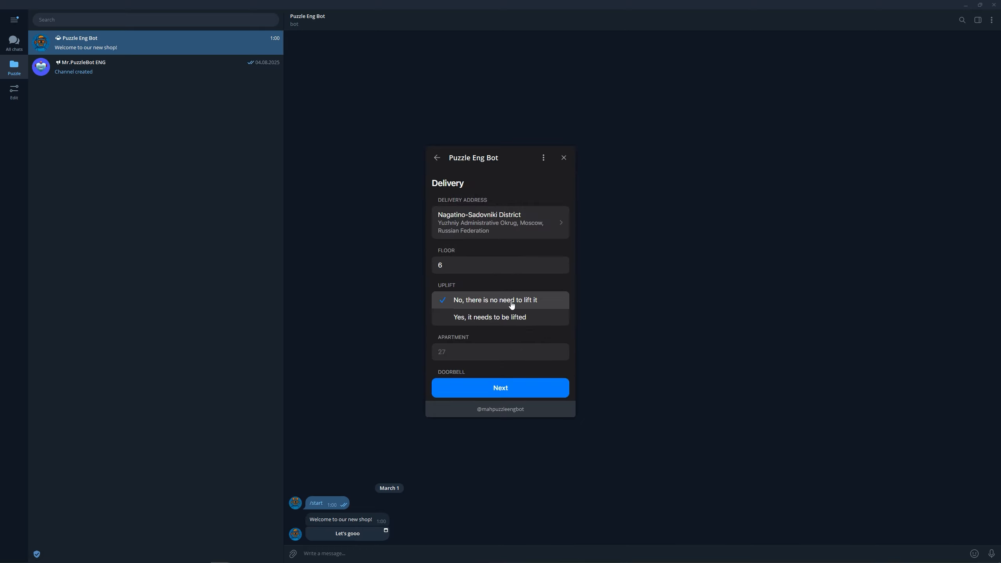
# - Enter 66 as both the apartment and doorbell numbers
pyautogui.click(499, 350)
pyautogui.write('66')
pyautogui.scroll(-1, 500, 347)
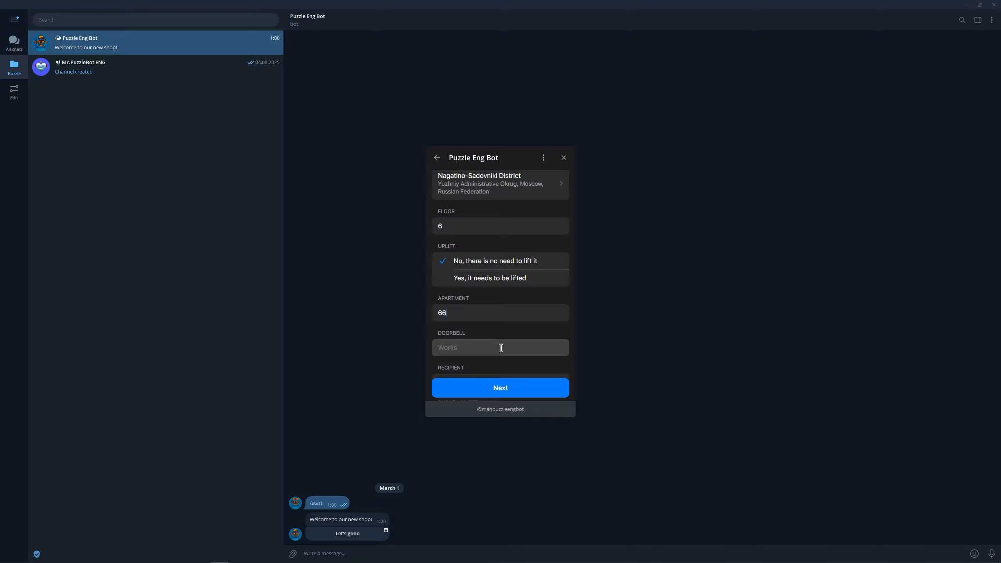
pyautogui.click(501, 347)
pyautogui.write('66')
pyautogui.scroll(-2, 501, 347)
# - Fill in the recipient's name, contact phone number and delivery note 17:00
pyautogui.click(497, 311)
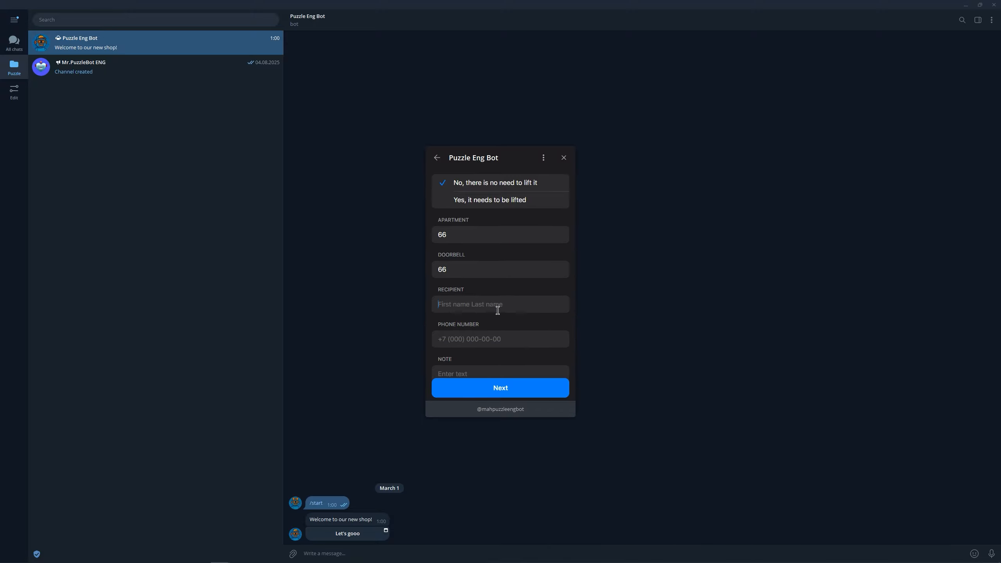
pyautogui.write('Puzzler')
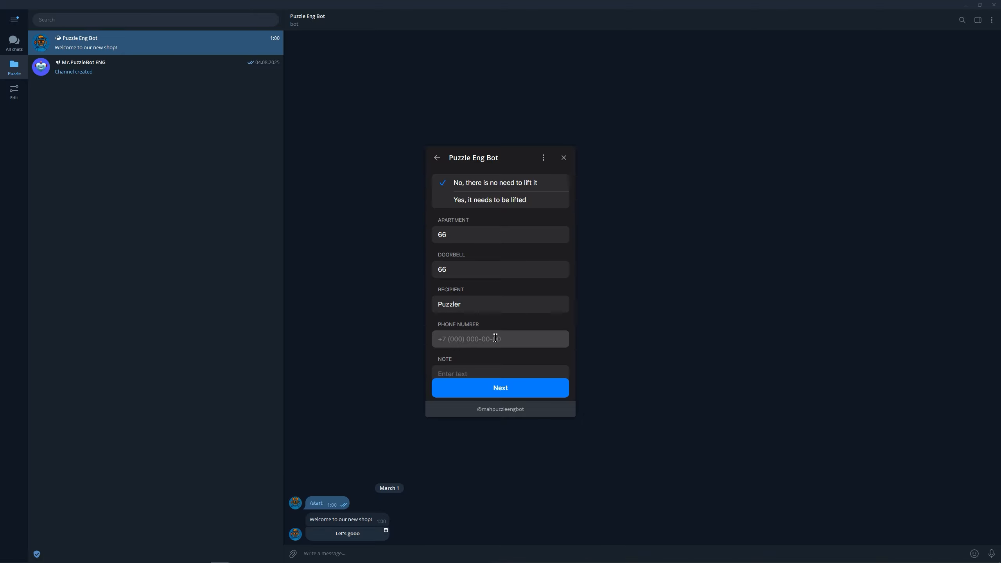
pyautogui.click(495, 338)
pyautogui.write('+7999999')
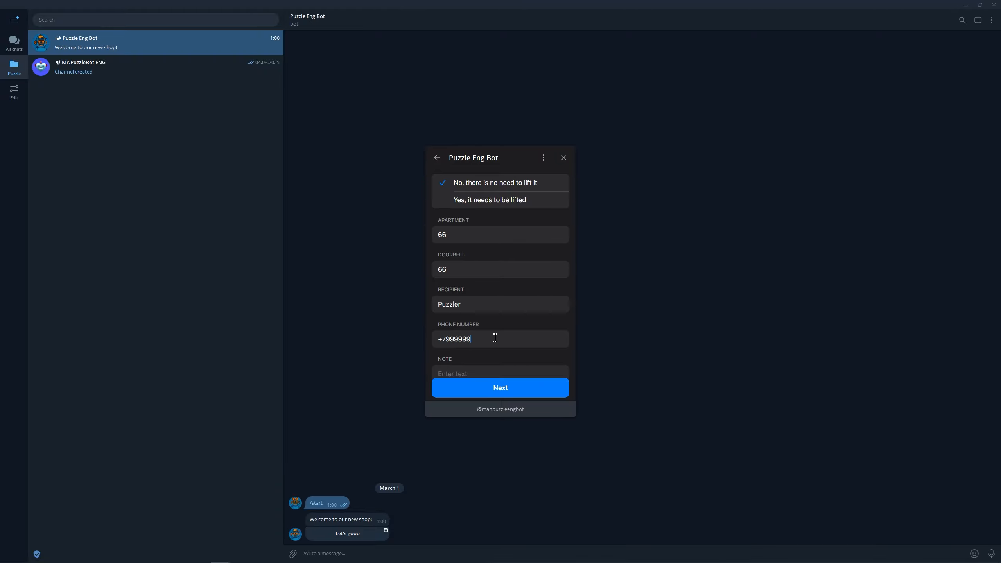
pyautogui.write('9999')
pyautogui.scroll(-1, 495, 337)
pyautogui.click(495, 359)
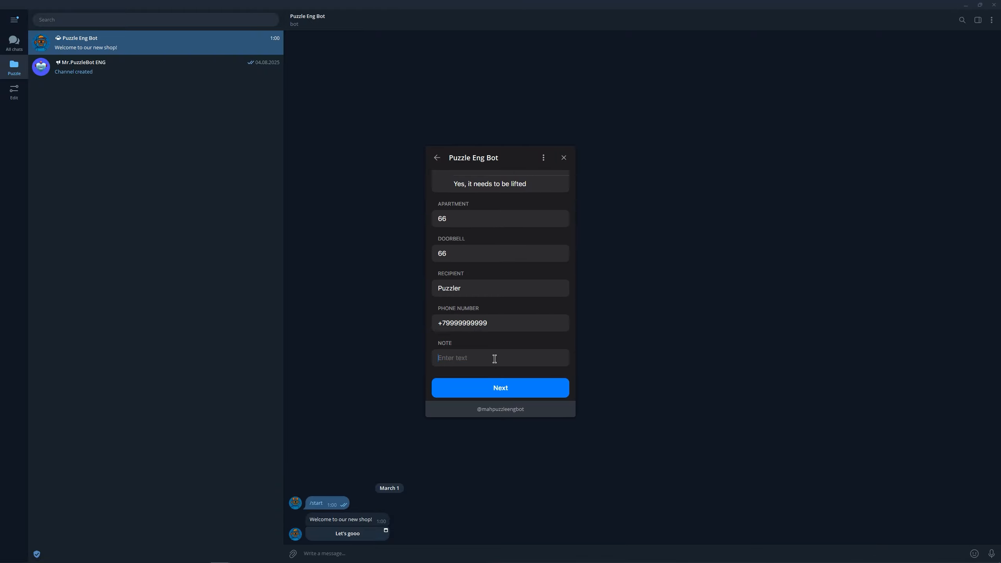
pyautogui.write('17:00')
# - Choose cash payment and place the test order
pyautogui.click(500, 384)
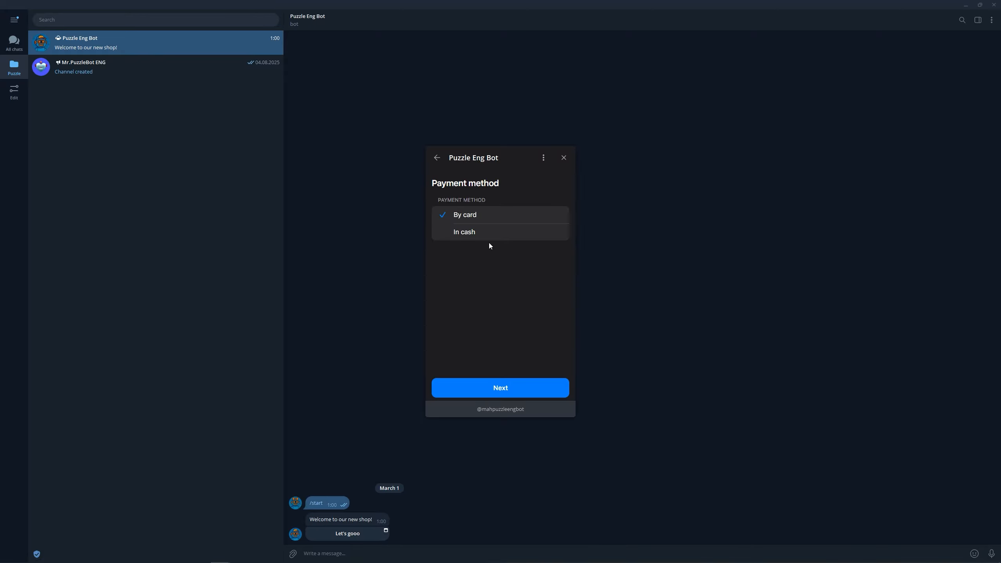
pyautogui.click(500, 386)
pyautogui.scroll(-5, 511, 347)
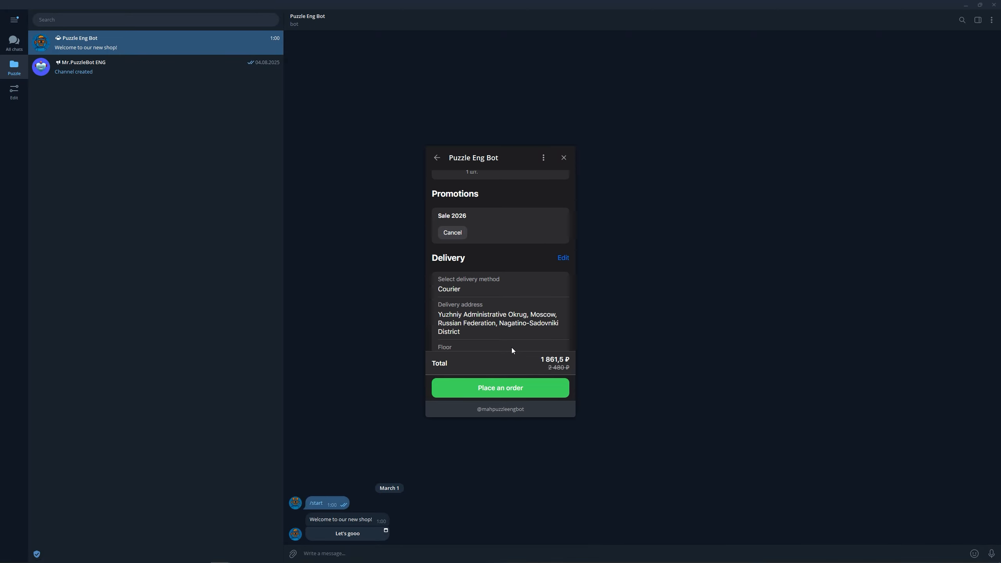
pyautogui.scroll(-6, 512, 347)
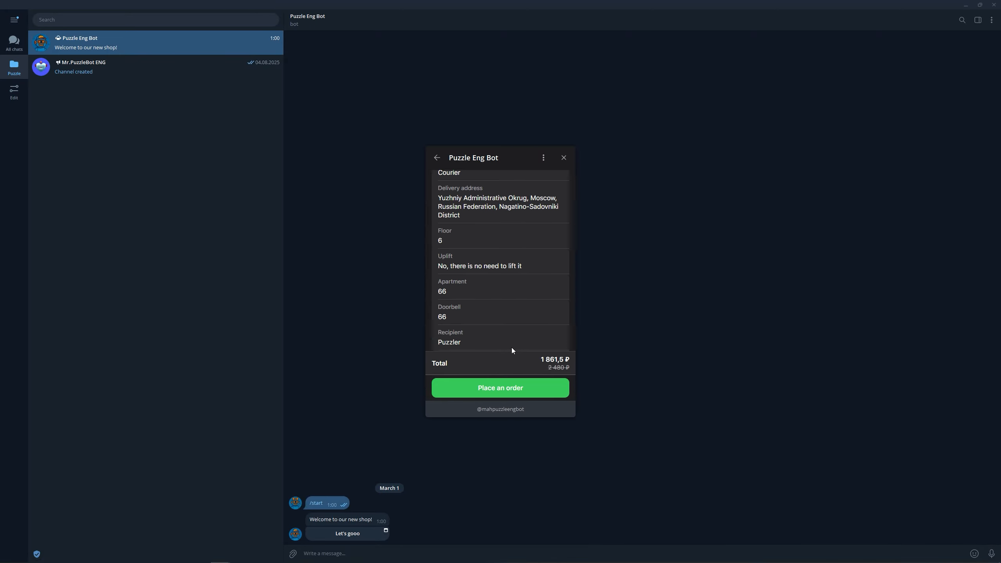
pyautogui.click(516, 389)
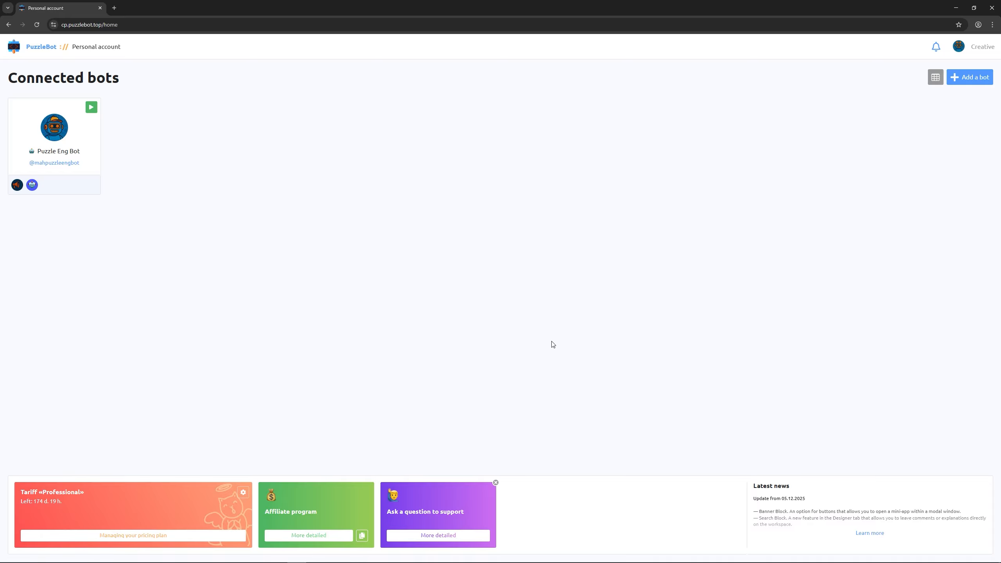
# - Open the Puzzle Eng Bot Shop section and its empty List of products
pyautogui.click(69, 125)
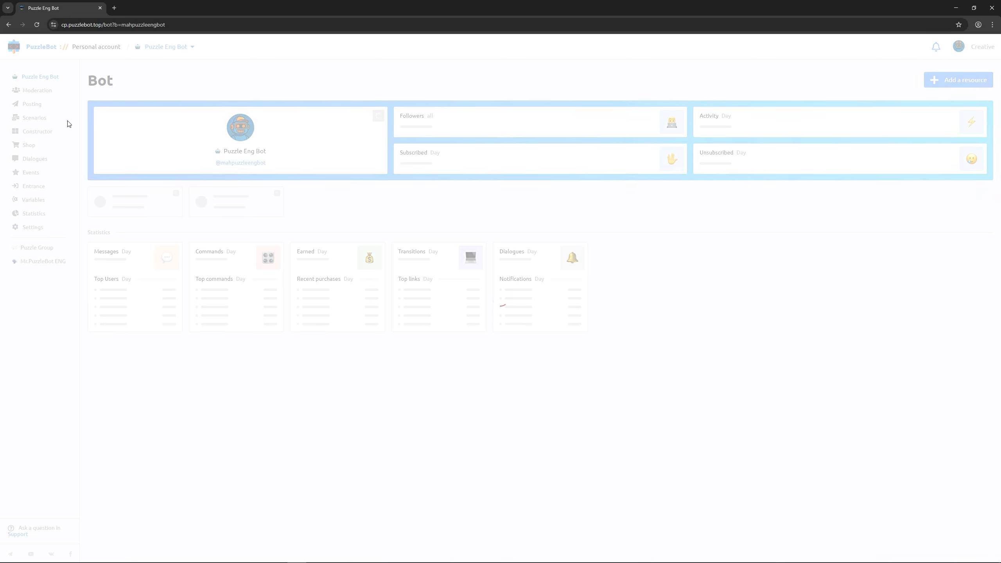
pyautogui.click(29, 145)
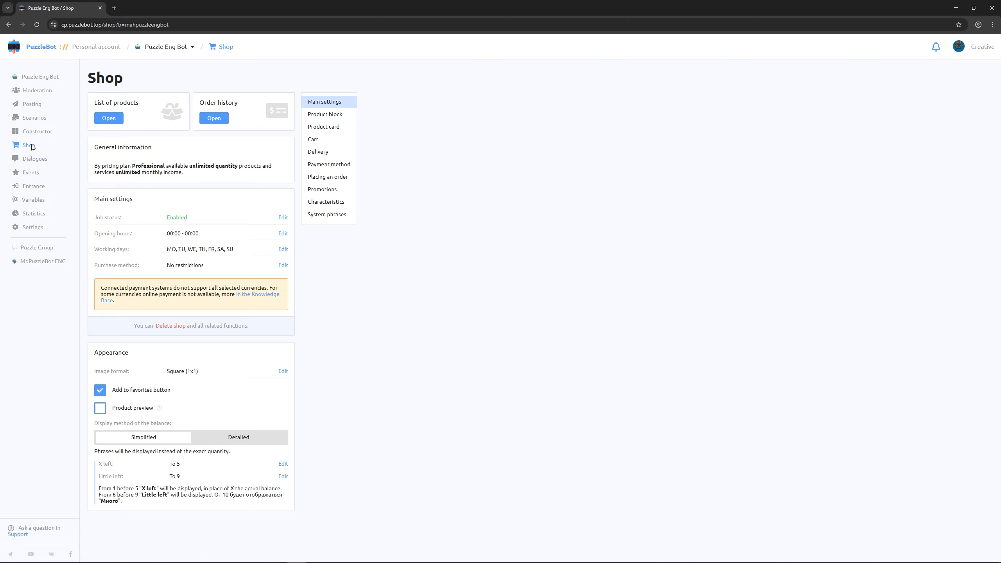
pyautogui.click(106, 120)
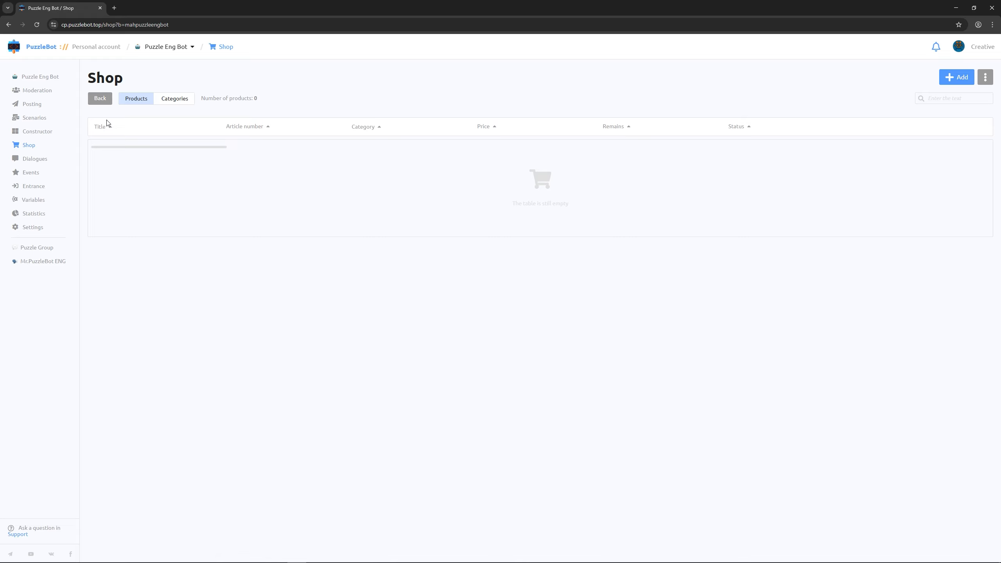
# - Start a new shop category titled Mugs
pyautogui.click(169, 100)
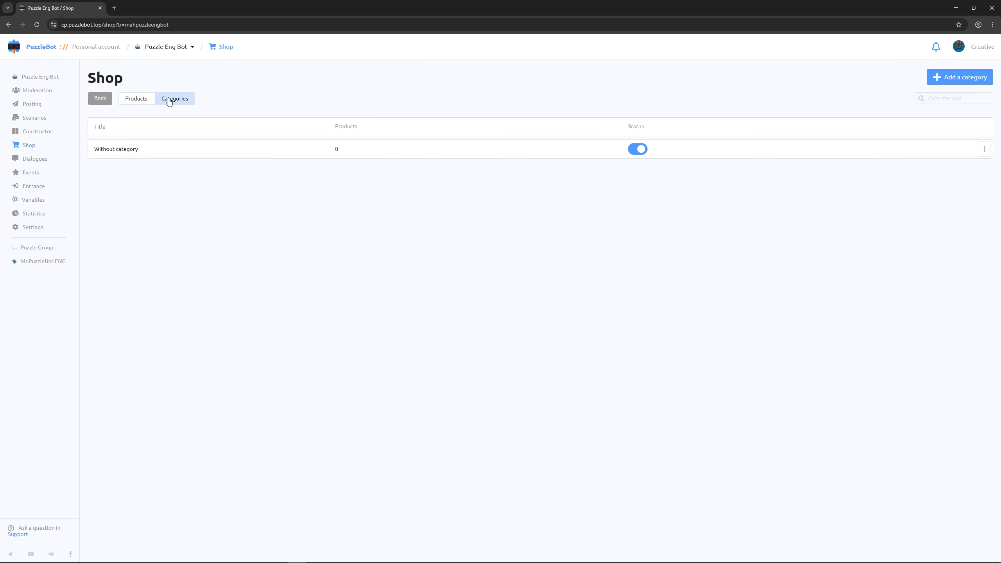
pyautogui.click(942, 81)
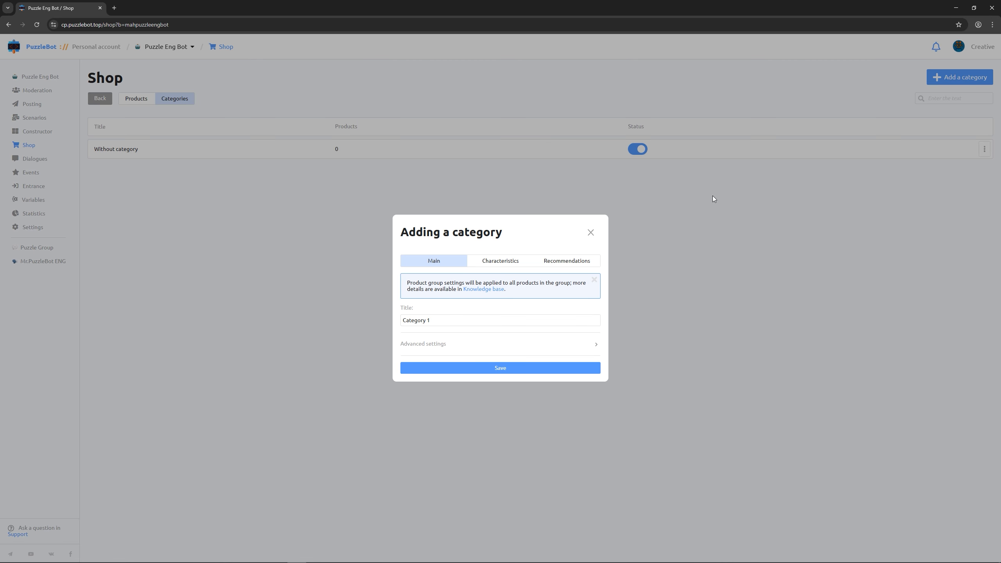
pyautogui.tripleClick(440, 317)
pyautogui.write('Mugs')
# - Give Mugs the characteristics Weight, gr., Height, mm. and Color, and save the category
pyautogui.click(497, 259)
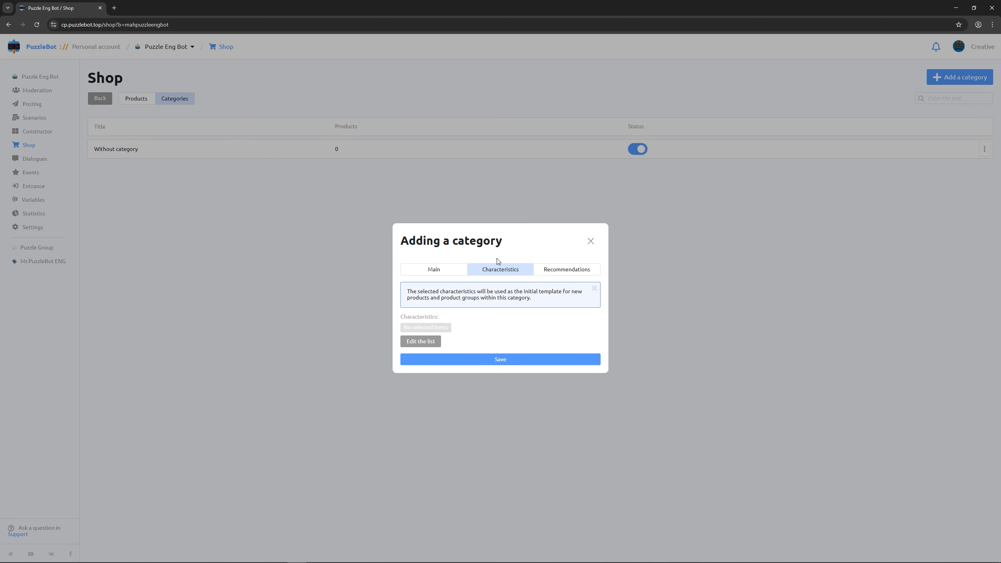
pyautogui.click(422, 342)
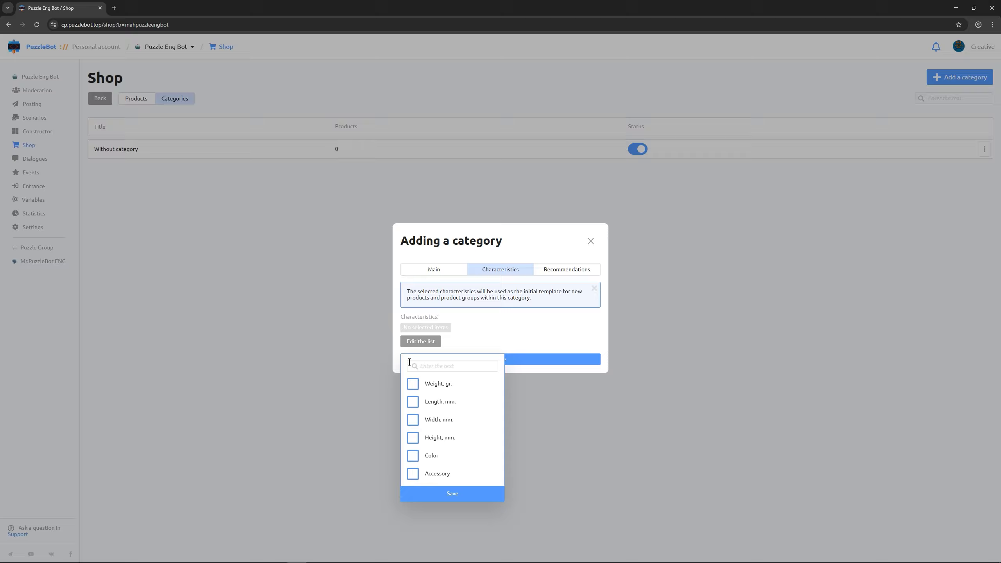
pyautogui.click(412, 384)
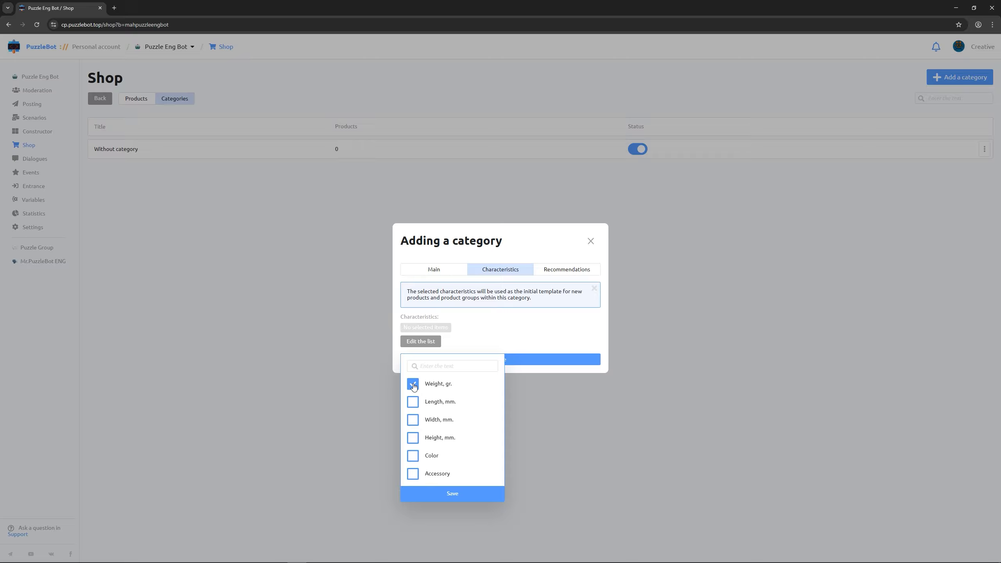
pyautogui.click(412, 438)
pyautogui.click(412, 456)
pyautogui.click(430, 492)
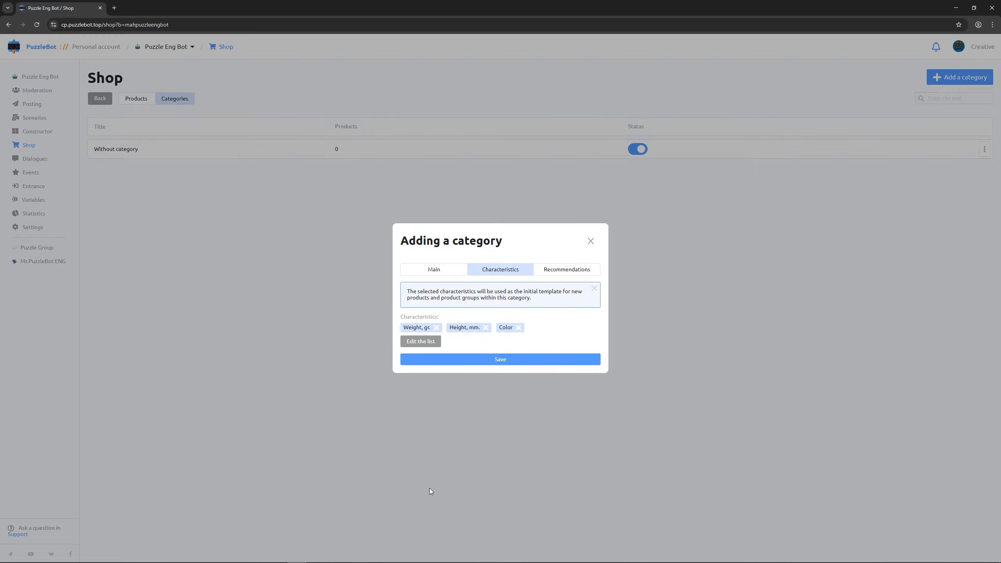
pyautogui.click(468, 364)
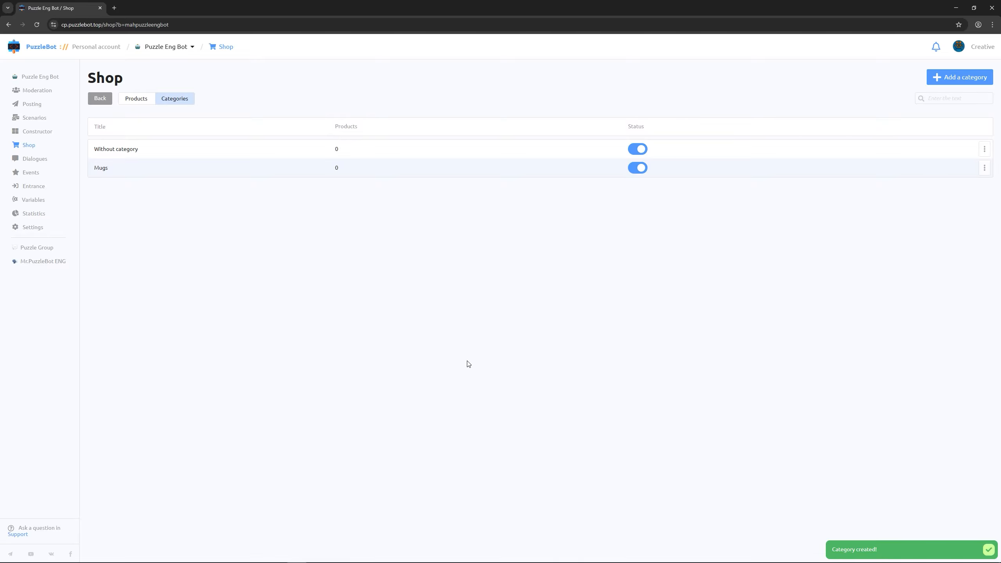
# - Start a new single product titled Mug Blacky
pyautogui.click(149, 107)
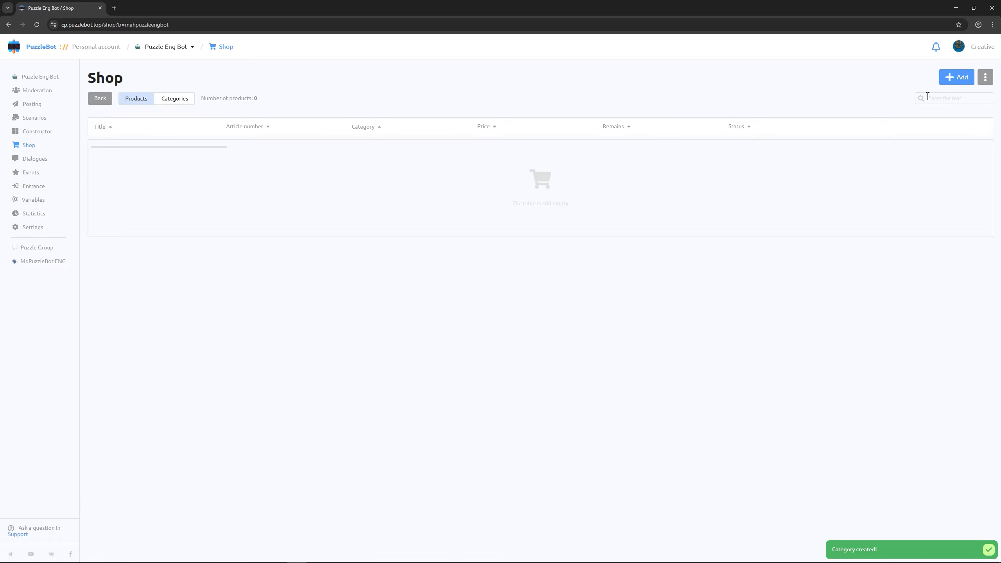
pyautogui.click(956, 78)
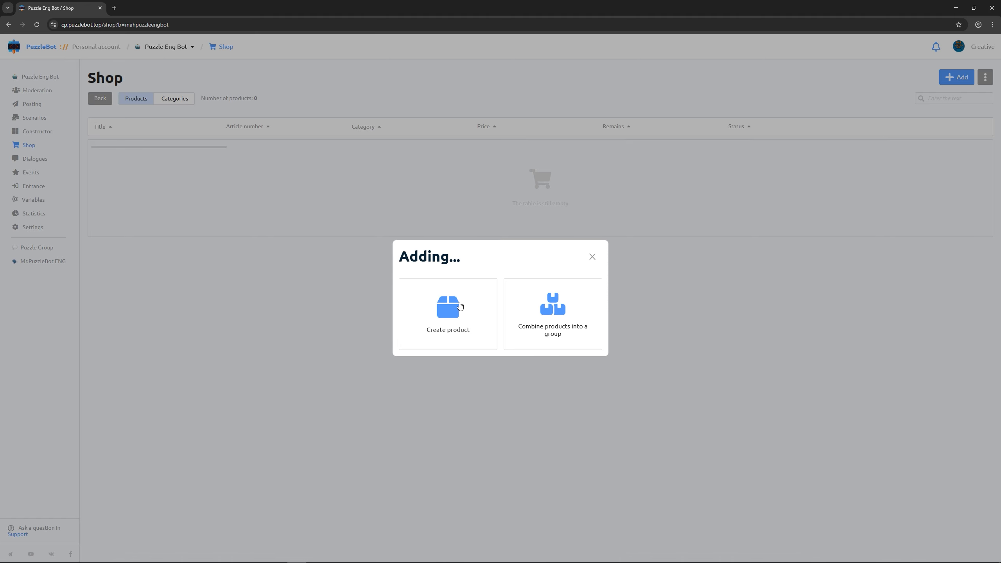
pyautogui.click(455, 309)
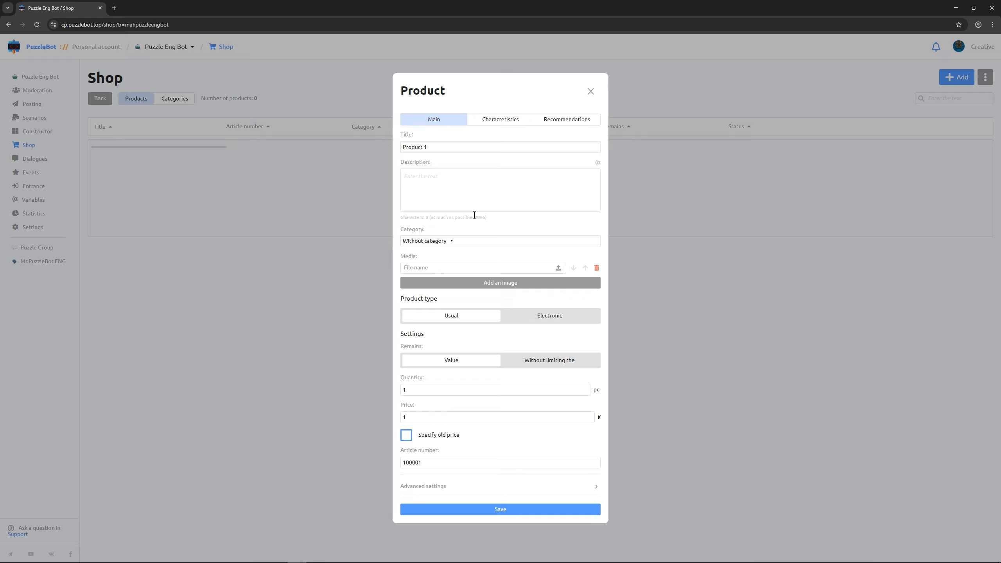
pyautogui.tripleClick(444, 144)
pyautogui.write('Mug Blacky')
# - Add the description 'Ceramic mug for hot drinks' and assign the Mugs category
pyautogui.click(442, 186)
pyautogui.write('Ceramic mug for hot drinks')
pyautogui.click(445, 243)
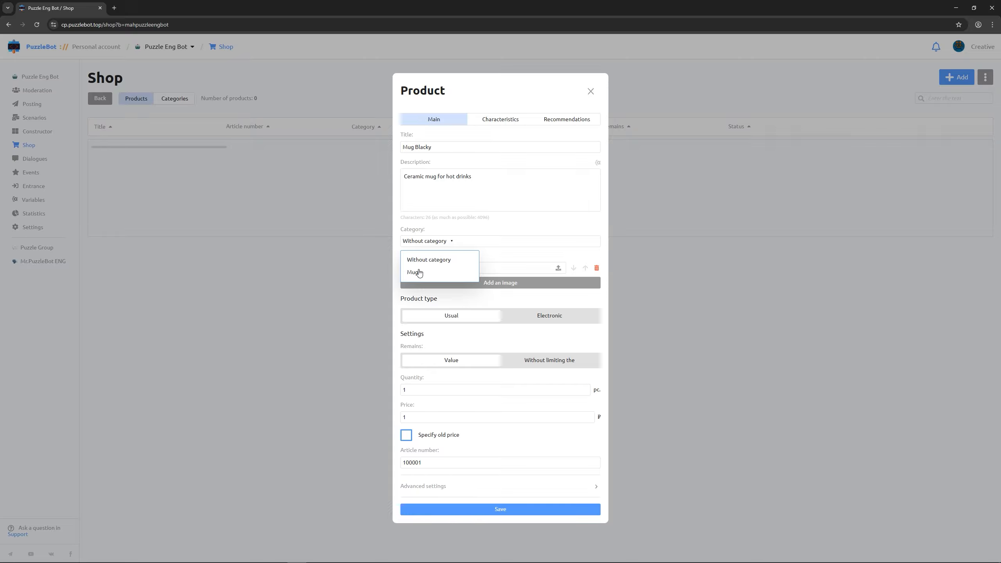
pyautogui.click(418, 272)
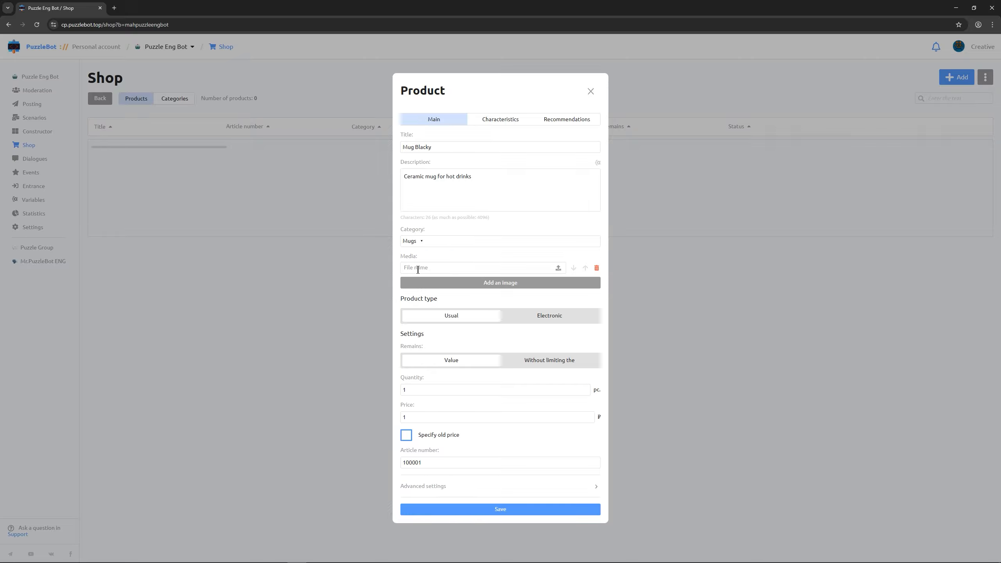
# - Attach 2.png and set quantity 100 and price 1000 ₽
pyautogui.click(558, 269)
pyautogui.write('00')
pyautogui.click(485, 415)
pyautogui.write('1000')
# - Enable an old price given as a value of 1290 ₽
pyautogui.click(405, 435)
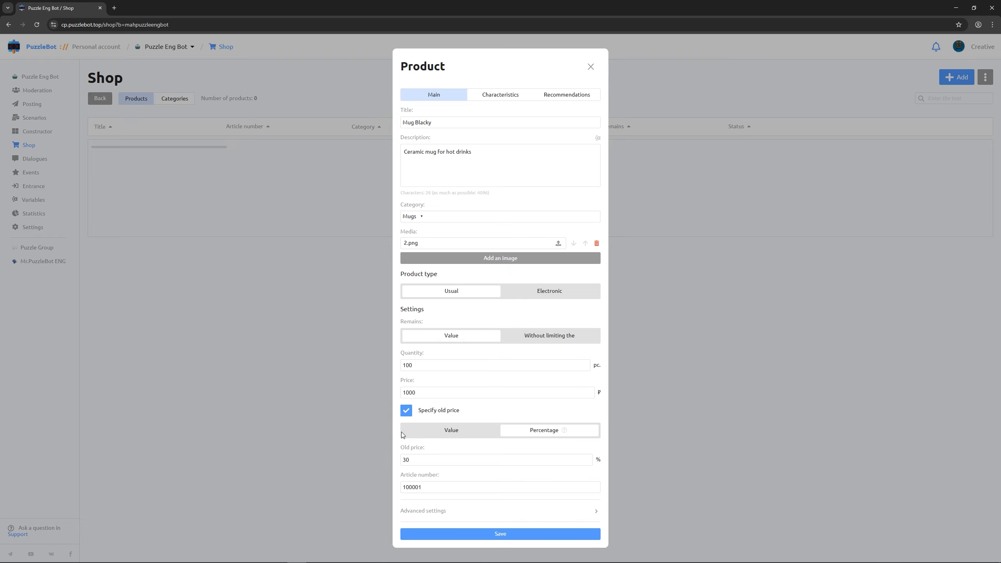
pyautogui.click(426, 435)
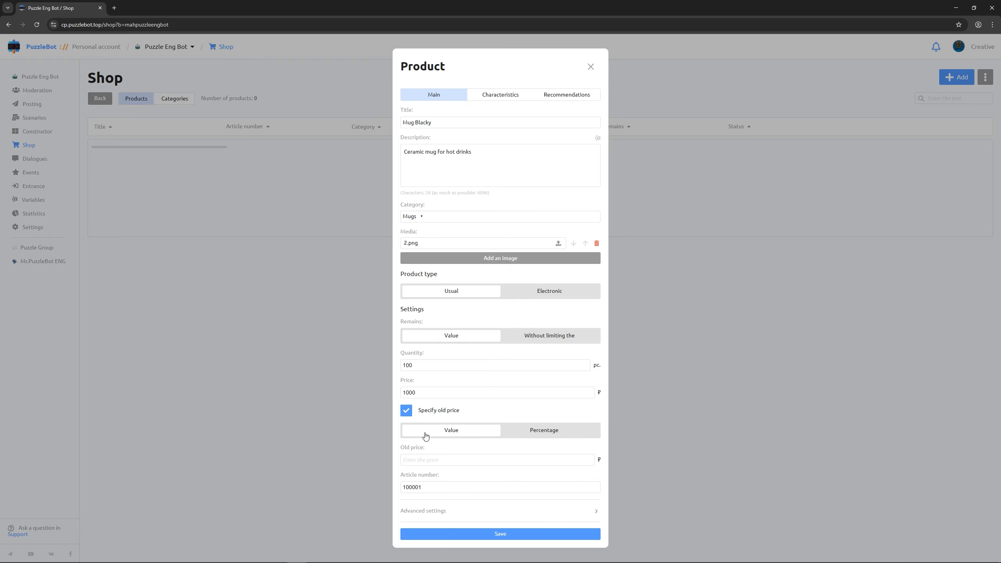
pyautogui.click(430, 458)
pyautogui.write('1290')
# - Look through Mug Blacky's Advanced settings, then show its Weight, Height and Color characteristics
pyautogui.click(445, 511)
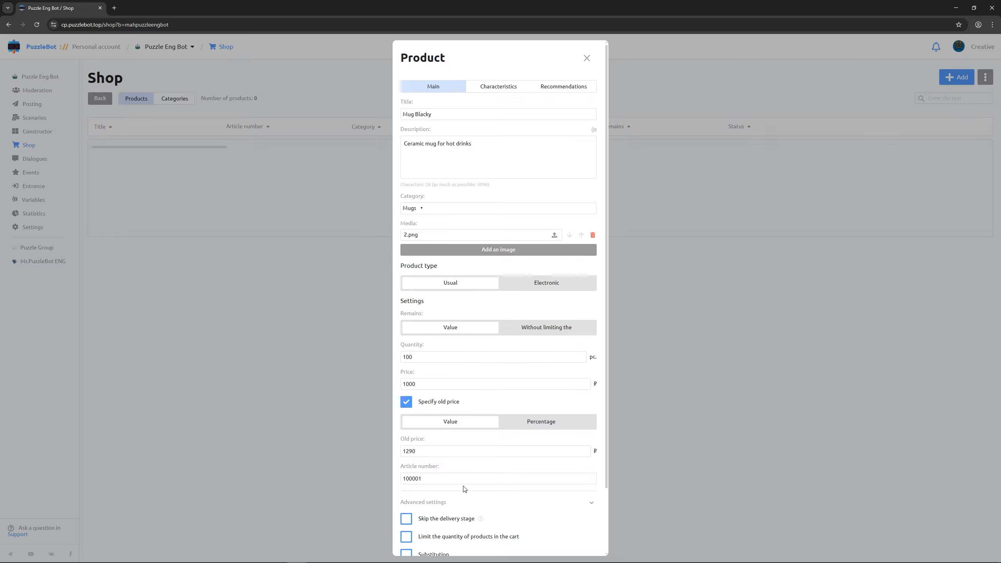
pyautogui.scroll(-2, 461, 481)
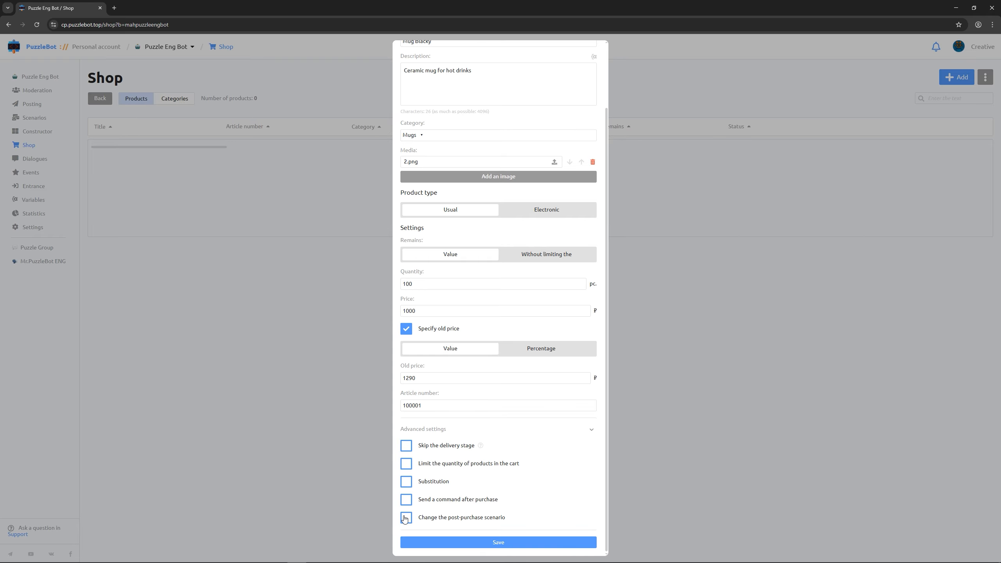
pyautogui.scroll(3, 450, 426)
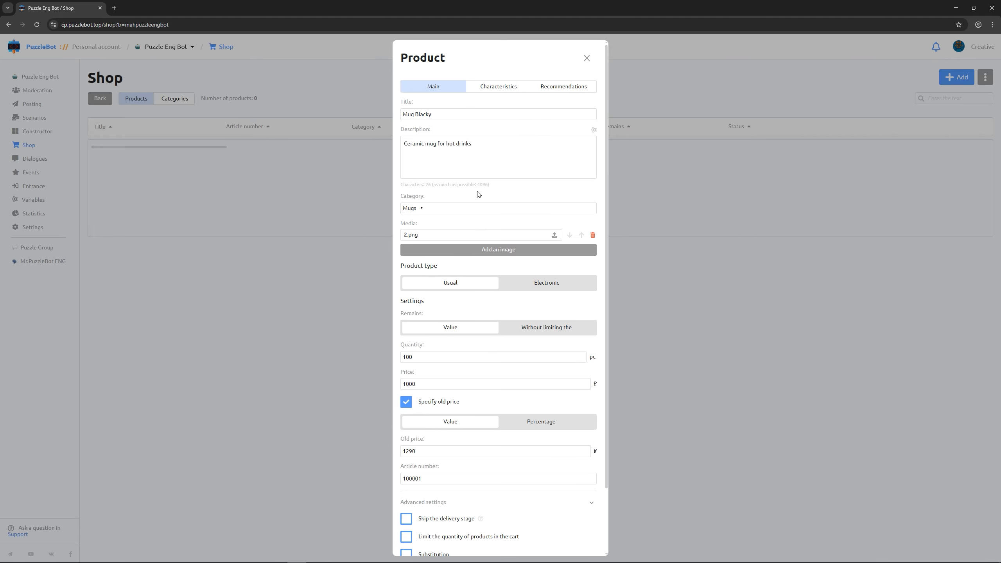
pyautogui.click(490, 87)
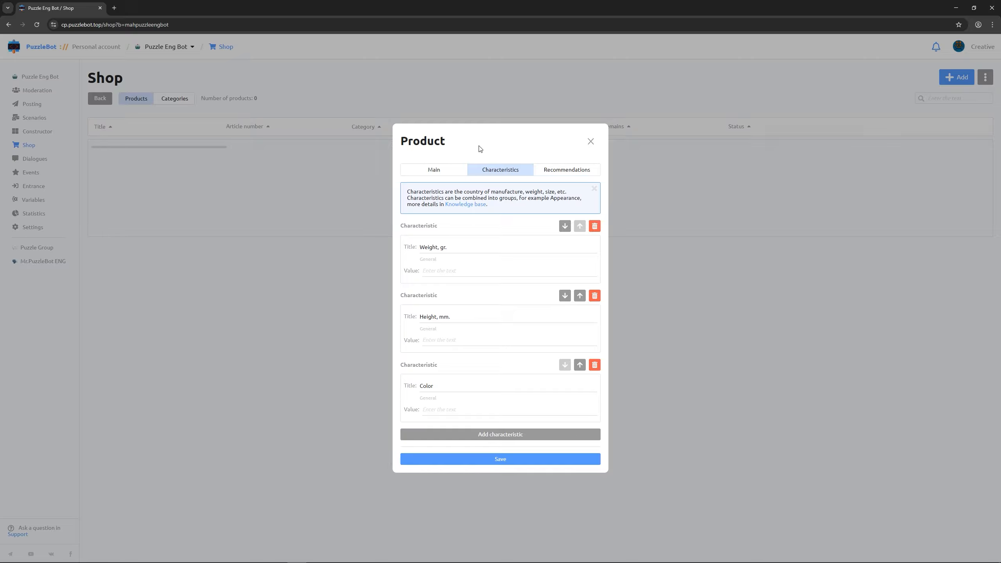
# - Set weight 300, height 15 and colour Black
pyautogui.click(458, 274)
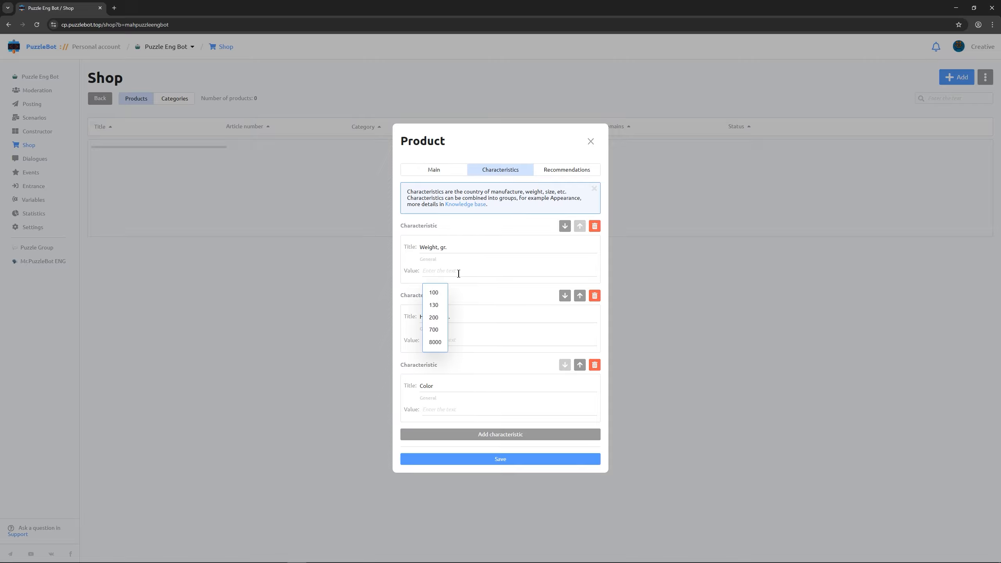
pyautogui.write('300')
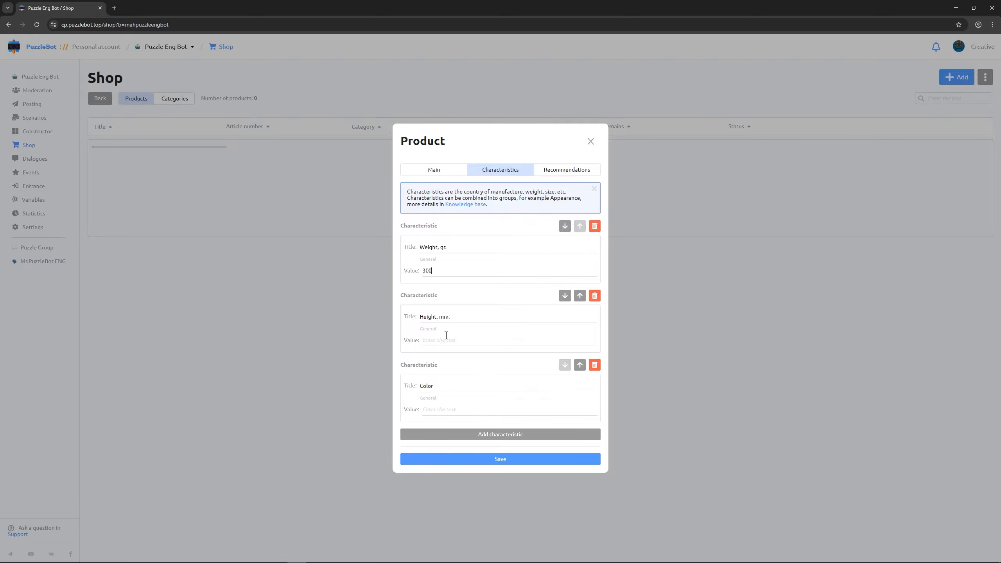
pyautogui.click(445, 335)
pyautogui.write('15')
pyautogui.click(434, 409)
pyautogui.write('Black')
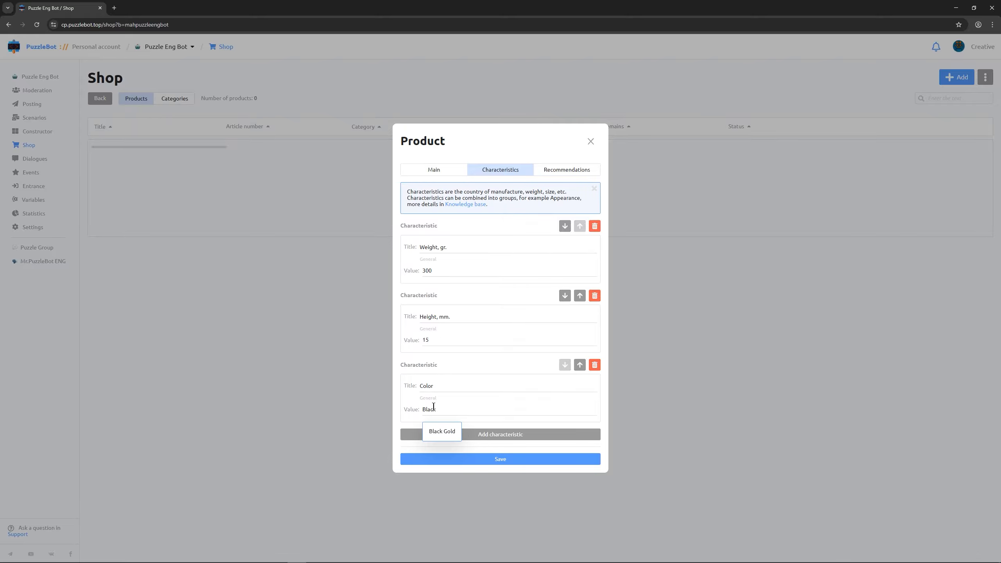
# - Add a Material characteristic with value Ceramic and save Mug Blacky
pyautogui.click(491, 434)
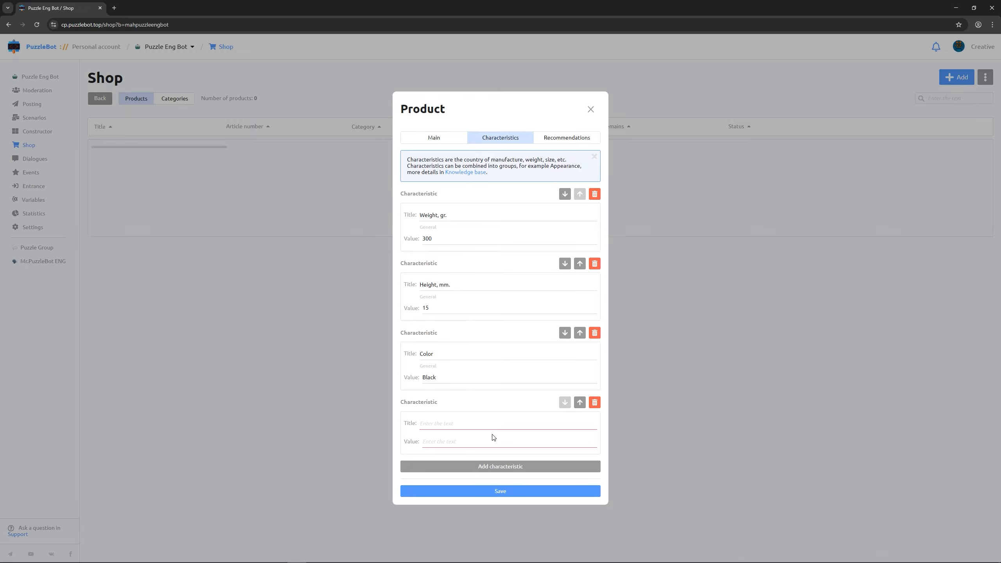
pyautogui.click(491, 426)
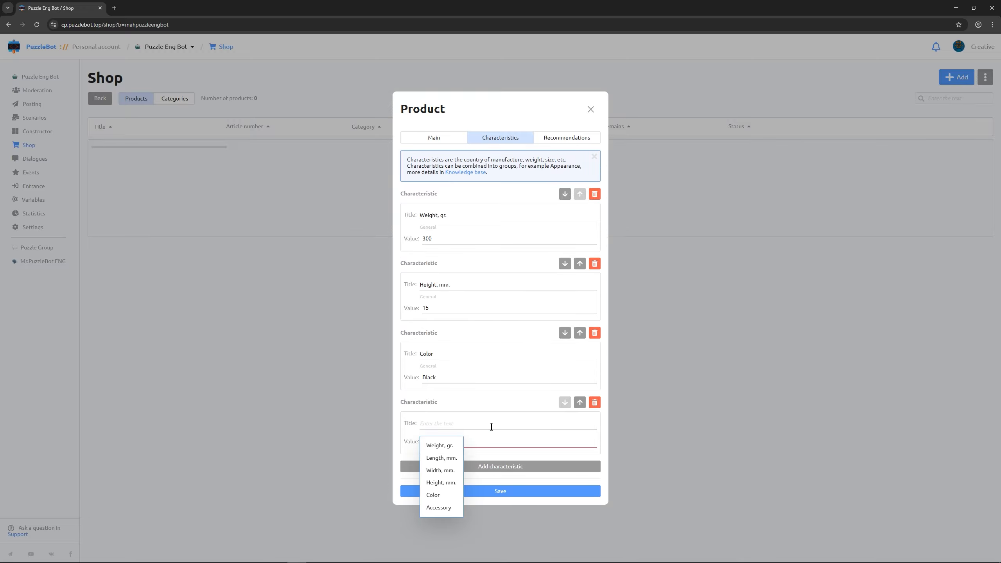
pyautogui.write('Mat')
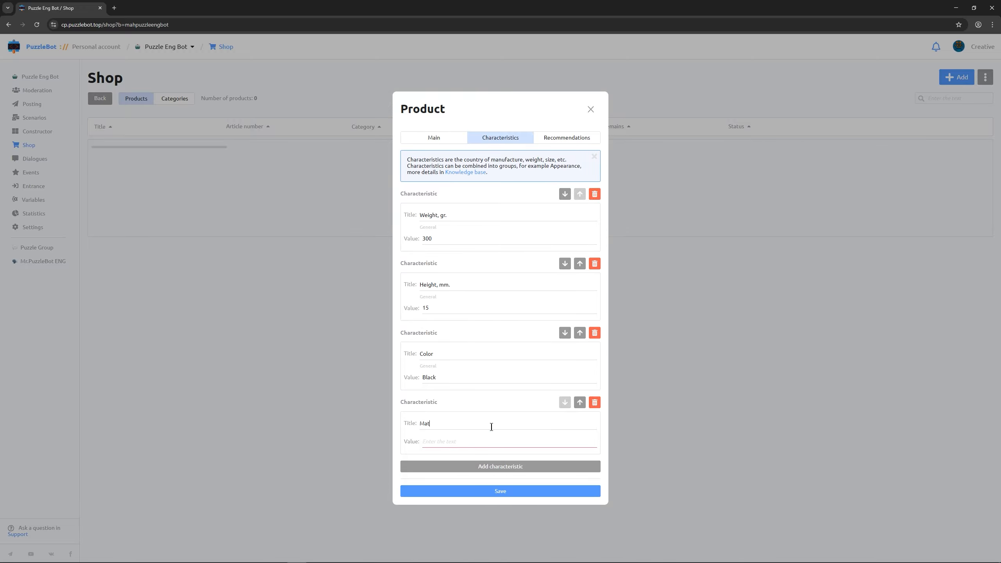
pyautogui.write('erialCeramic')
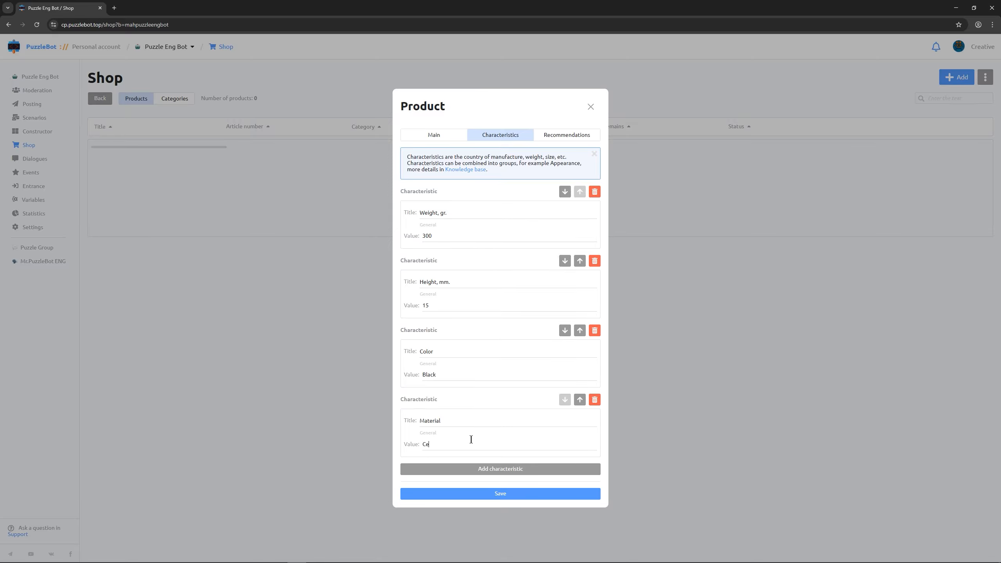
pyautogui.click(472, 498)
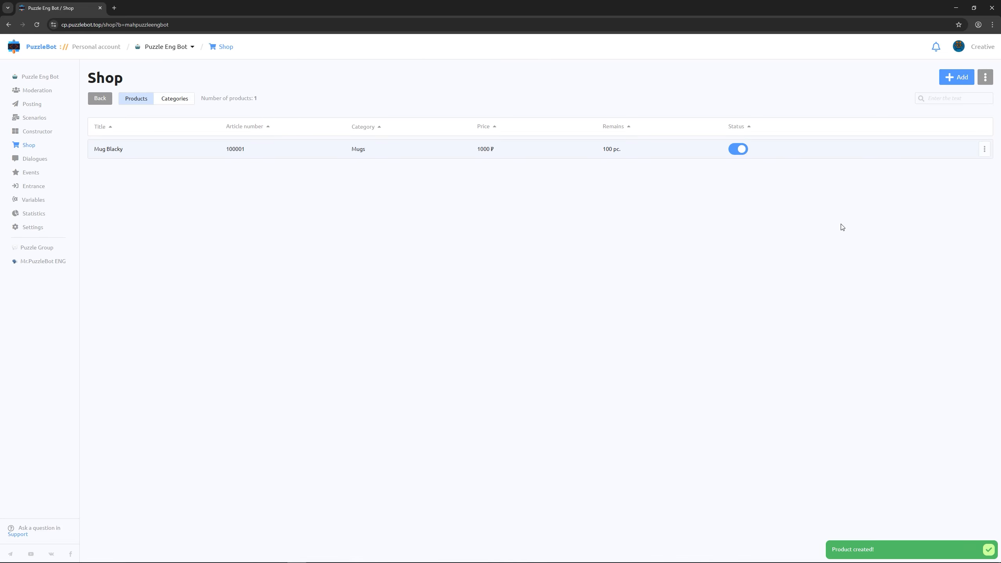
# - Create a single product titled Mug Lilo with the mug description in the Mugs category
pyautogui.click(941, 85)
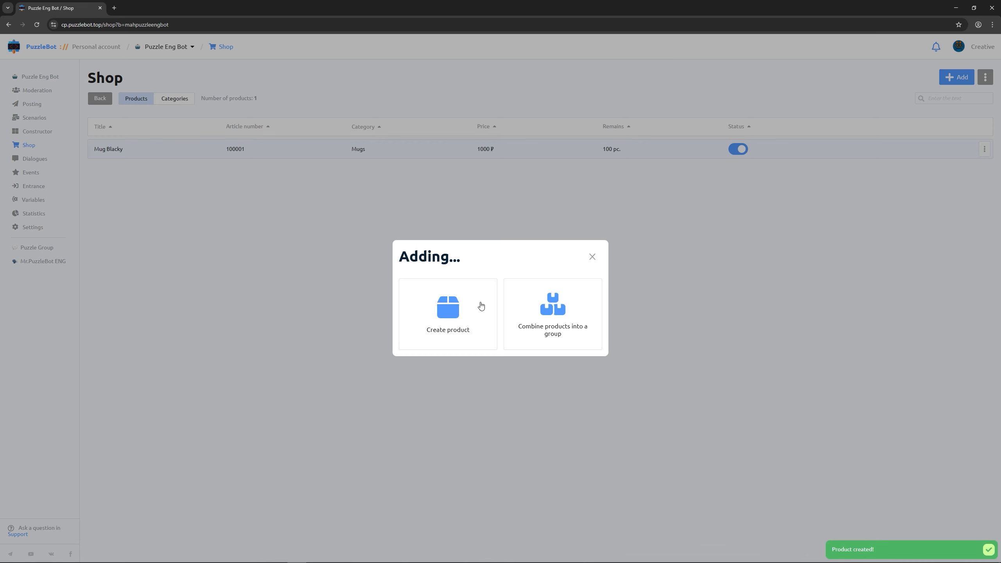
pyautogui.click(463, 313)
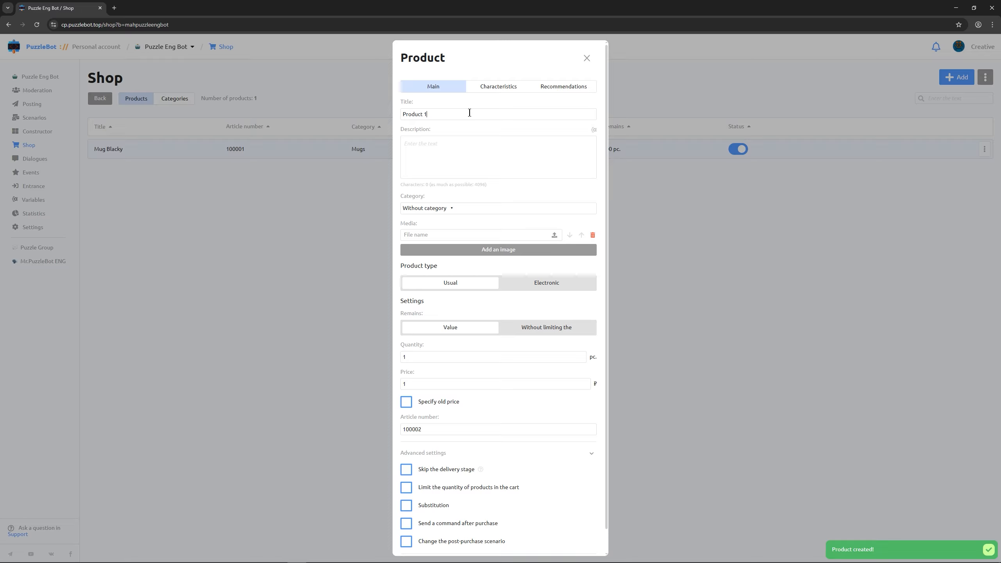
pyautogui.hotkey('ctrl', 'a')
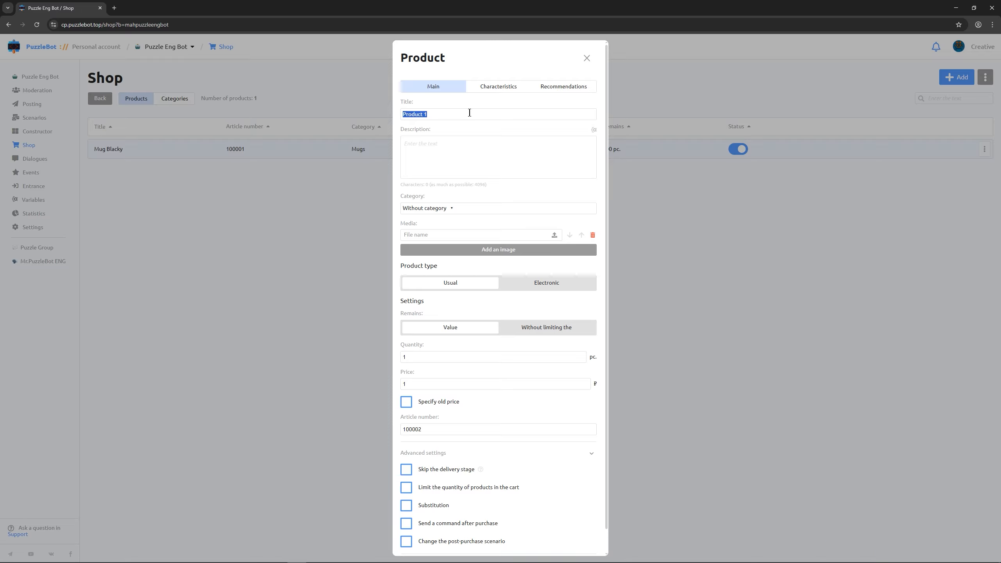
pyautogui.write('Mug Lilo')
pyautogui.click(465, 142)
pyautogui.write('Ceramic mug for hot drinks')
pyautogui.click(452, 208)
pyautogui.click(439, 239)
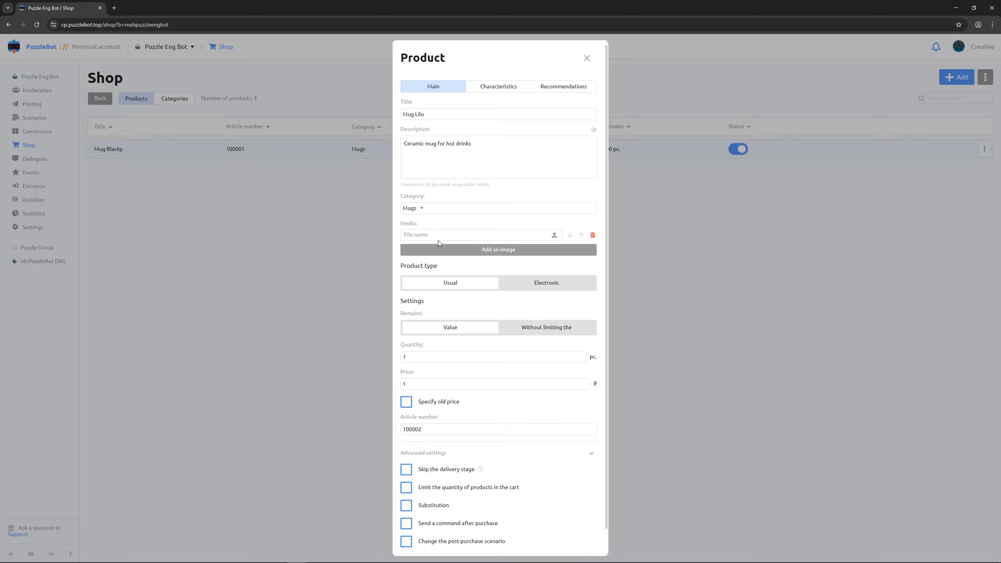
# - Attach 1.png and set quantity 100 and price 1290 ₽
pyautogui.click(554, 235)
pyautogui.click(514, 356)
pyautogui.write('00')
pyautogui.click(498, 384)
pyautogui.write('200')
# - Set Mug Lilo's characteristics to weight 300, height 15 and colour Violet
pyautogui.click(503, 89)
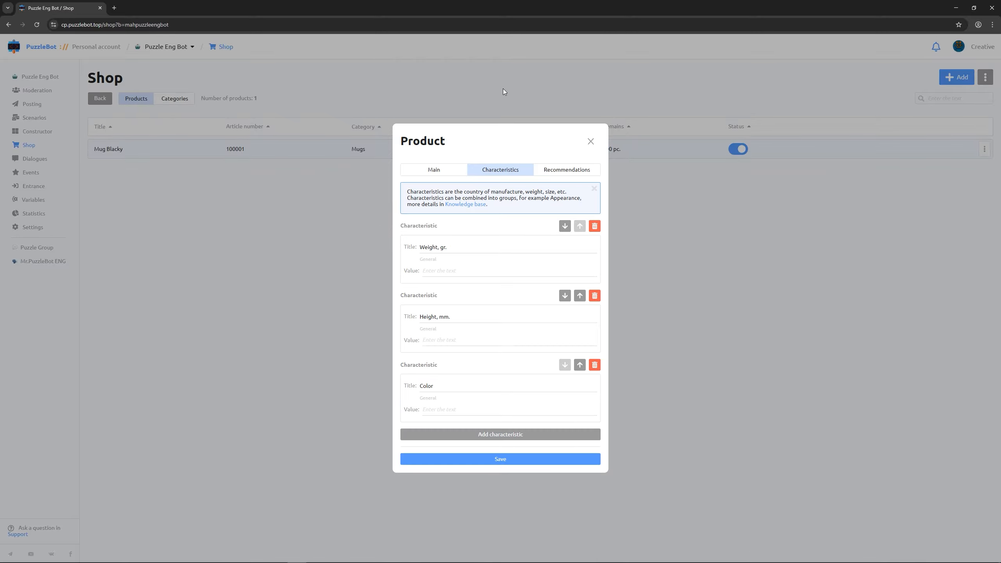
pyautogui.click(469, 267)
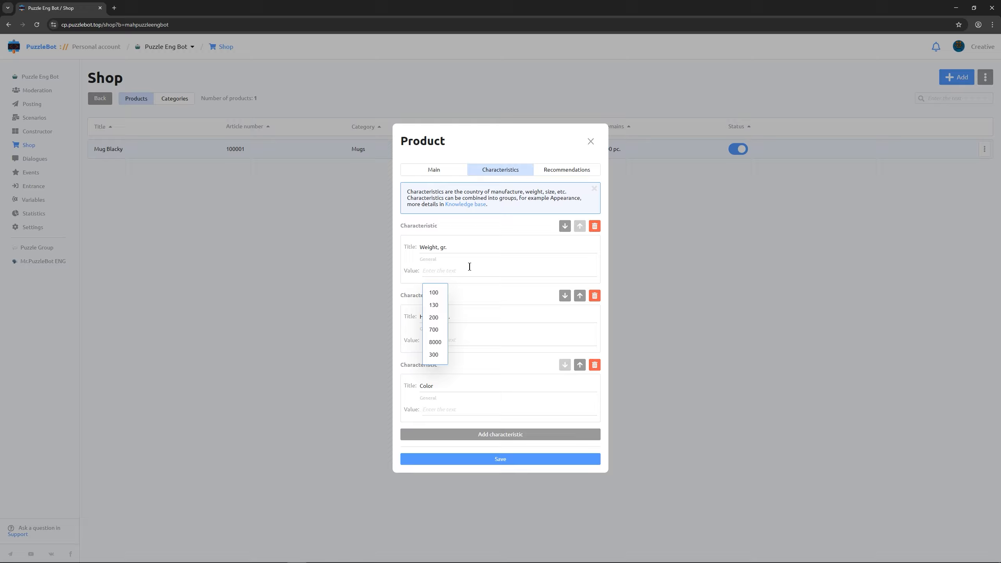
pyautogui.click(434, 354)
pyautogui.click(438, 338)
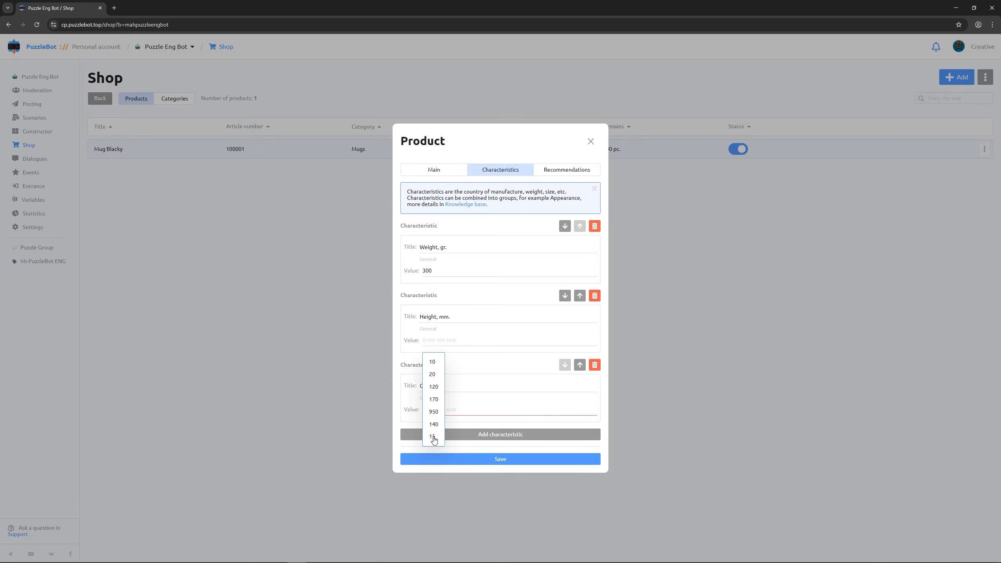
pyautogui.click(434, 437)
pyautogui.click(440, 410)
pyautogui.write('Violet')
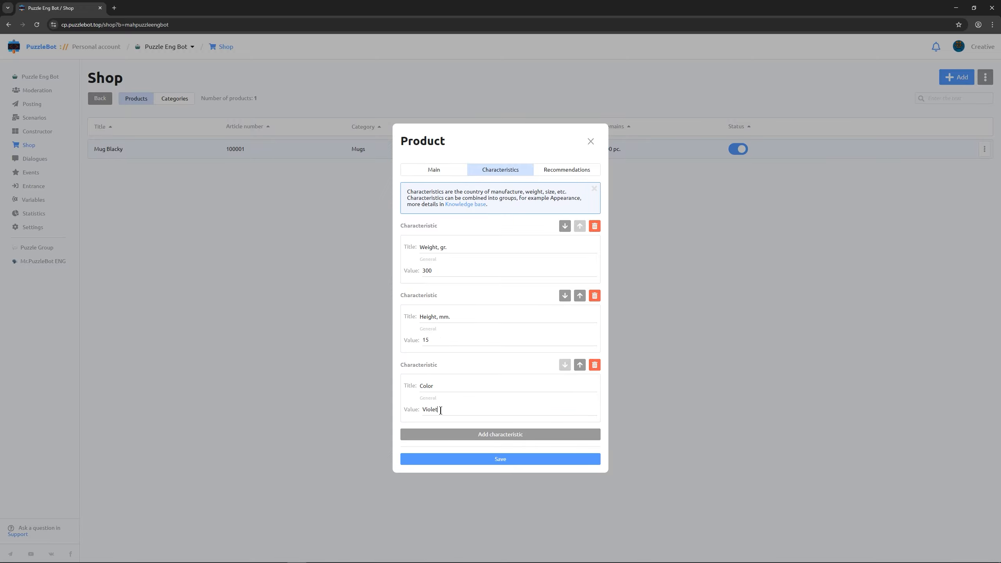
# - Add the characteristic Material with value Ceramic and save Mug Lilo
pyautogui.click(444, 434)
pyautogui.click(442, 423)
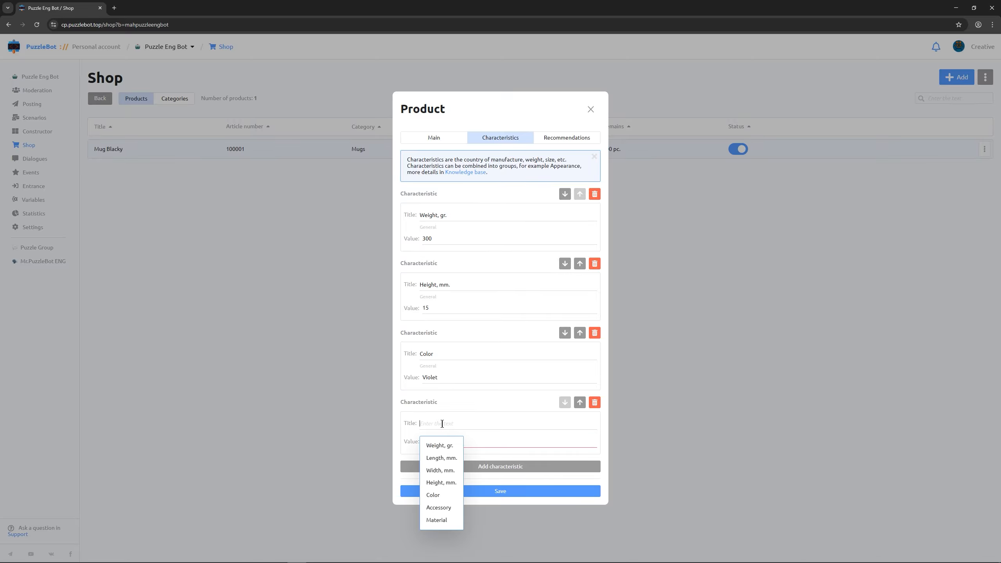
pyautogui.click(436, 519)
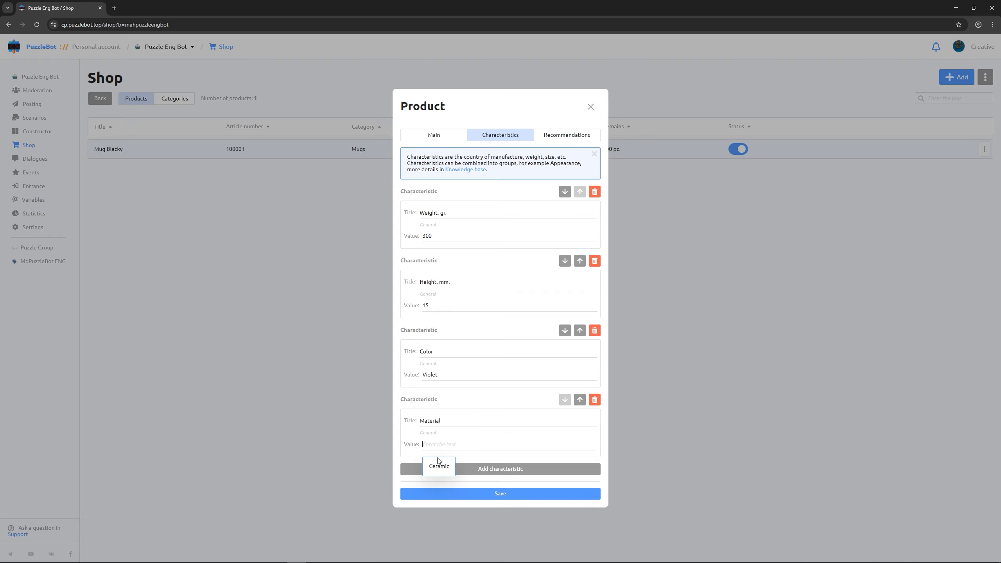
pyautogui.click(438, 469)
pyautogui.click(459, 496)
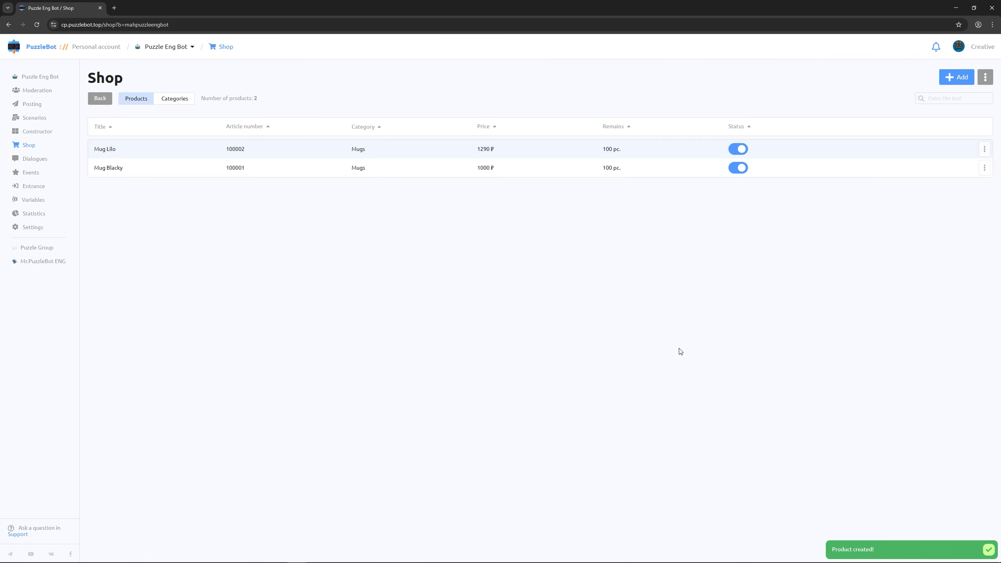
# - Create a single product titled Gift wrap, described 'A gift wrap for the order'
pyautogui.click(954, 82)
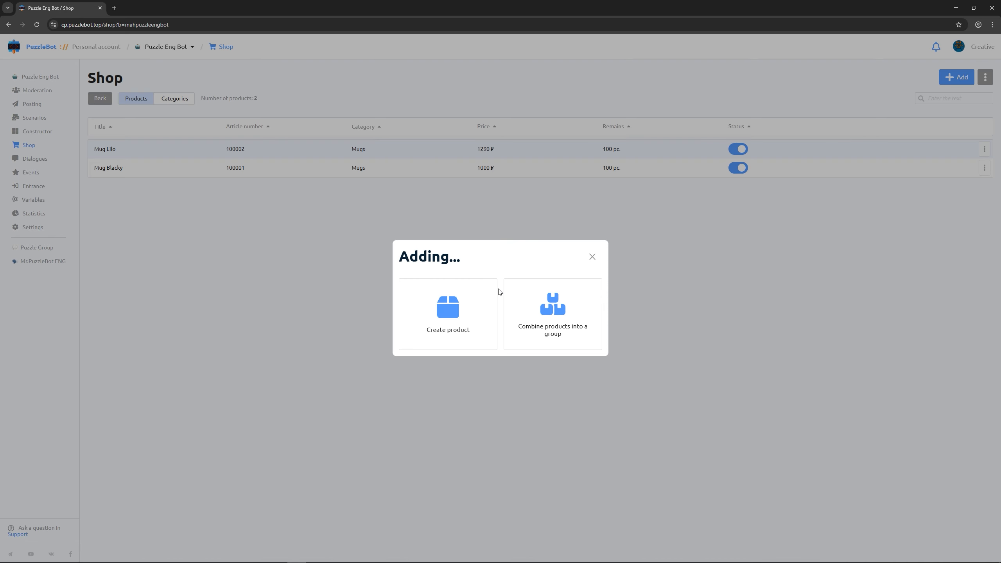
pyautogui.click(453, 307)
pyautogui.hotkey('ctrl', 'a')
pyautogui.press('BackSpace')
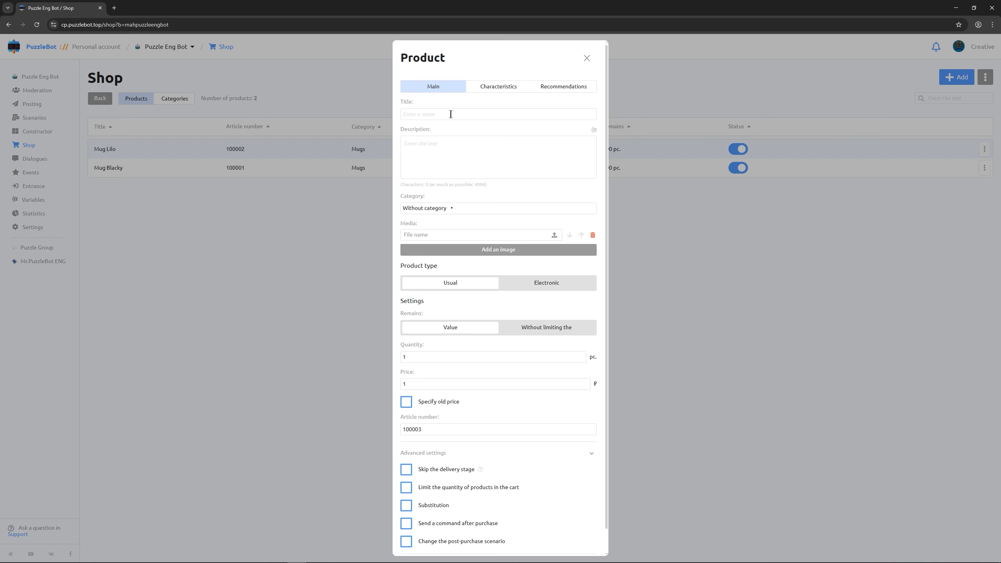
pyautogui.write('Gift wrap')
pyautogui.click(443, 144)
pyautogui.write('A gift wrap for the order')
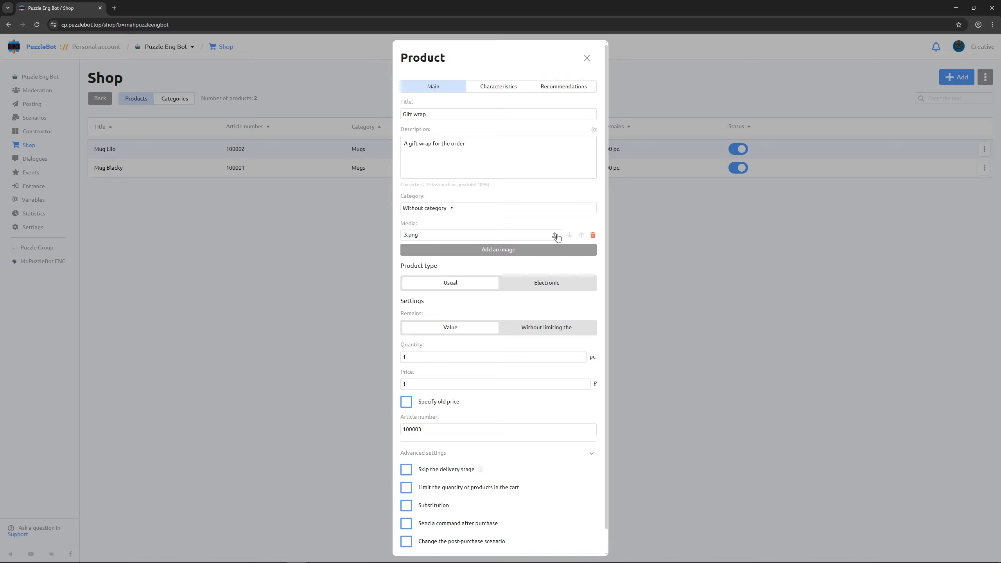
# - Give Gift wrap unlimited stock, price 200 ₽ and a cart limit of 1, then save
pyautogui.click(552, 327)
pyautogui.click(540, 355)
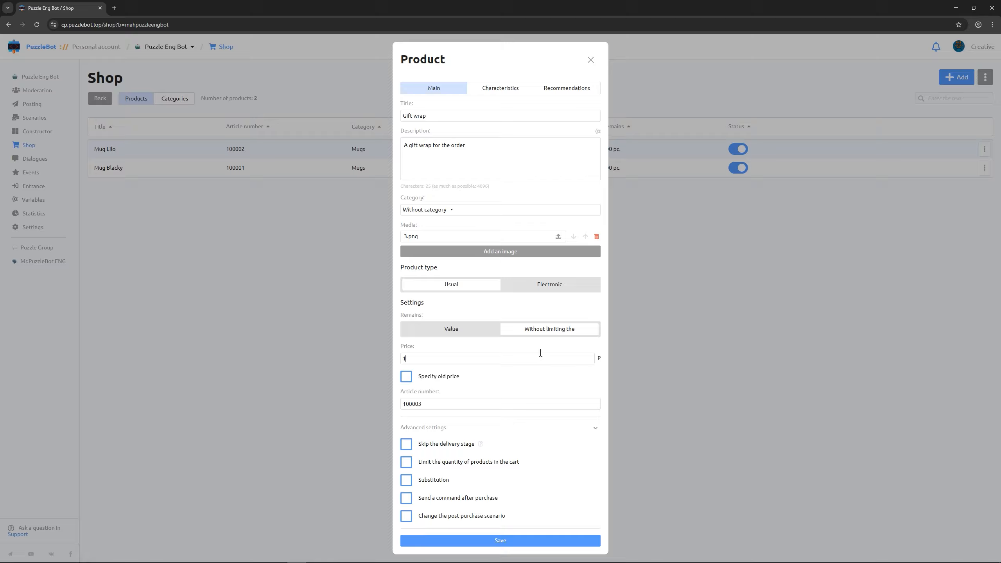
pyautogui.write('200')
pyautogui.click(406, 462)
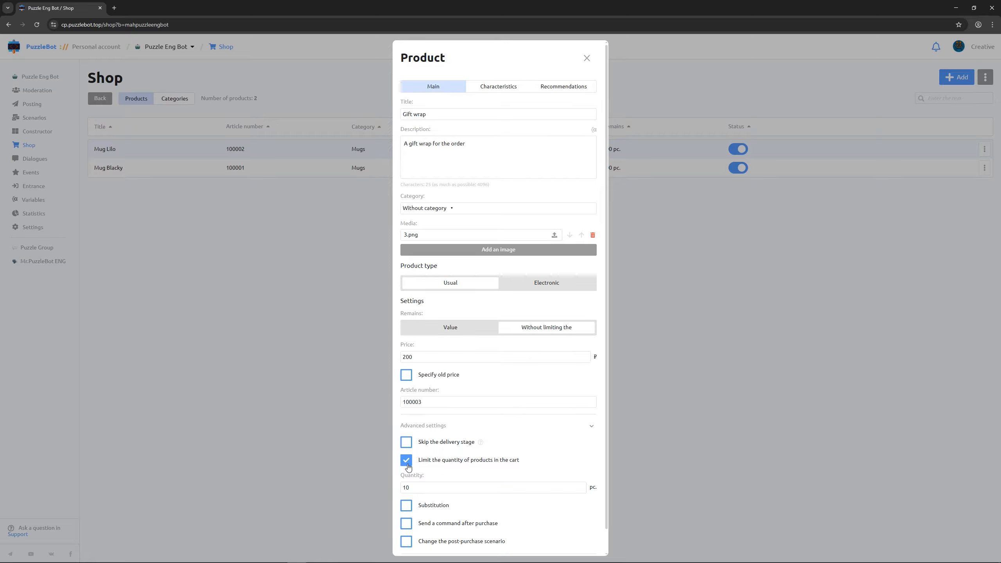
pyautogui.scroll(-1, 420, 493)
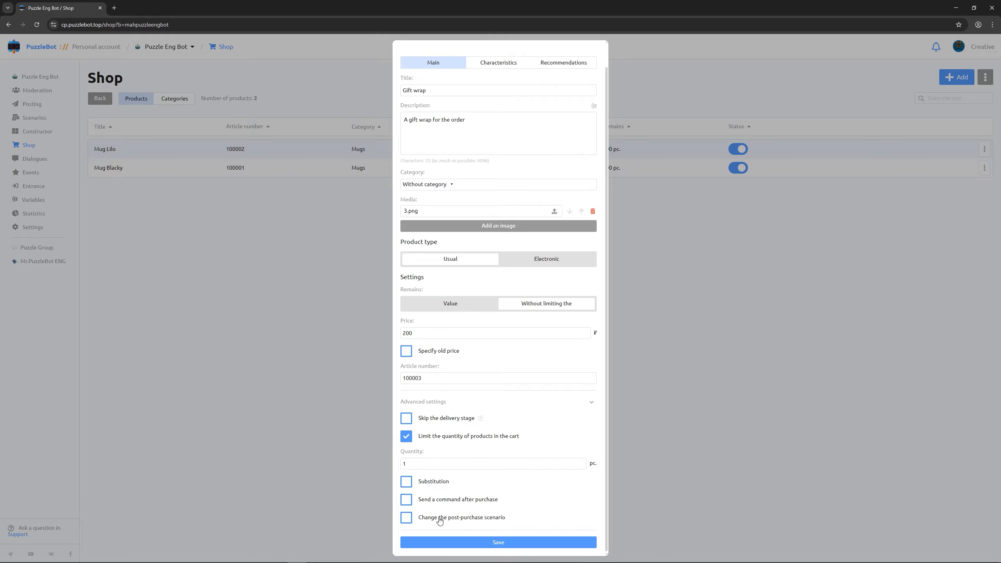
pyautogui.click(497, 547)
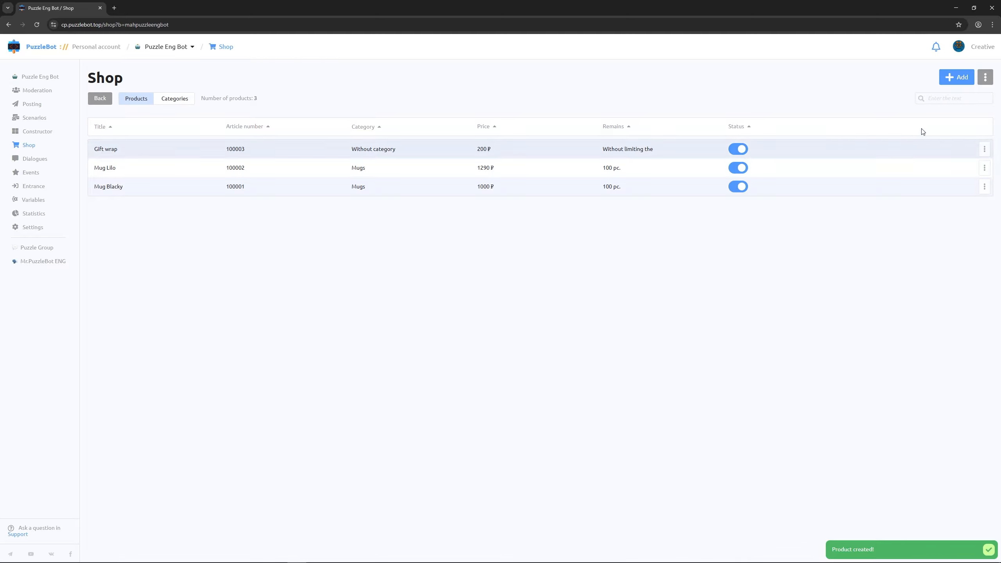
# - Create a new product titled 'License key' with description 'Electronic activation key'
pyautogui.click(958, 77)
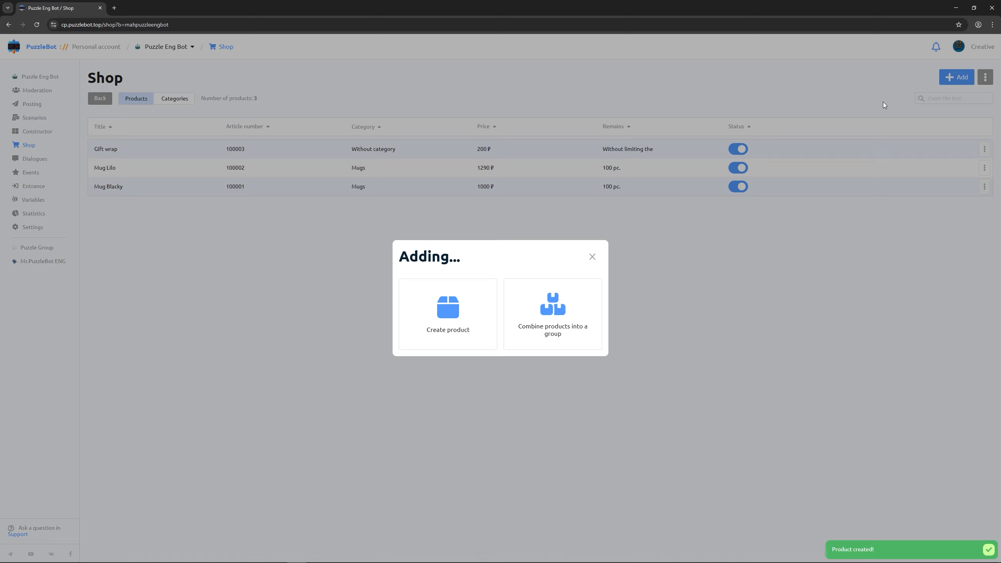
pyautogui.click(461, 310)
pyautogui.tripleClick(449, 93)
pyautogui.write('License k')
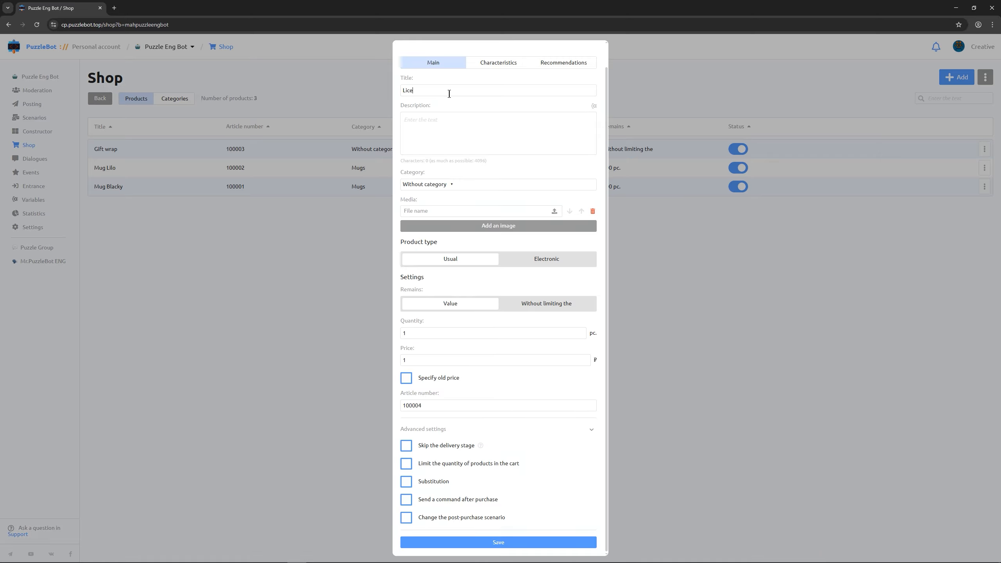
pyautogui.write('ey')
pyautogui.press('Tab')
pyautogui.write('Electronic activation key')
# - Attach image 4.png and set the product type to Electronic
pyautogui.click(554, 211)
pyautogui.click(547, 261)
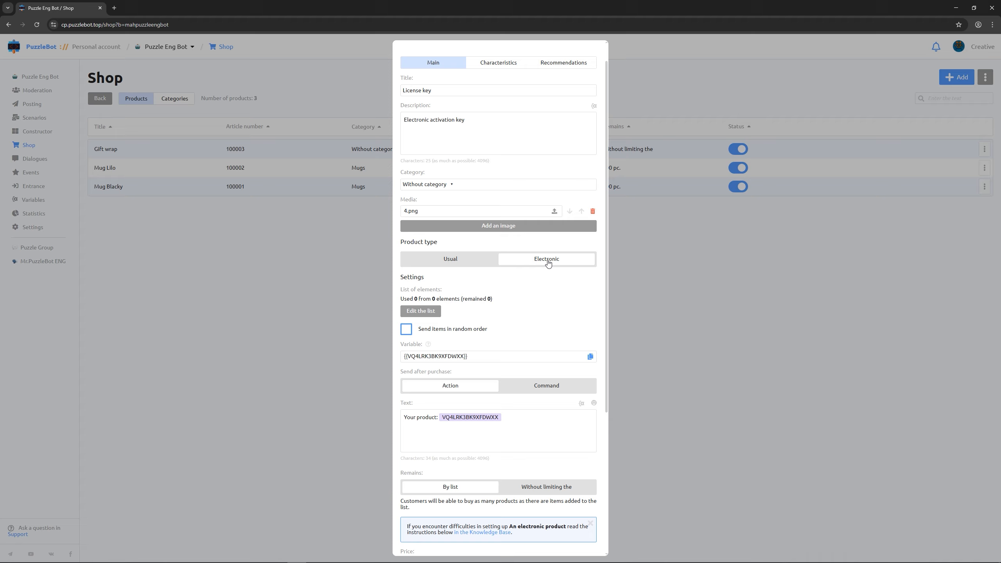
pyautogui.click(435, 312)
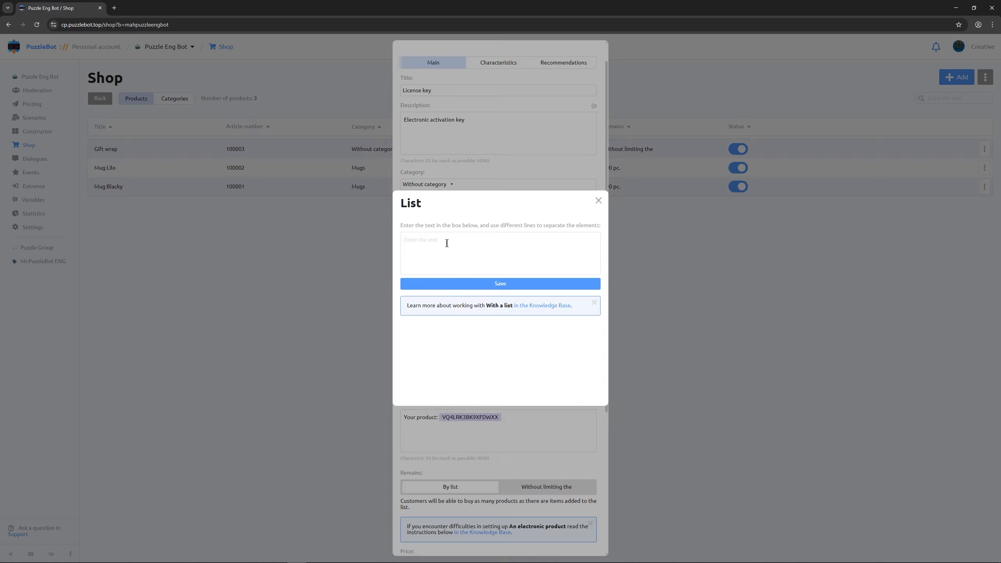
# - Save three activation codes, one per line, into License key's element list
pyautogui.write('PUZZLE')
pyautogui.write('-DFH5-DSGS')
pyautogui.write('PUZZLE')
pyautogui.write('-34TF-SDFC')
pyautogui.write('PUZZLE-SG46-S2')
pyautogui.write('FH')
pyautogui.click(443, 284)
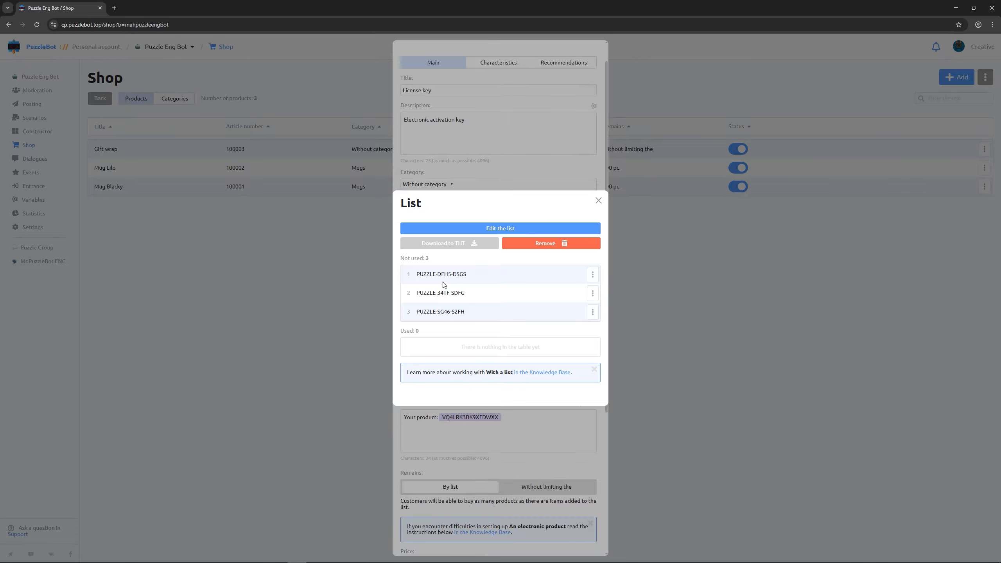
pyautogui.click(596, 201)
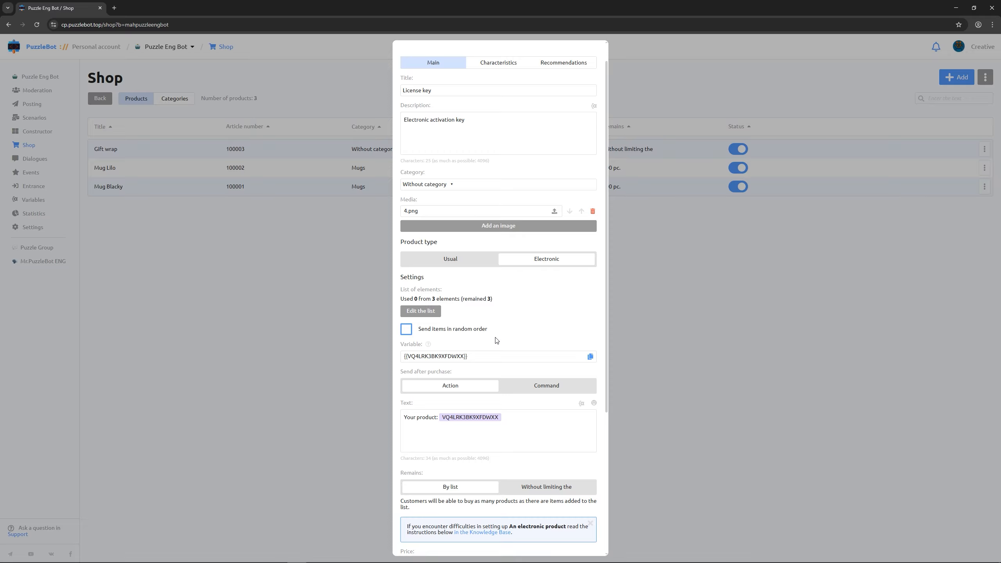
# - Set the License key price to 990 ₽ and save the product
pyautogui.scroll(-3, 496, 341)
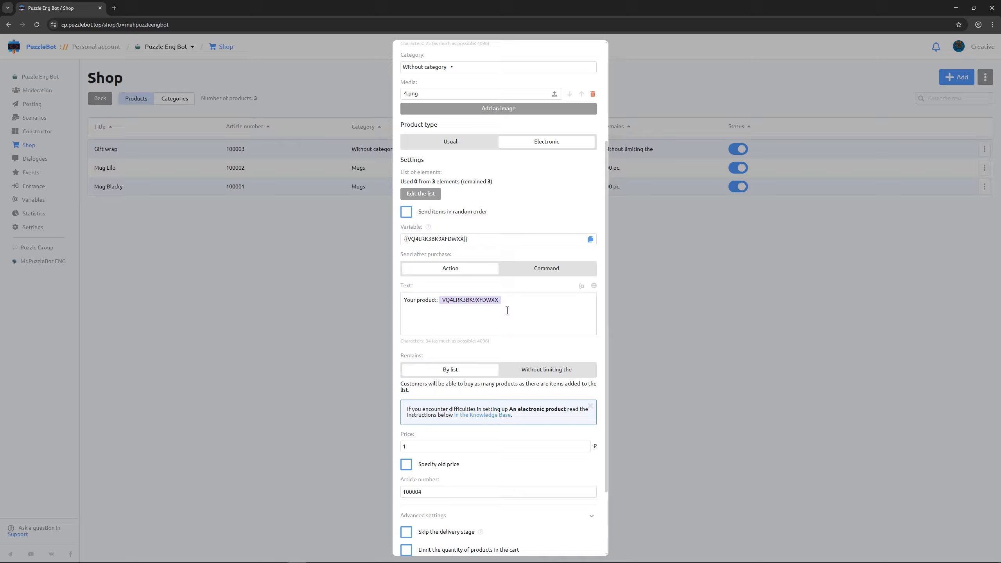
pyautogui.scroll(-2, 506, 310)
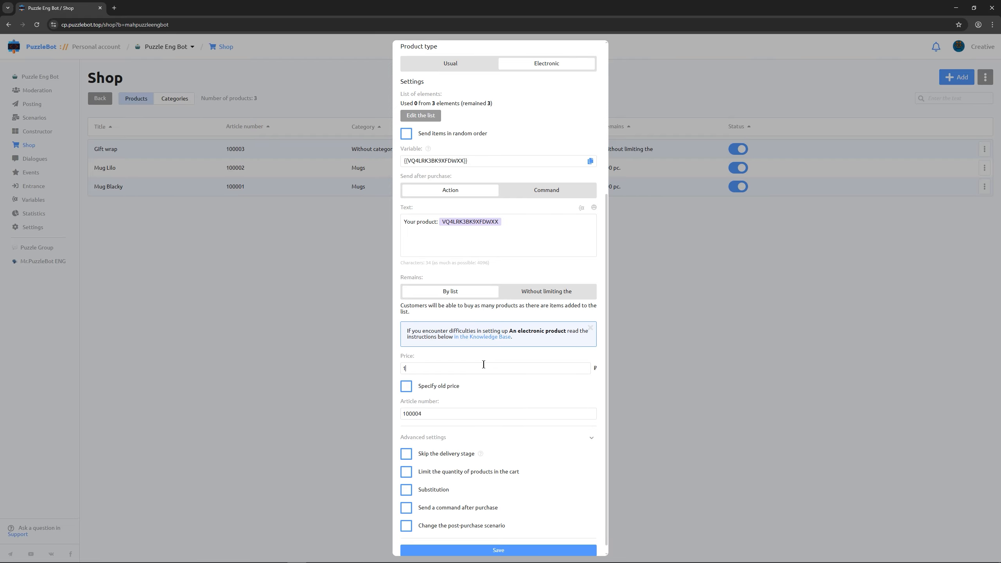
pyautogui.press('BackSpace')
pyautogui.write('990')
pyautogui.scroll(-1, 483, 365)
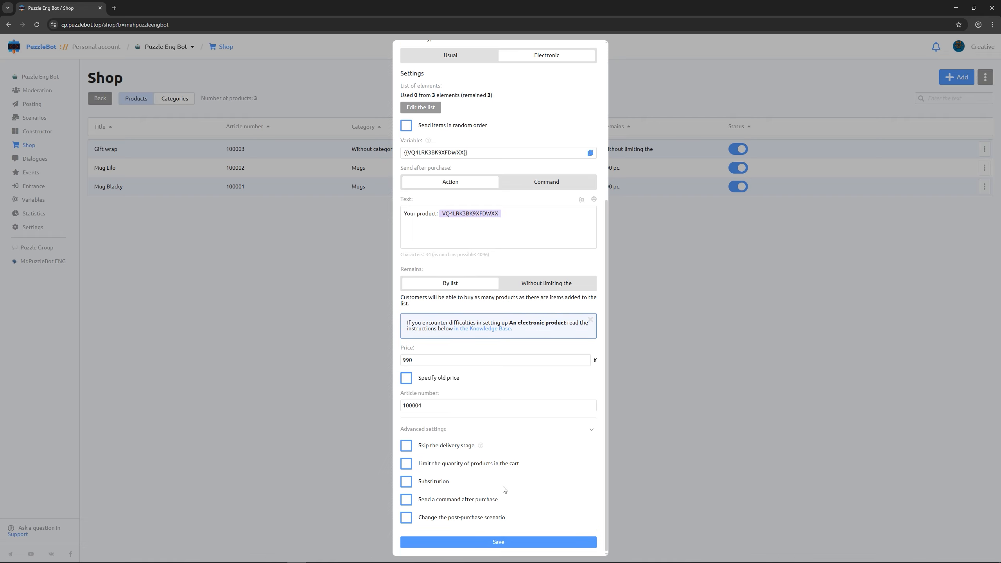
pyautogui.click(495, 543)
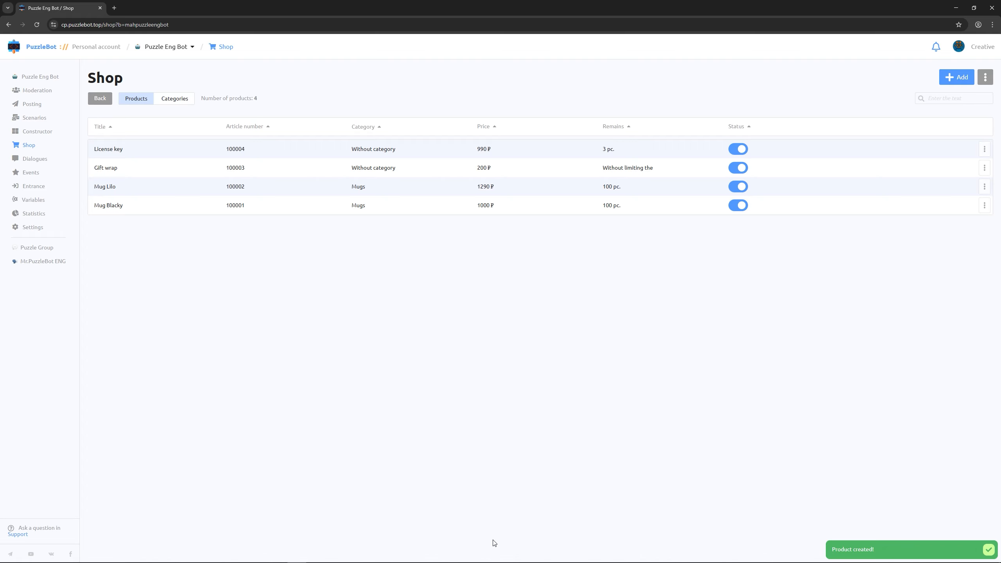
# - Create a product group titled 'Brand new mugs' in the Mugs category
pyautogui.click(950, 80)
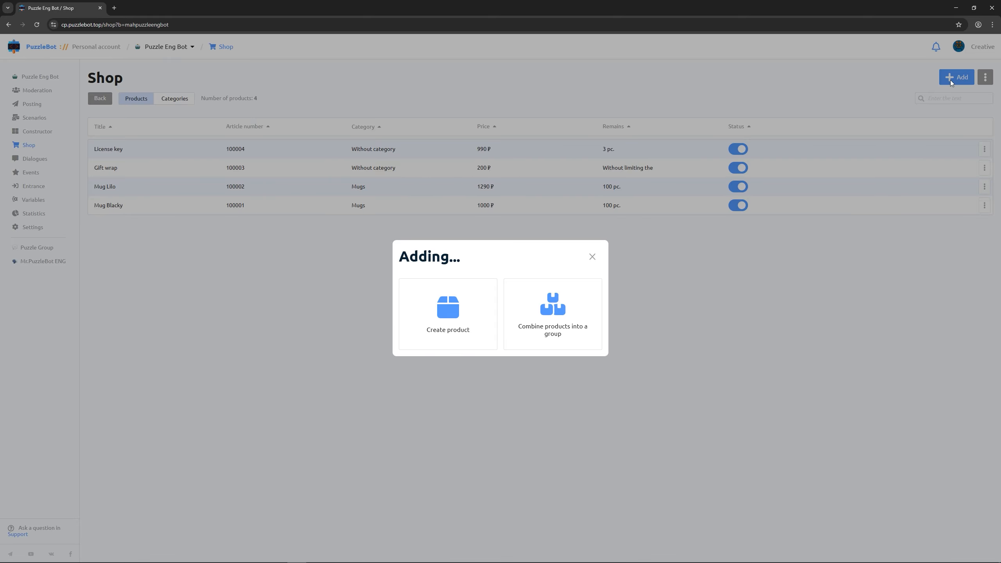
pyautogui.click(554, 314)
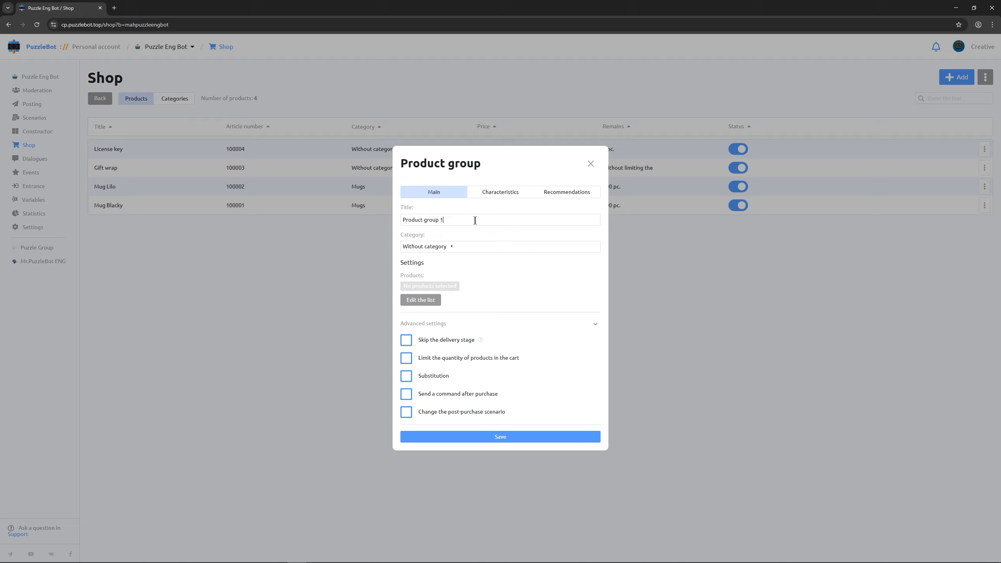
pyautogui.press('BackSpace')
pyautogui.press('BackSpace')
pyautogui.press('BackSpace')
pyautogui.press('BackSpace')
pyautogui.press('BackSpace')
pyautogui.press('BackSpace')
pyautogui.press('BackSpace')
pyautogui.press('BackSpace')
pyautogui.press('BackSpace')
pyautogui.press('BackSpace')
pyautogui.press('BackSpace')
pyautogui.press('BackSpace')
pyautogui.press('BackSpace')
pyautogui.write('Brand new mugs')
pyautogui.click(440, 248)
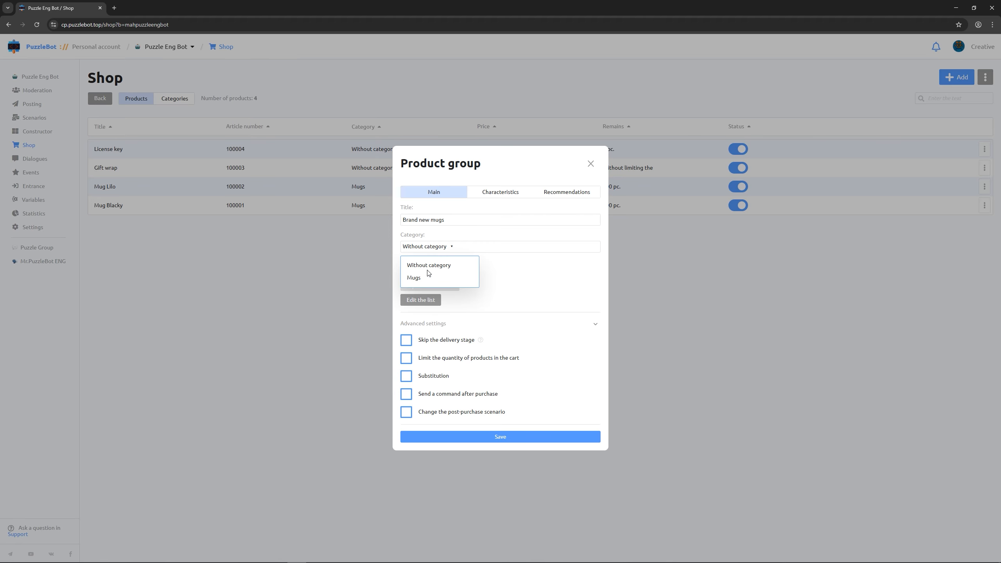
pyautogui.click(419, 278)
# - Add Mug Lilo and Mug Blacky to the group's product list
pyautogui.click(412, 301)
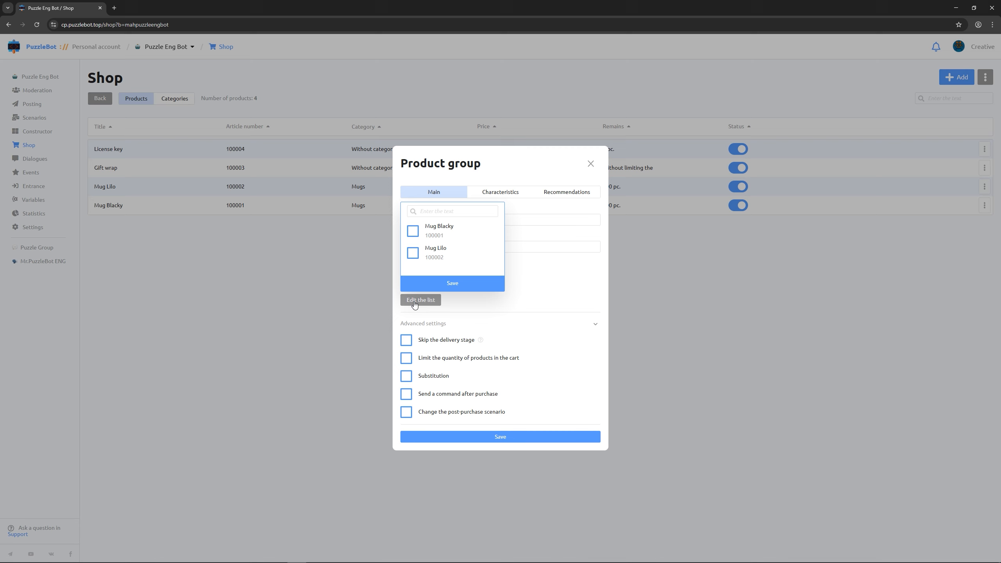
pyautogui.click(413, 254)
pyautogui.click(412, 232)
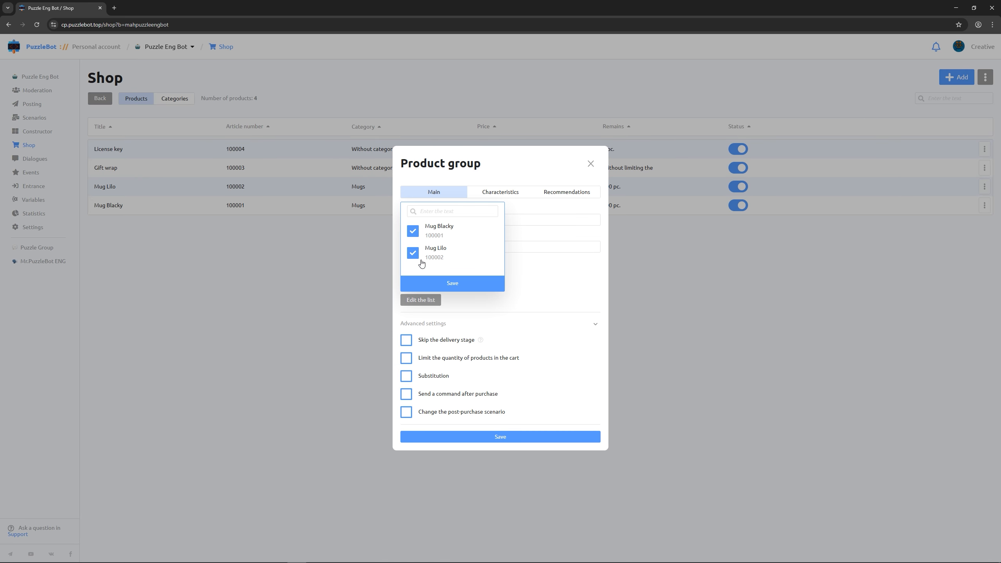
pyautogui.click(431, 285)
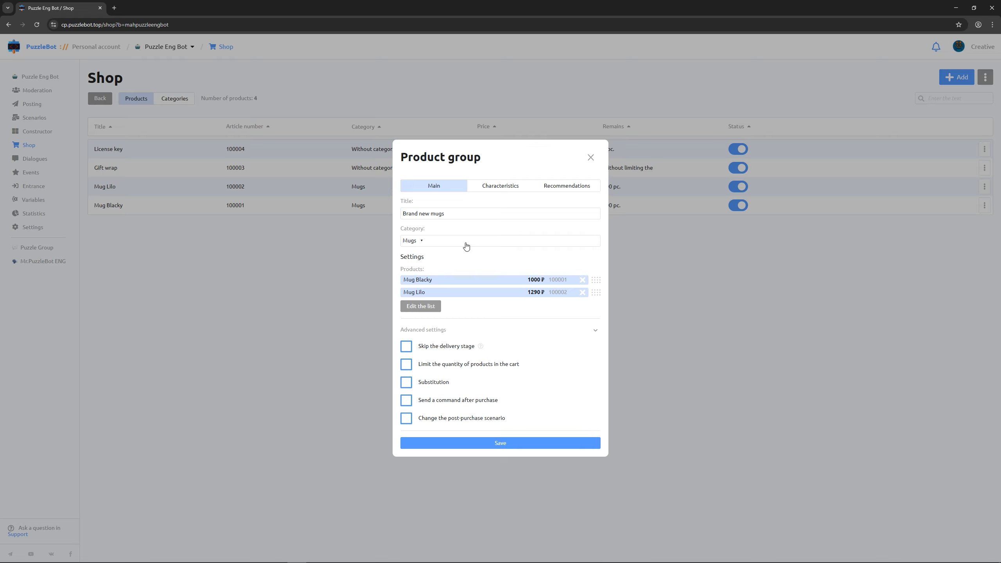
pyautogui.click(500, 189)
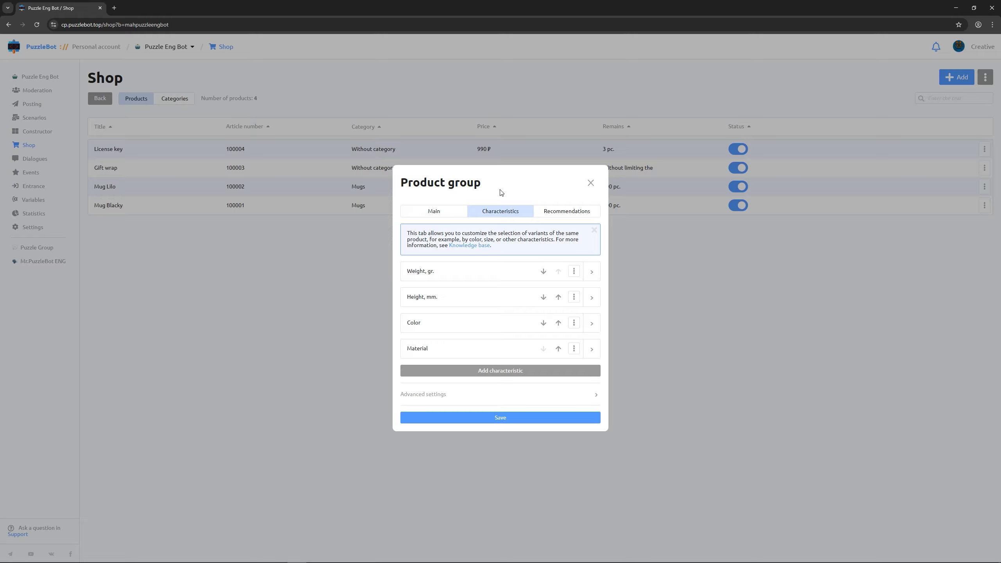
# - Make Color a variant characteristic, distinguishing Black Mug Blacky from Violet Mug Lilo
pyautogui.click(591, 322)
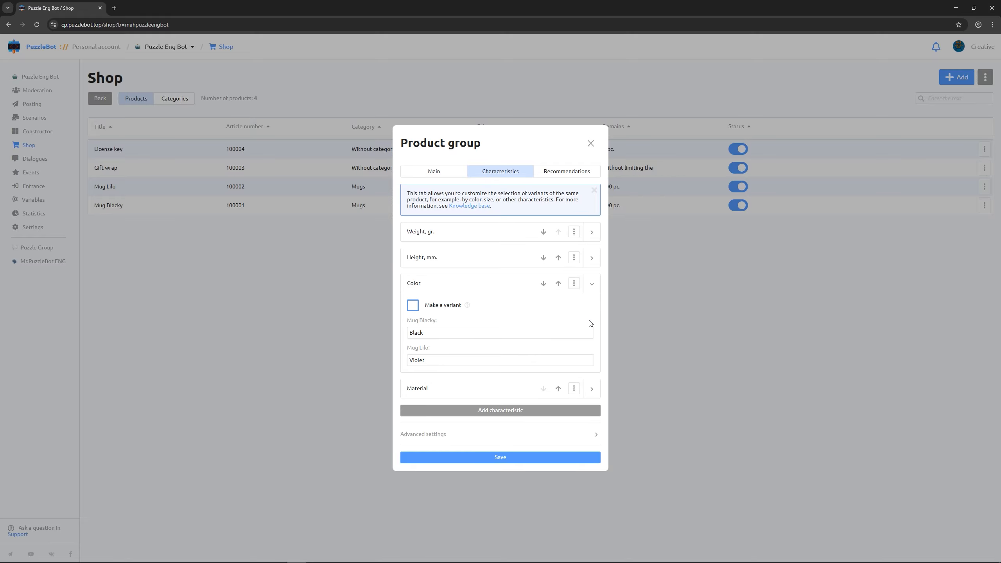
pyautogui.click(413, 307)
pyautogui.click(560, 172)
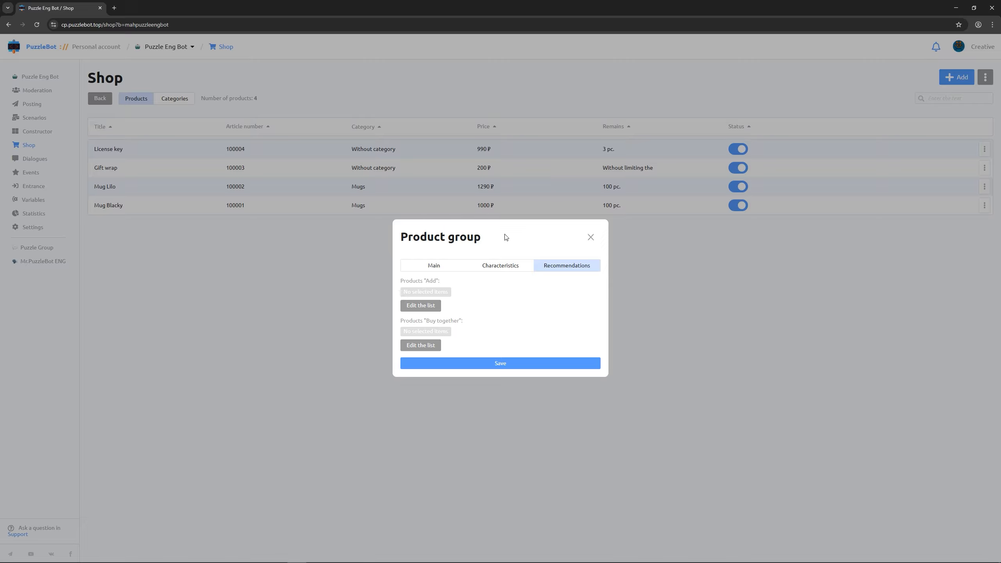
# - Add Gift wrap as a recommended add-on and save the Brand new mugs group
pyautogui.click(436, 307)
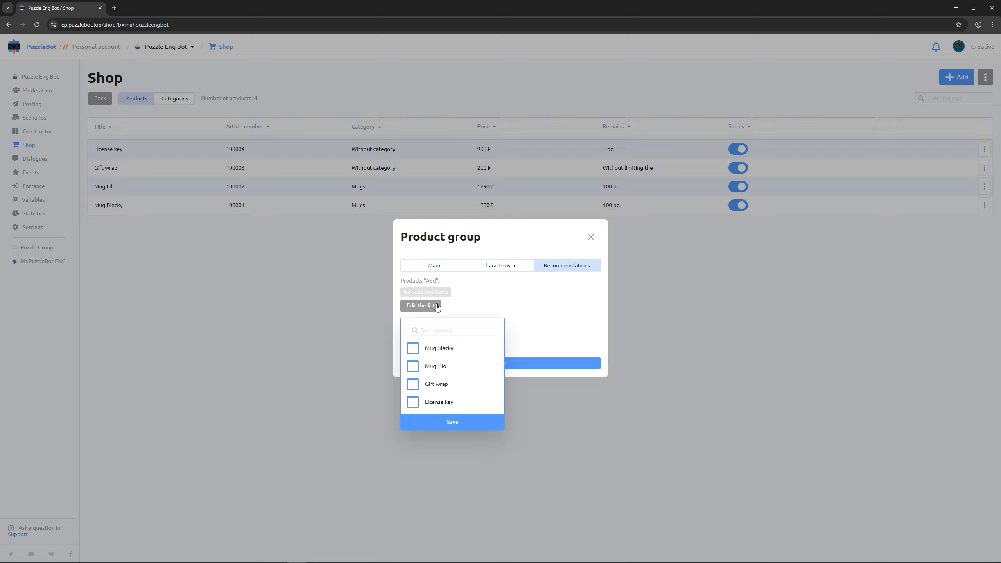
pyautogui.click(414, 385)
pyautogui.click(443, 421)
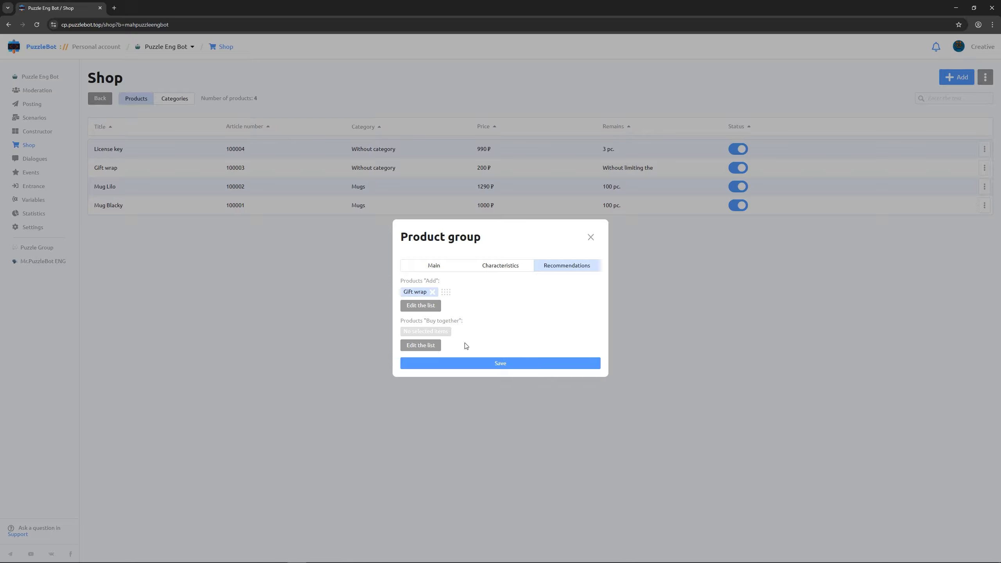
pyautogui.click(499, 364)
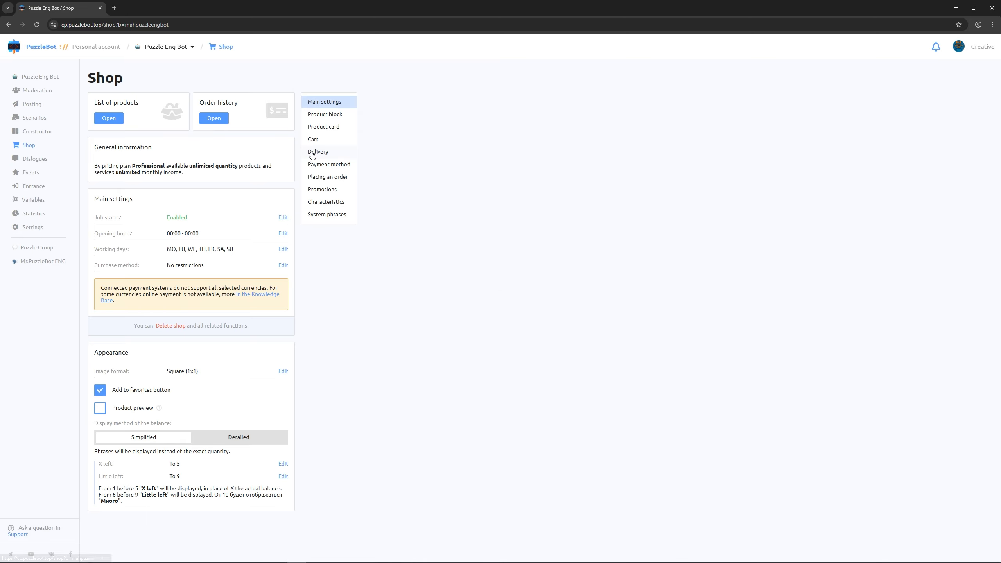
# - Look over the Delivery settings, then view Payment method (Russian Ruble, Upon receipt)
pyautogui.click(314, 153)
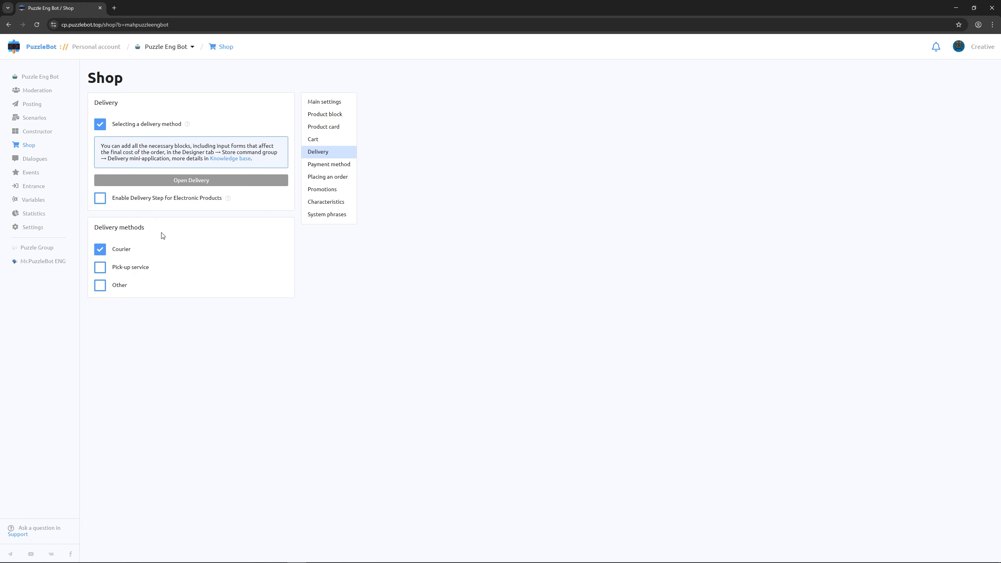
pyautogui.click(324, 169)
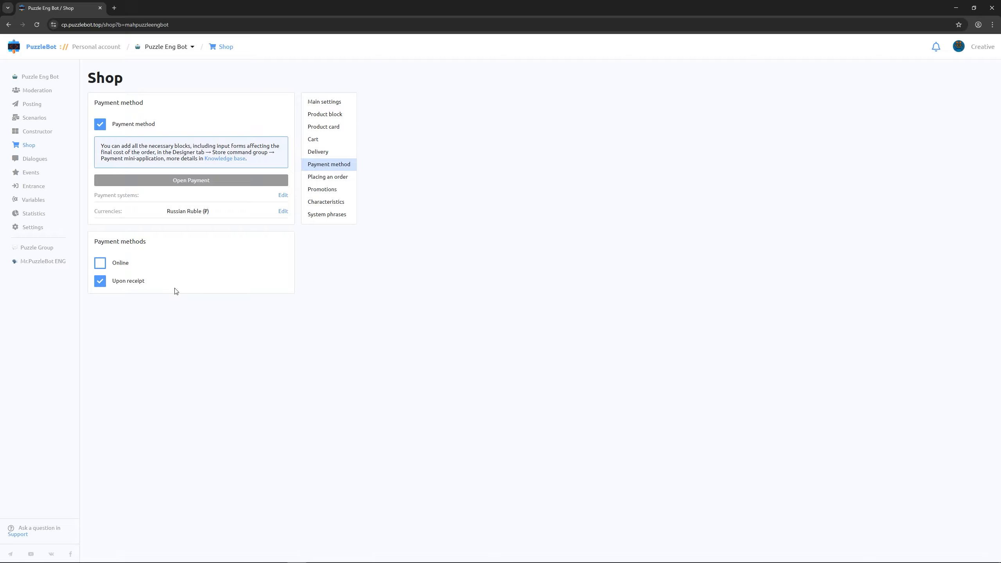
# - Browse the addable payment systems without choosing one, then close the payment systems page
pyautogui.click(282, 195)
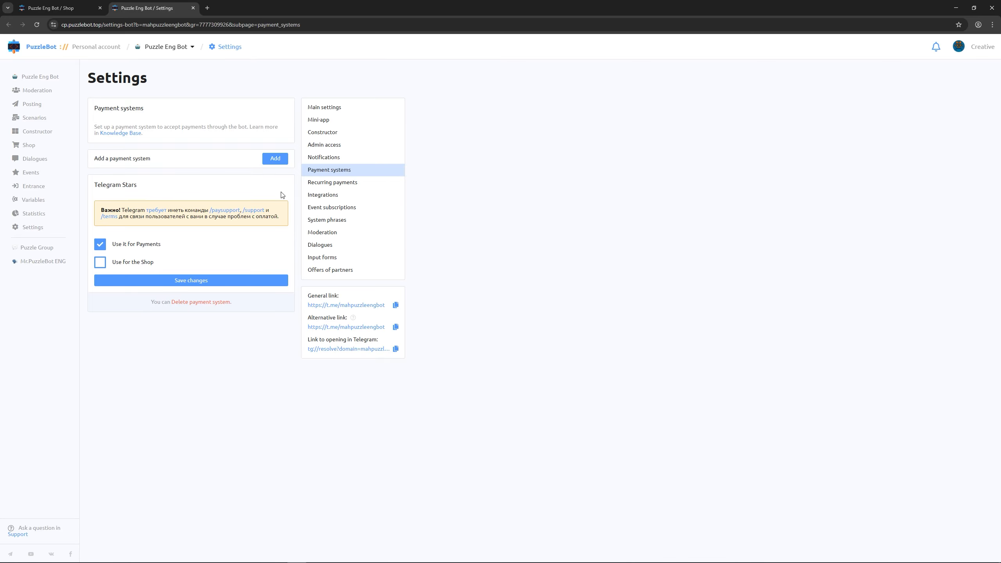
pyautogui.click(283, 160)
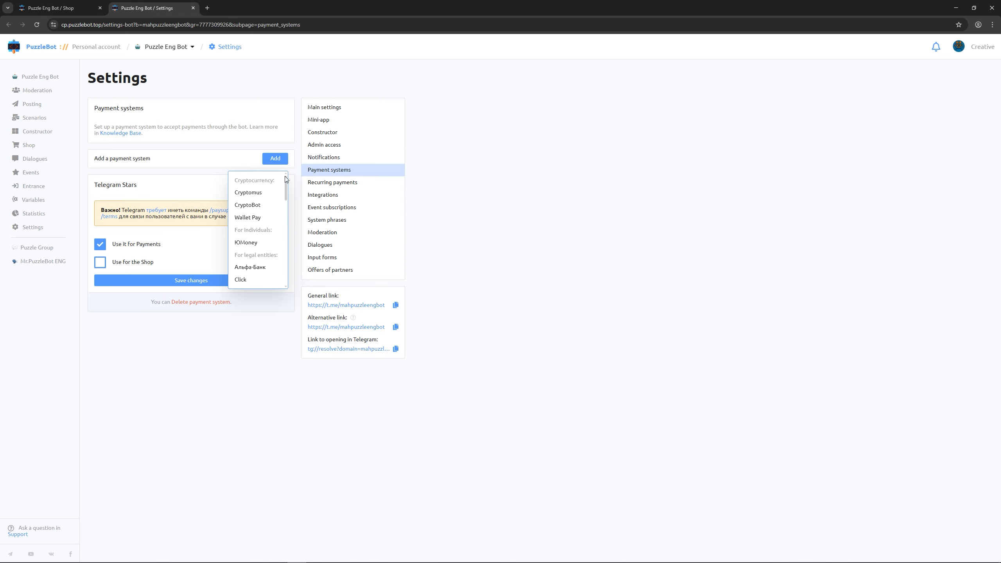
pyautogui.moveTo(286, 179); pyautogui.dragTo(286, 207)
pyautogui.moveTo(285, 211); pyautogui.dragTo(282, 267)
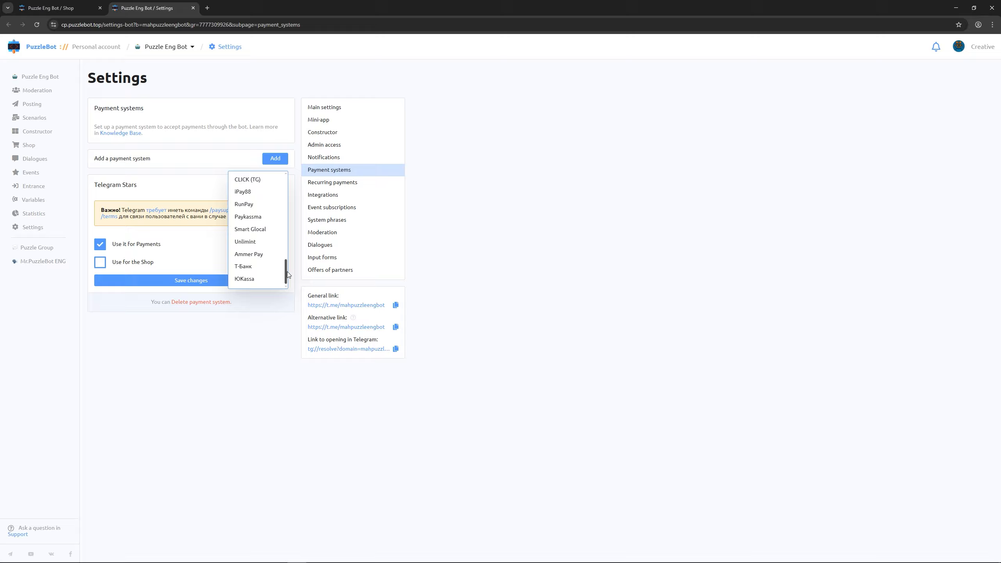
pyautogui.click(281, 328)
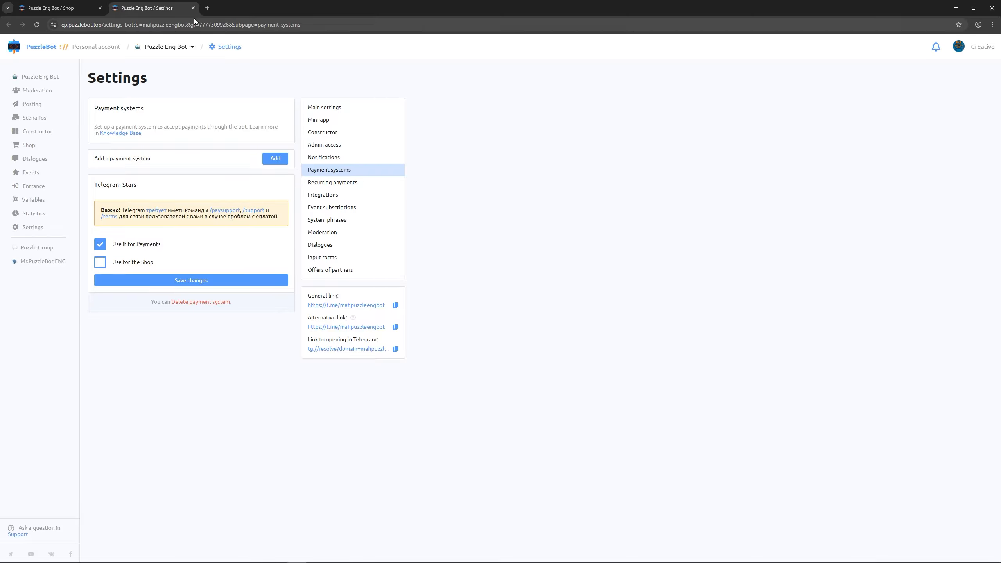
pyautogui.click(193, 8)
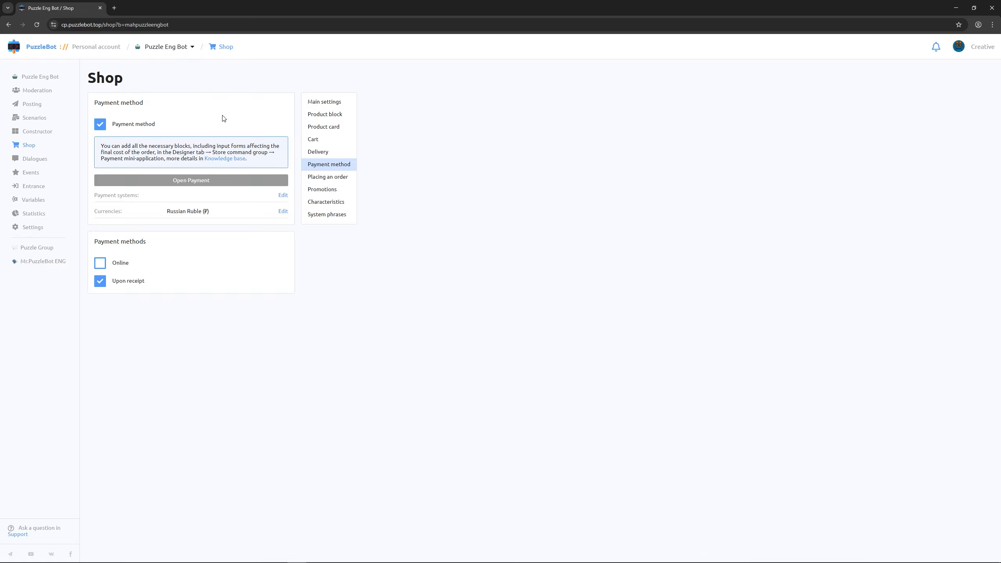
# - Scroll through the available currencies, leaving Russian Ruble as the only one ticked
pyautogui.click(282, 213)
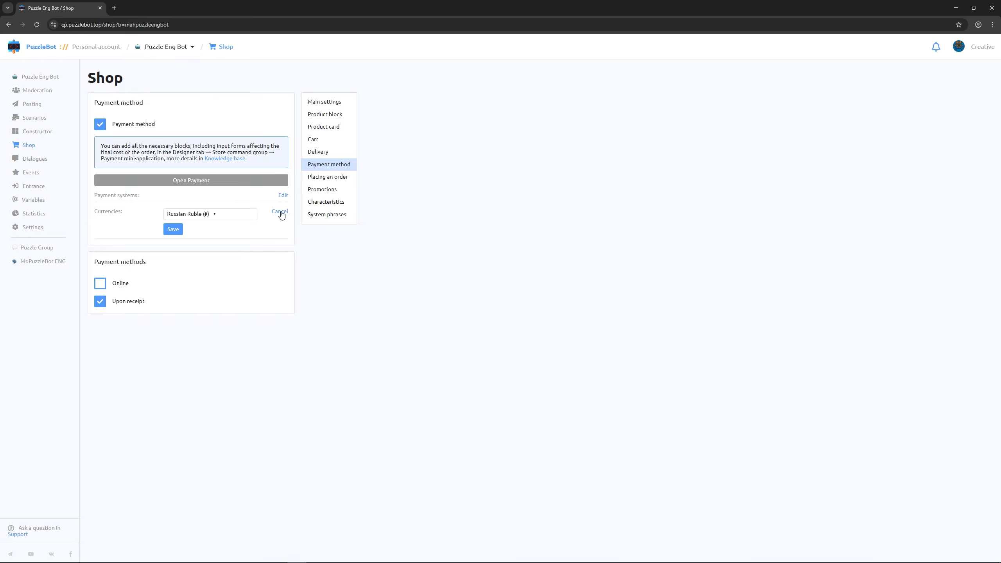
pyautogui.click(248, 216)
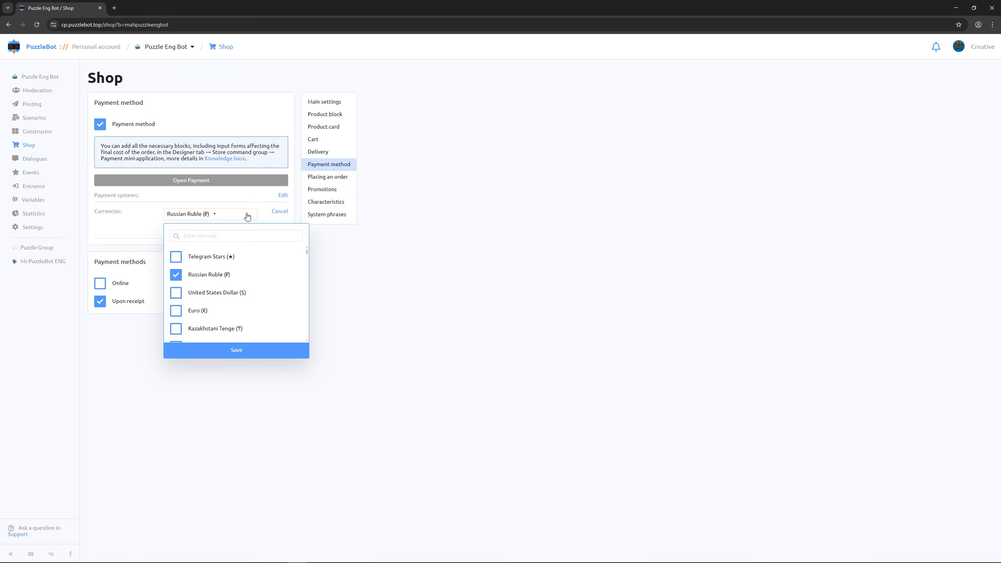
pyautogui.scroll(-2, 252, 272)
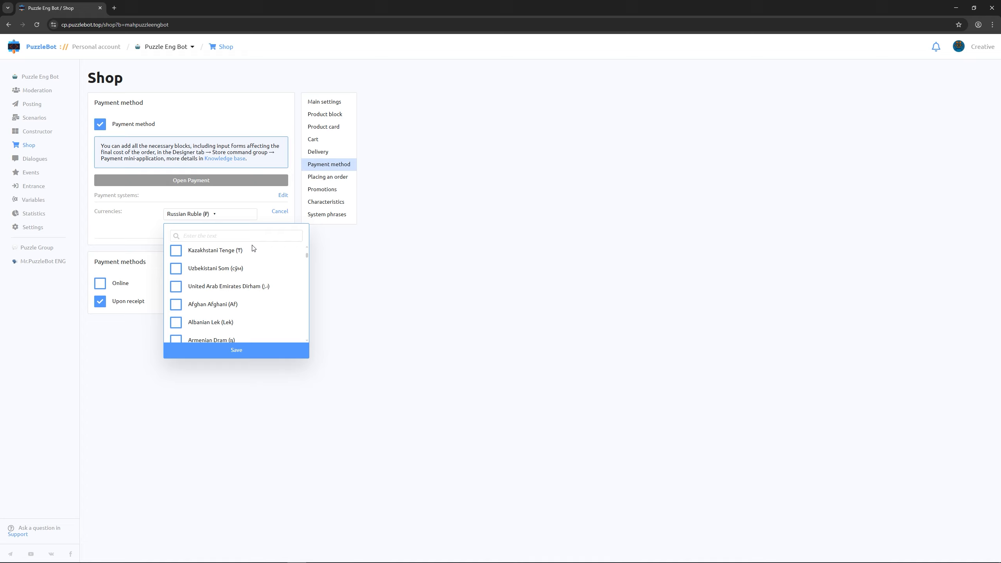
pyautogui.scroll(-2, 253, 248)
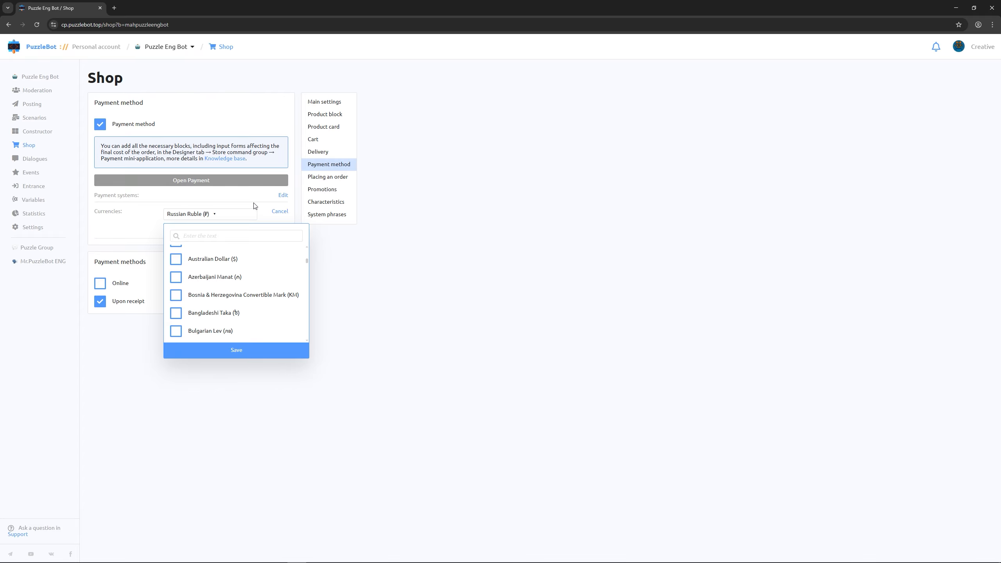
# - Open the Delivery: Courier mini-app settings from the payment mini-app
pyautogui.click(252, 184)
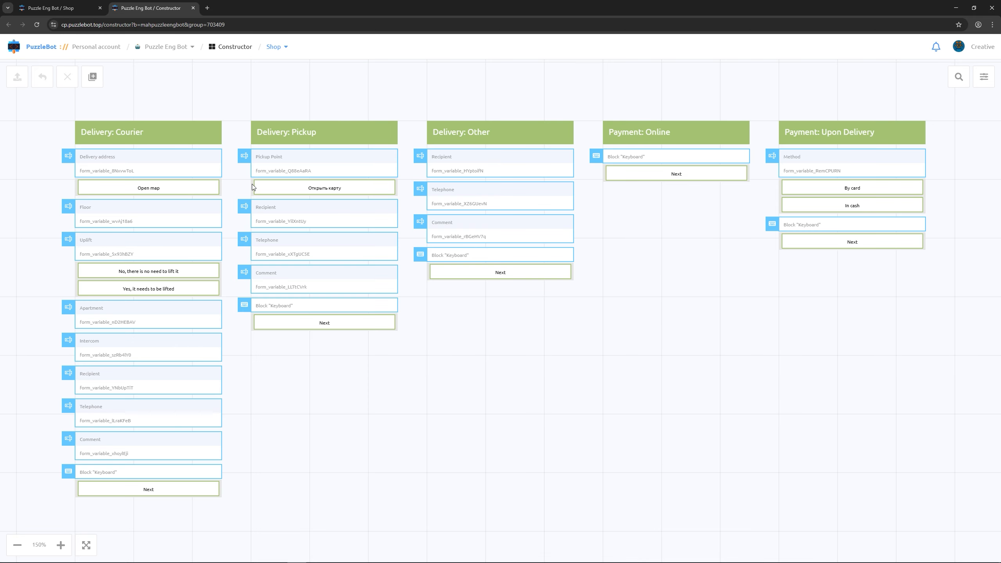
pyautogui.click(185, 143)
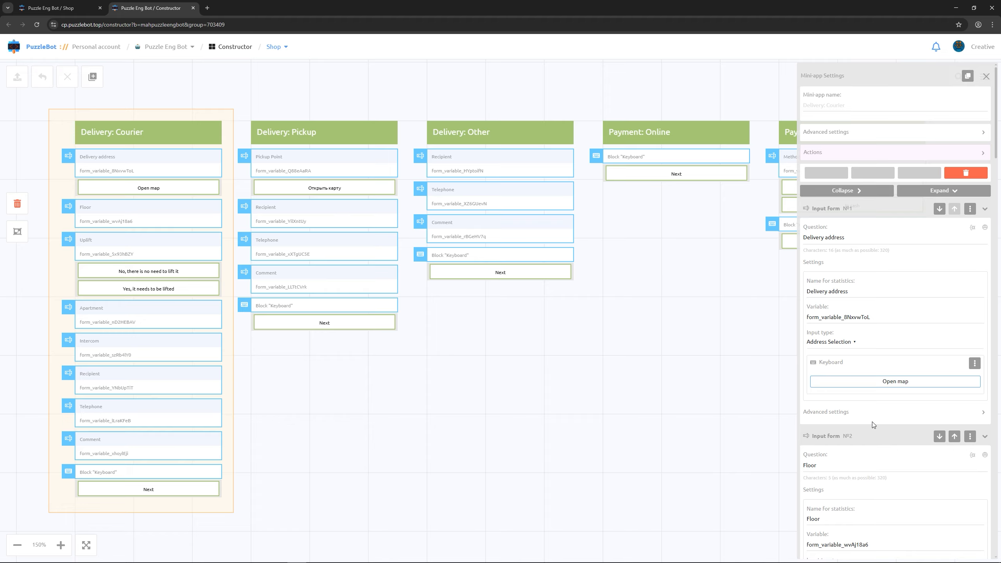
pyautogui.scroll(-4, 872, 422)
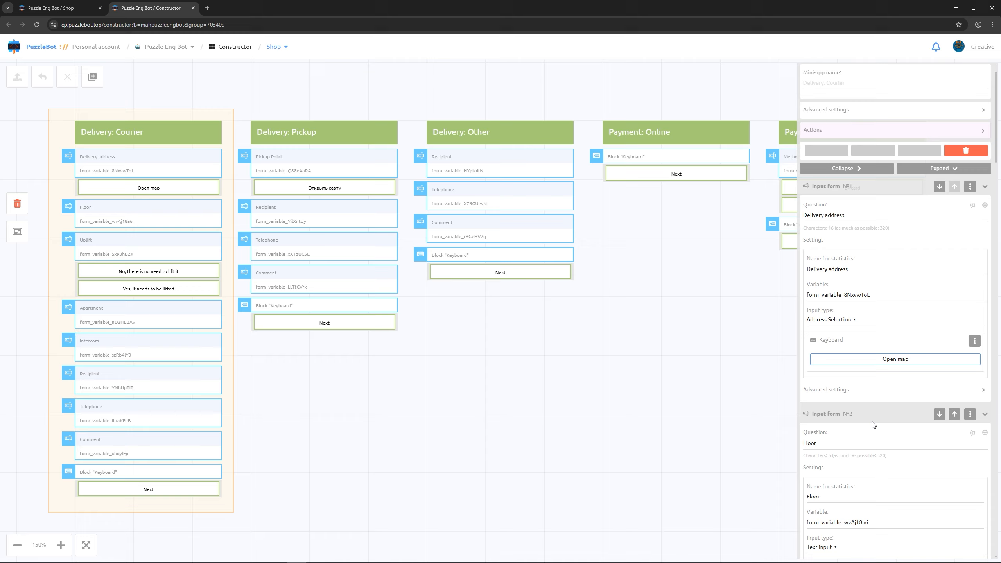
pyautogui.scroll(-10, 872, 425)
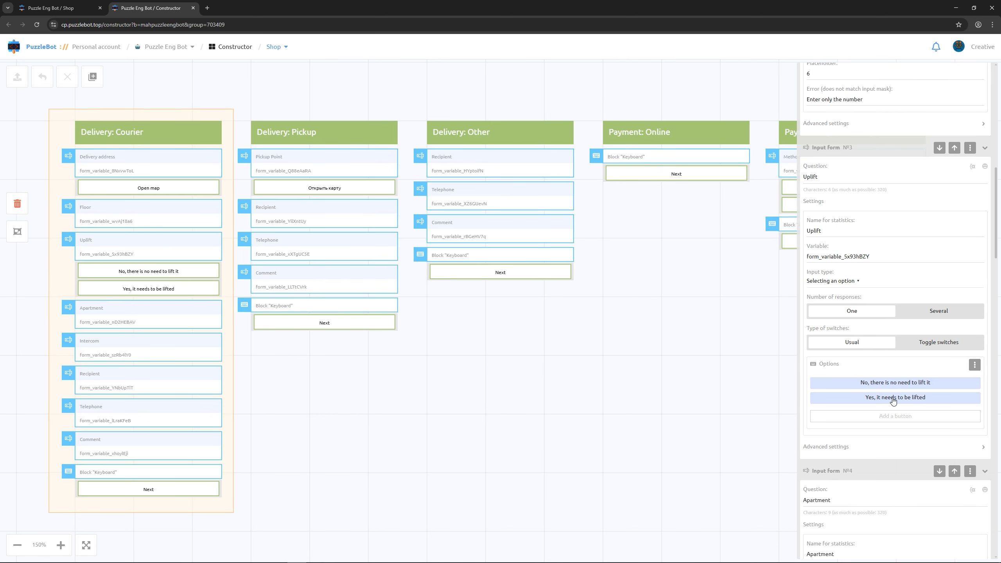
# - Make the 'Yes, it needs to be lifted' answer add a fixed 600 ₽ to the order
pyautogui.click(893, 400)
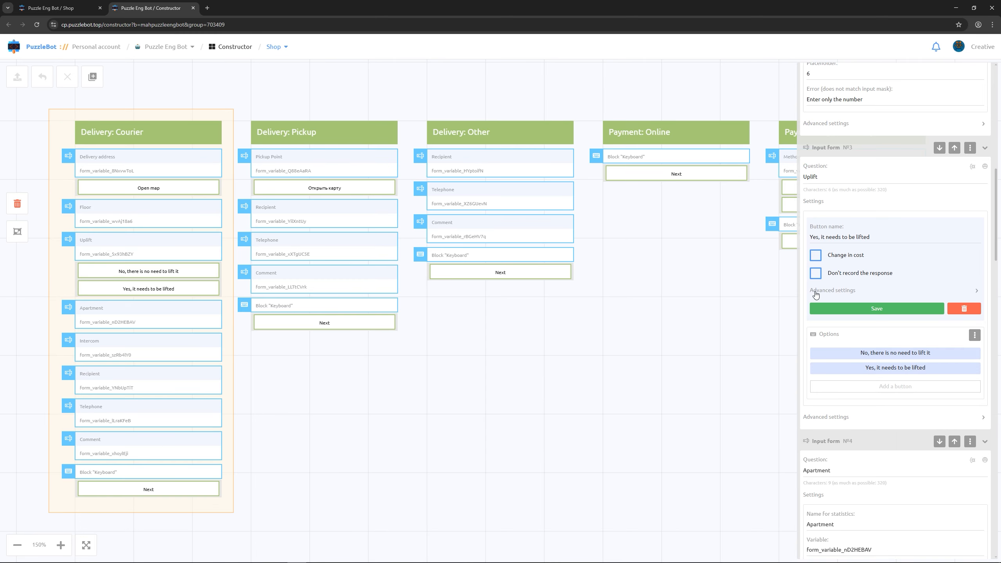
pyautogui.click(814, 256)
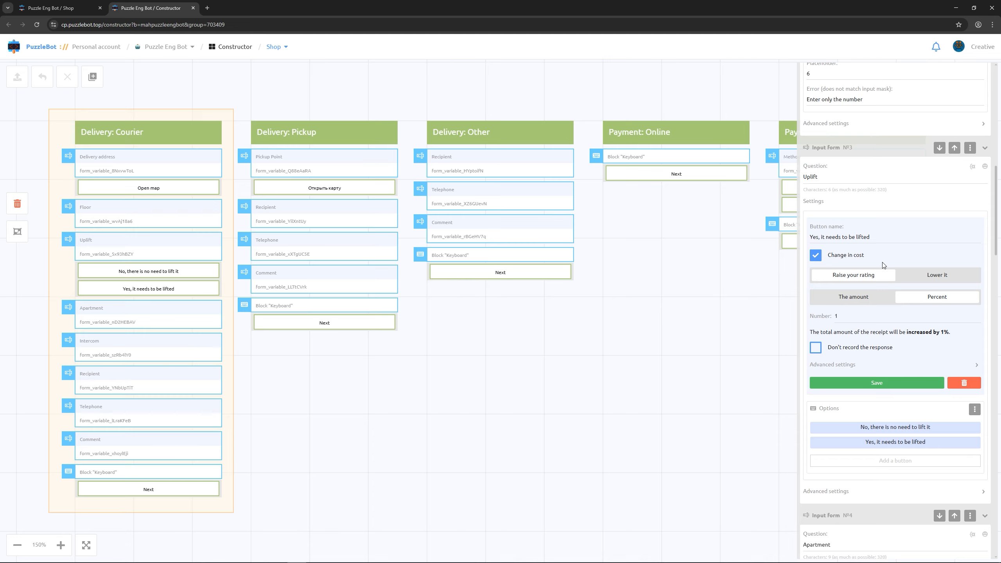
pyautogui.click(867, 298)
pyautogui.click(853, 316)
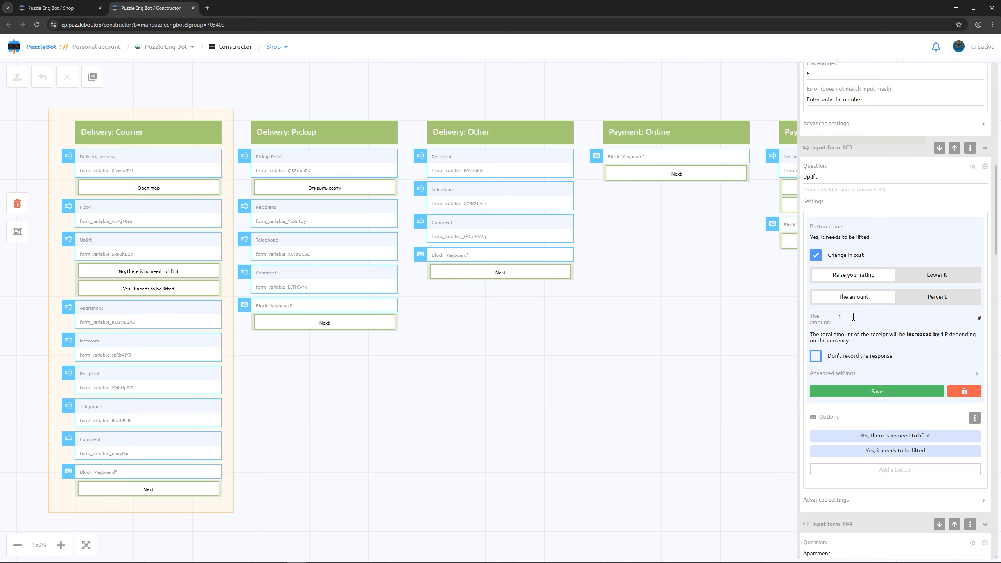
pyautogui.press('BackSpace')
pyautogui.write('600')
pyautogui.click(848, 391)
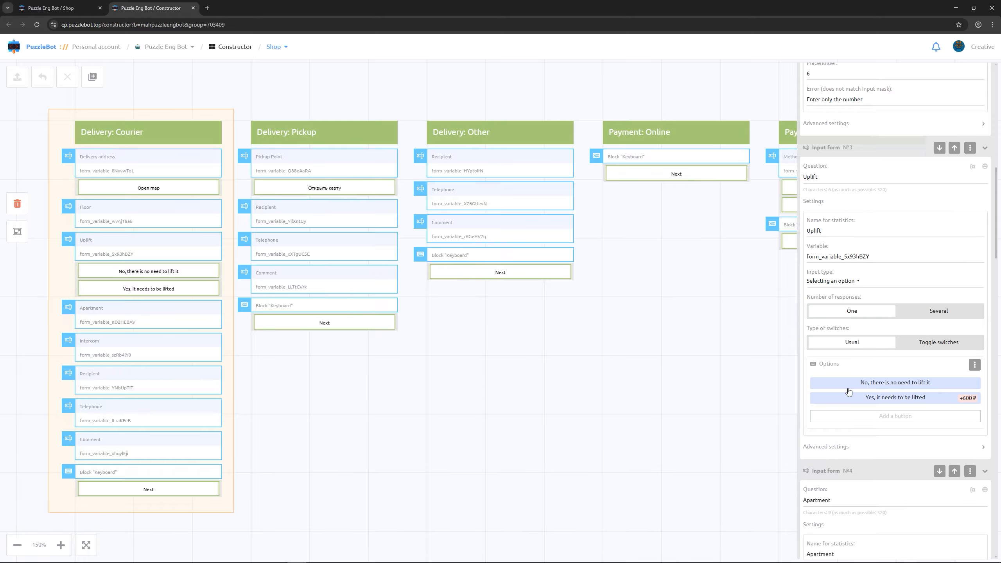
# - Close the mini-app settings and publish all changes
pyautogui.click(689, 366)
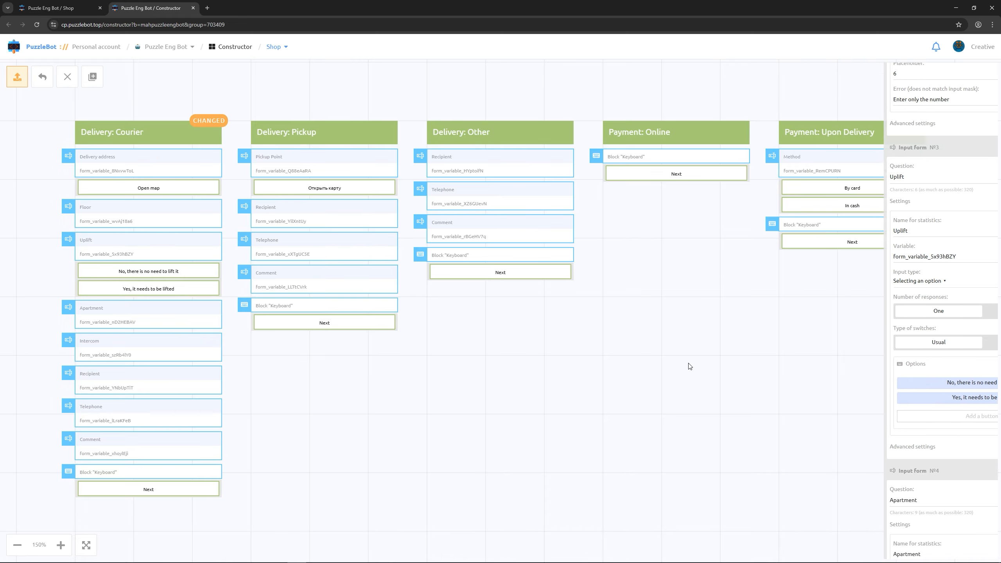
pyautogui.click(17, 77)
pyautogui.click(445, 312)
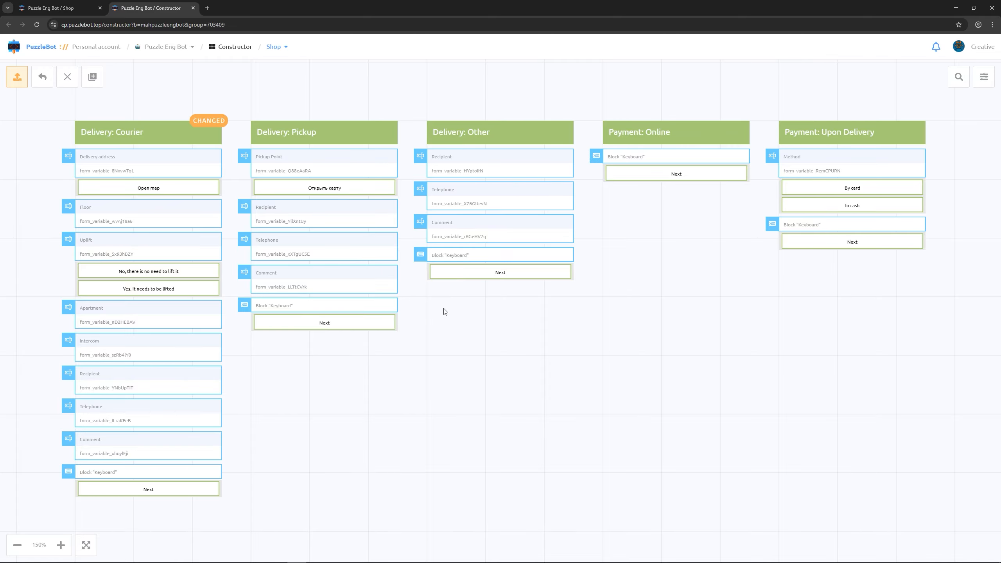
# - Add a new promotion in the Shop settings' promotions section
pyautogui.click(59, 7)
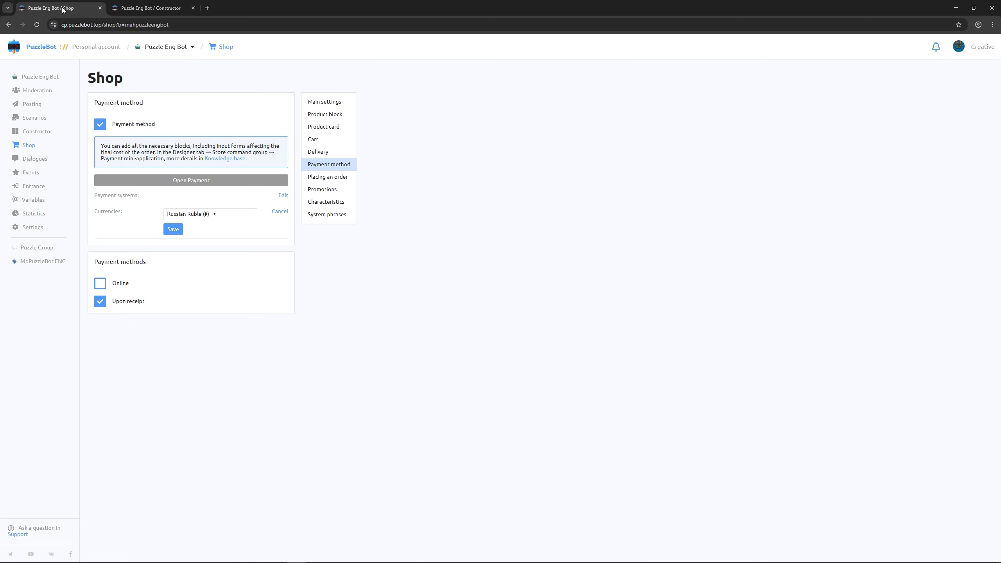
pyautogui.click(315, 190)
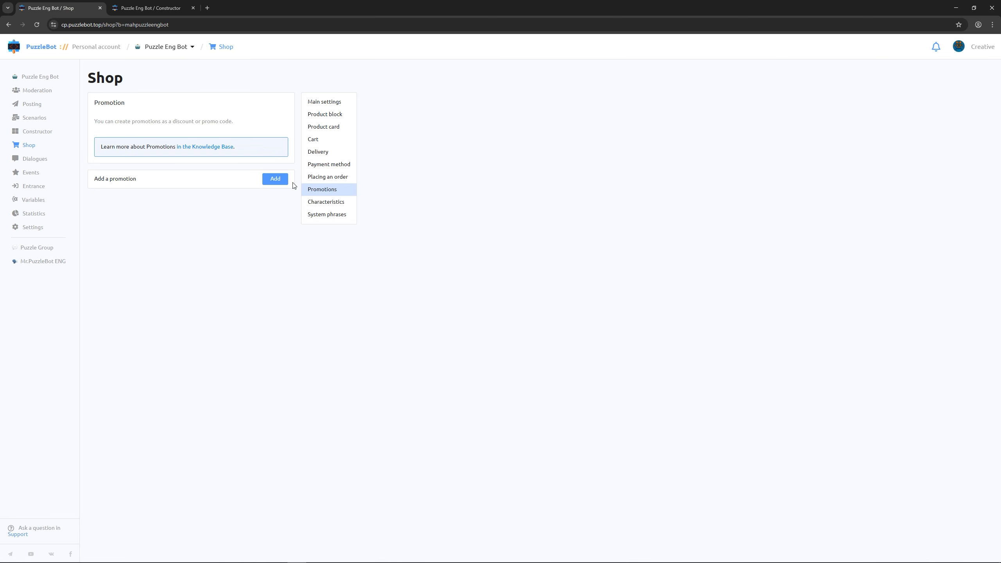
pyautogui.click(281, 181)
# - Rename the new promotion to 'Sale 2026', switch it on and expand its settings
pyautogui.click(267, 180)
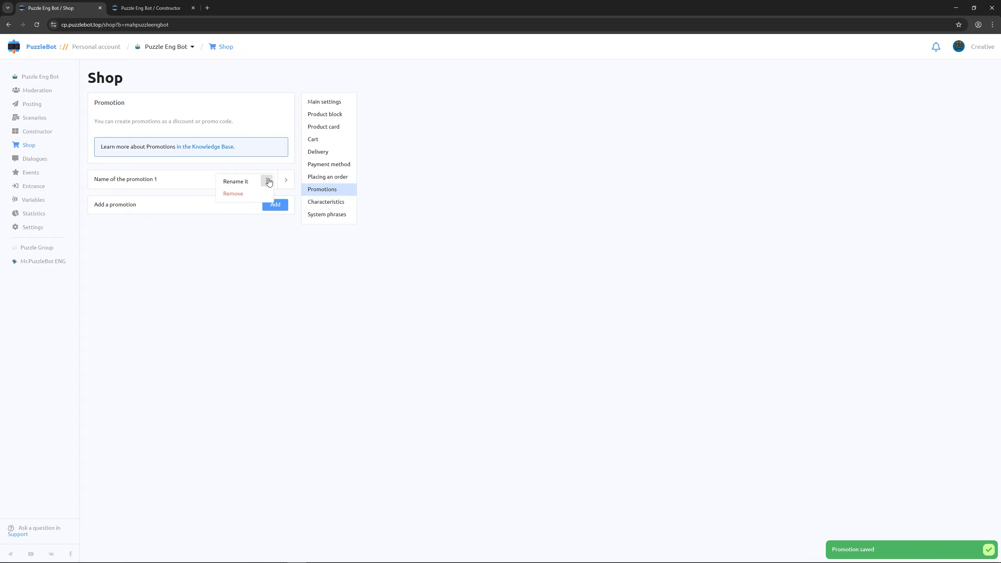
pyautogui.click(242, 182)
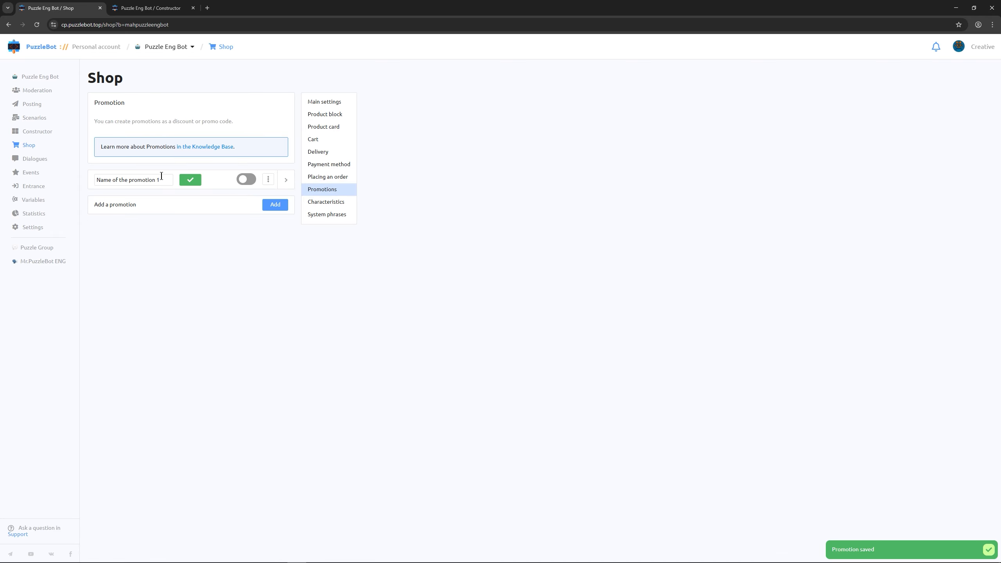
pyautogui.hotkey('ctrl', 'BackSpace')
pyautogui.hotkey('ctrl', 'BackSpace')
pyautogui.hotkey('ctrl', 'BackSpace')
pyautogui.hotkey('ctrl', 'BackSpace')
pyautogui.write('Sale 2026')
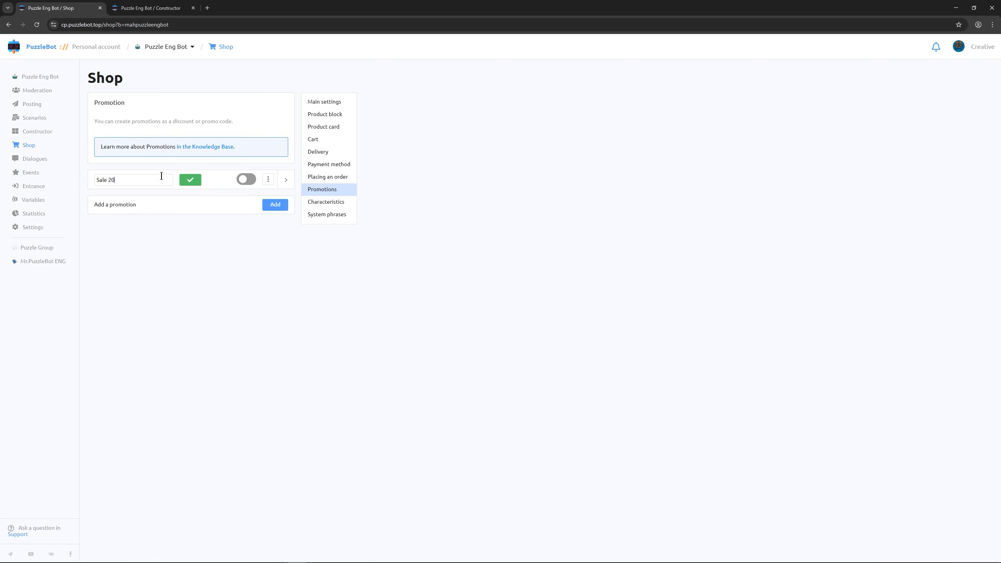
pyautogui.click(184, 182)
pyautogui.click(245, 183)
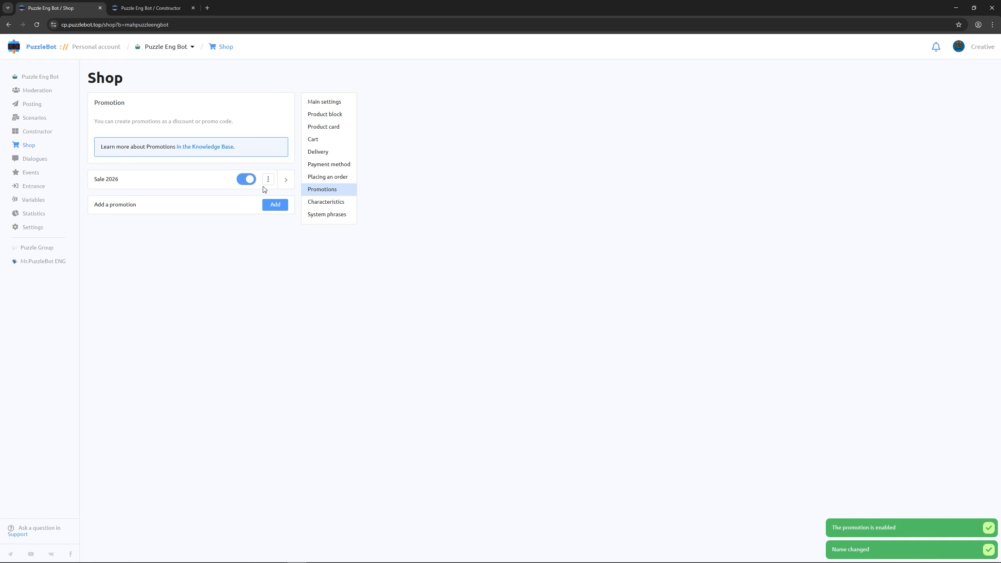
pyautogui.click(285, 181)
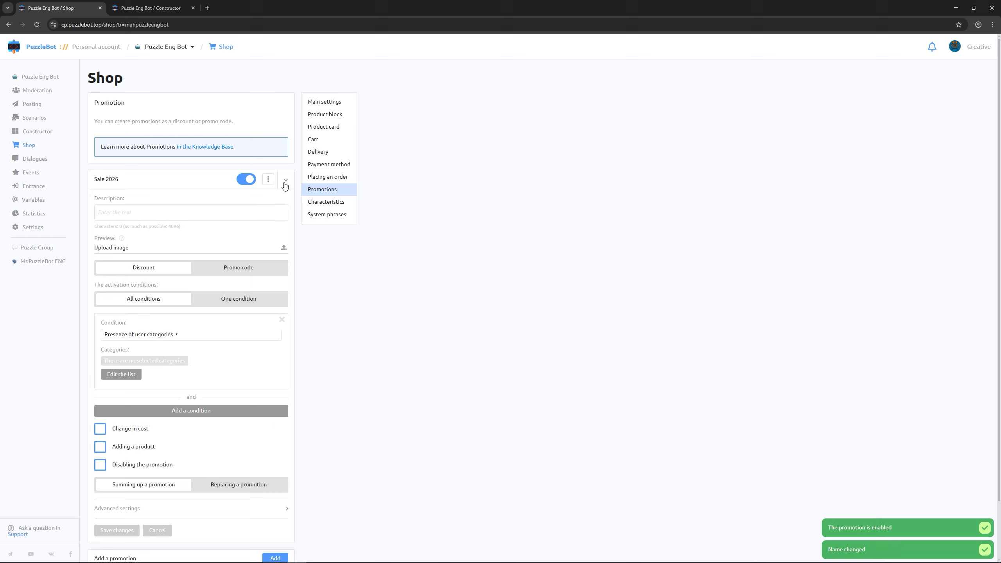
# - Make Sale 2026 activate by promo code CODE_2026 and list the available condition types
pyautogui.scroll(-2, 297, 264)
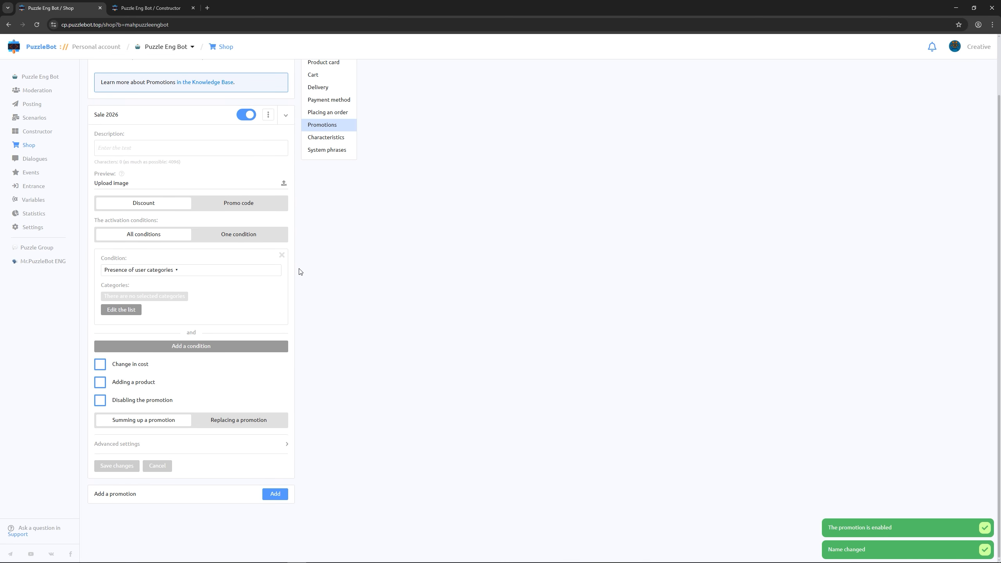
pyautogui.click(245, 208)
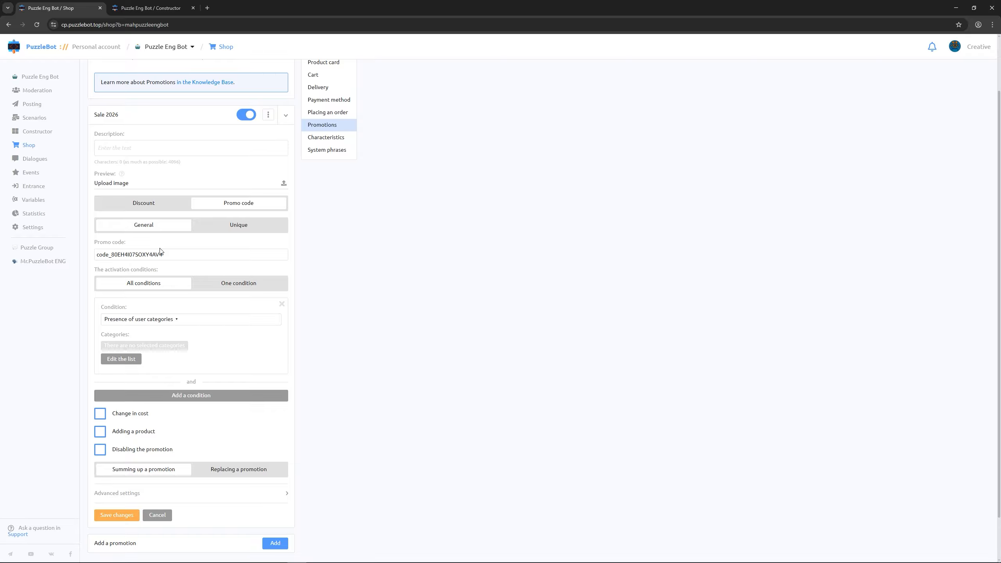
pyautogui.doubleClick(160, 255)
pyautogui.press('BackSpace')
pyautogui.write('CODE_2026')
pyautogui.click(172, 323)
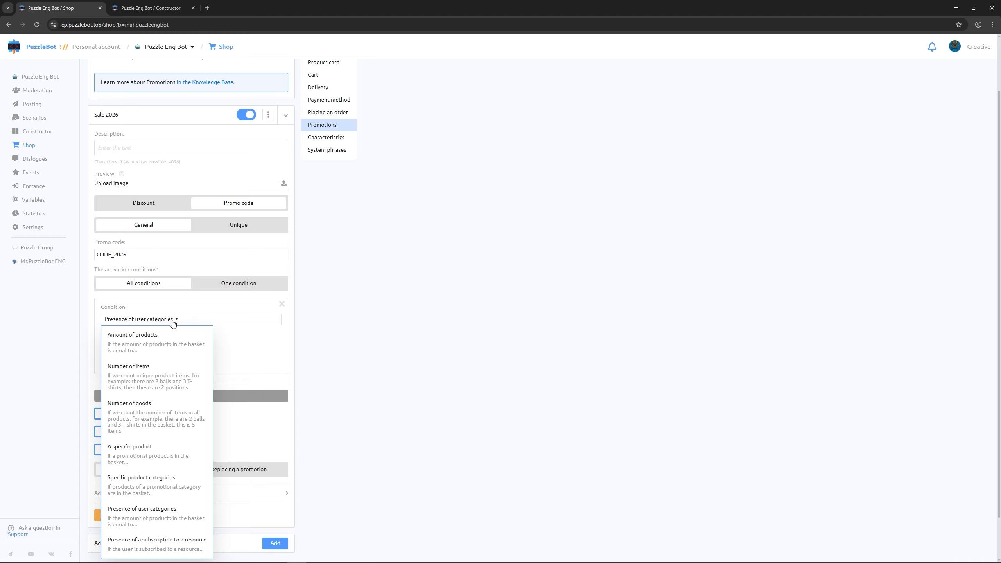
# - Set the promotion's condition to require products from the Mugs category
pyautogui.click(150, 485)
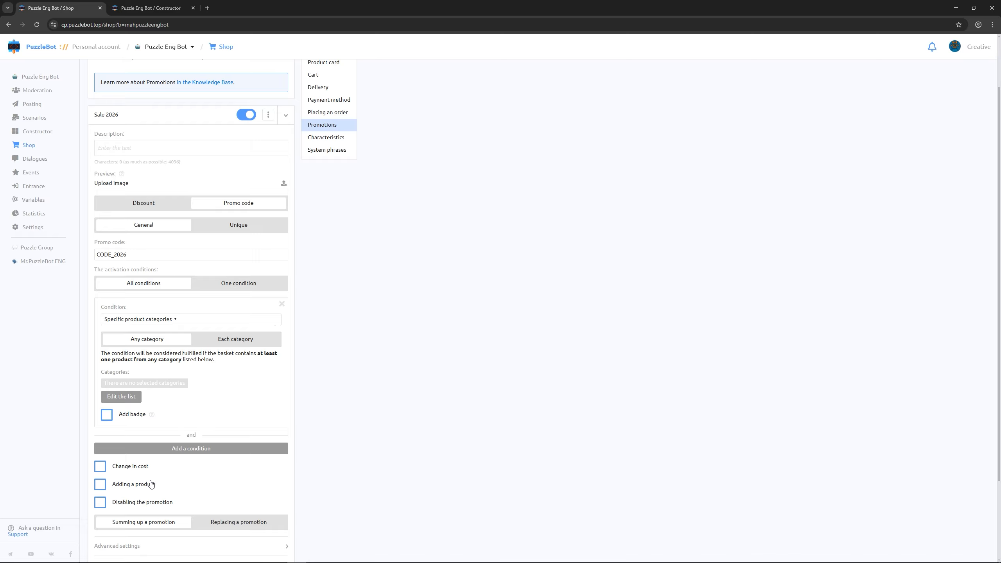
pyautogui.click(131, 398)
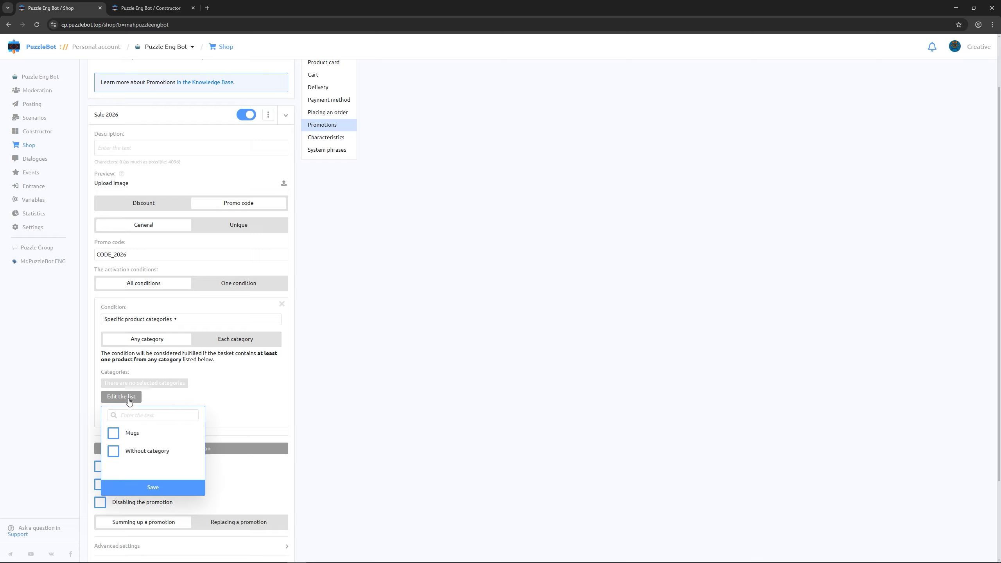
pyautogui.click(113, 432)
pyautogui.click(149, 483)
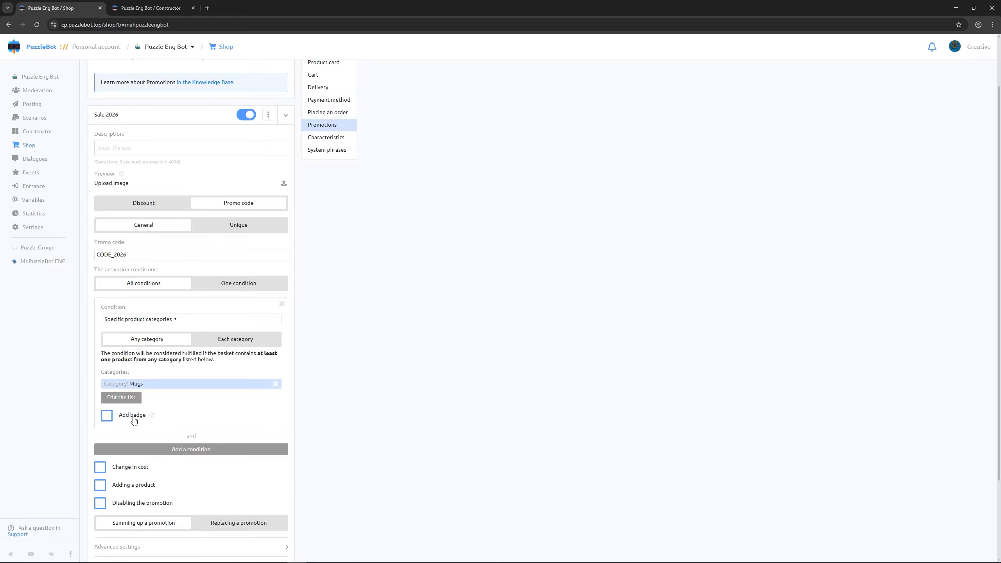
# - Add a product badge titled CODE_2026, copied from the promo code value
pyautogui.click(107, 416)
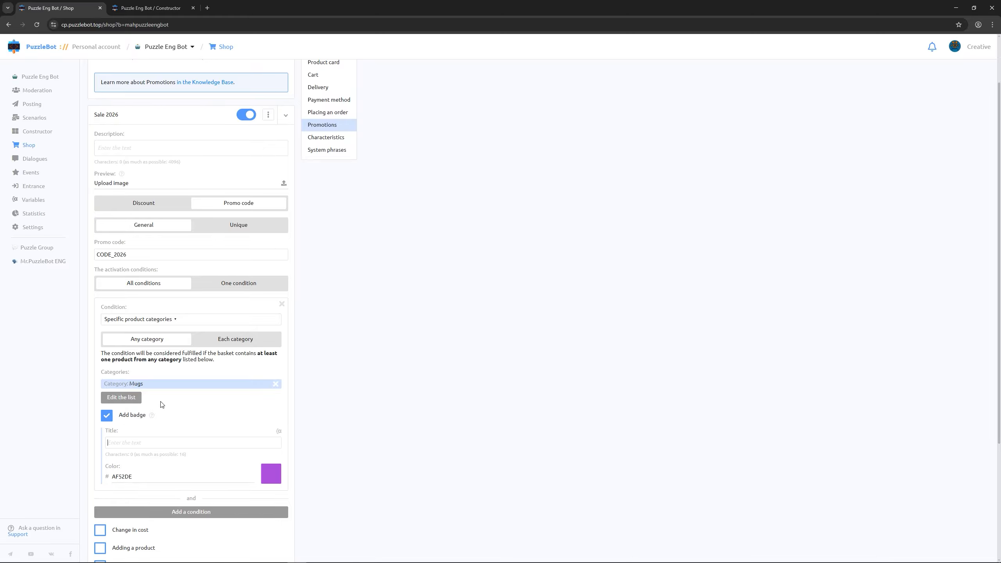
pyautogui.click(146, 257)
pyautogui.doubleClick(146, 258)
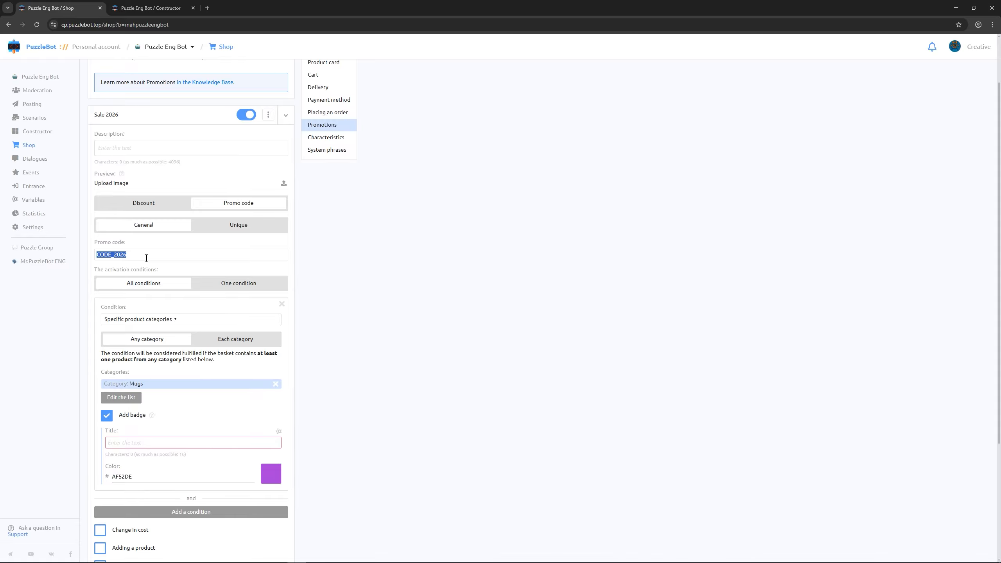
pyautogui.hotkey('ctrl', 'c')
pyautogui.click(131, 443)
pyautogui.hotkey('ctrl', 'v')
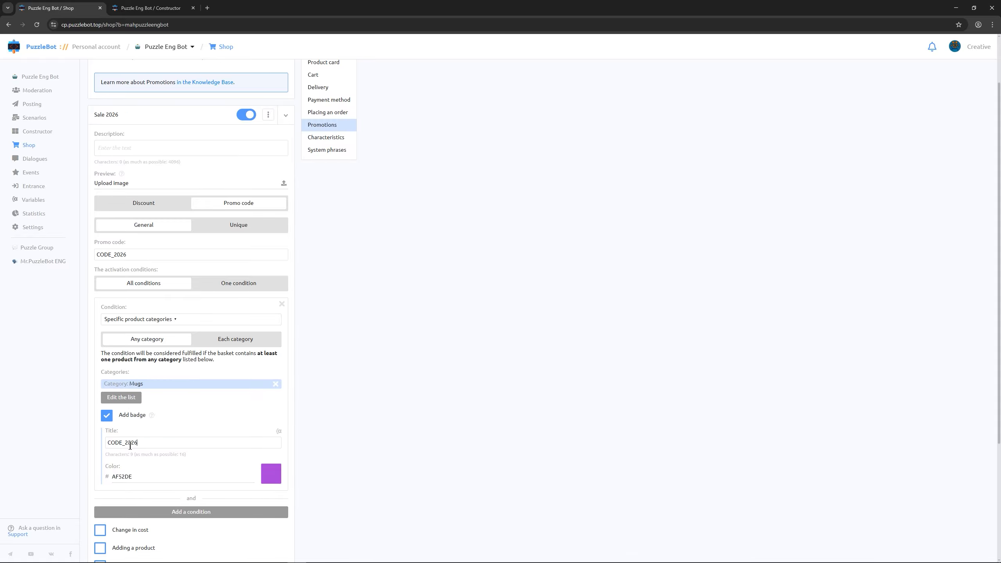
pyautogui.scroll(-3, 323, 427)
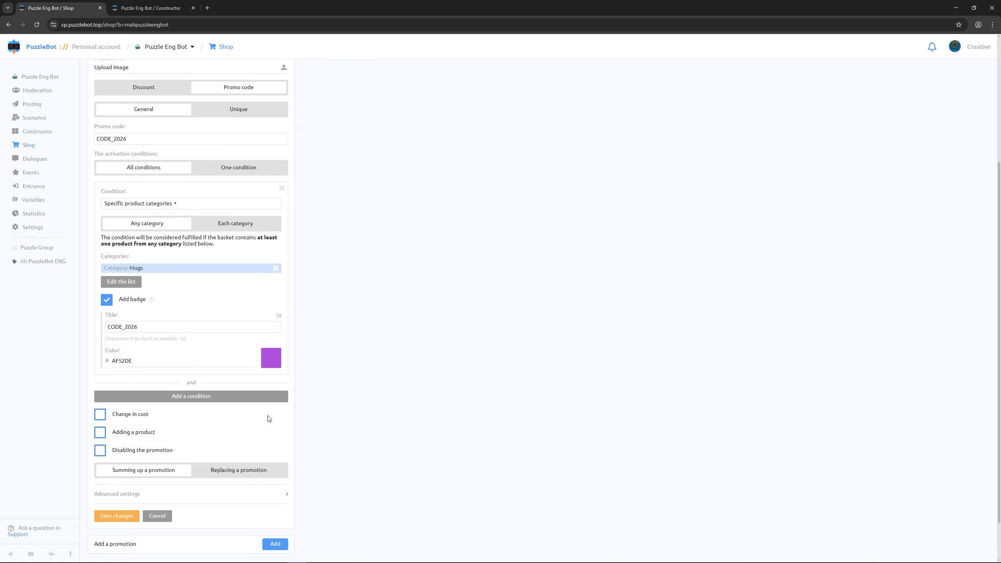
# - Lower the product amount by 15 percent, save Sale 2026 and close the Shop page
pyautogui.click(101, 413)
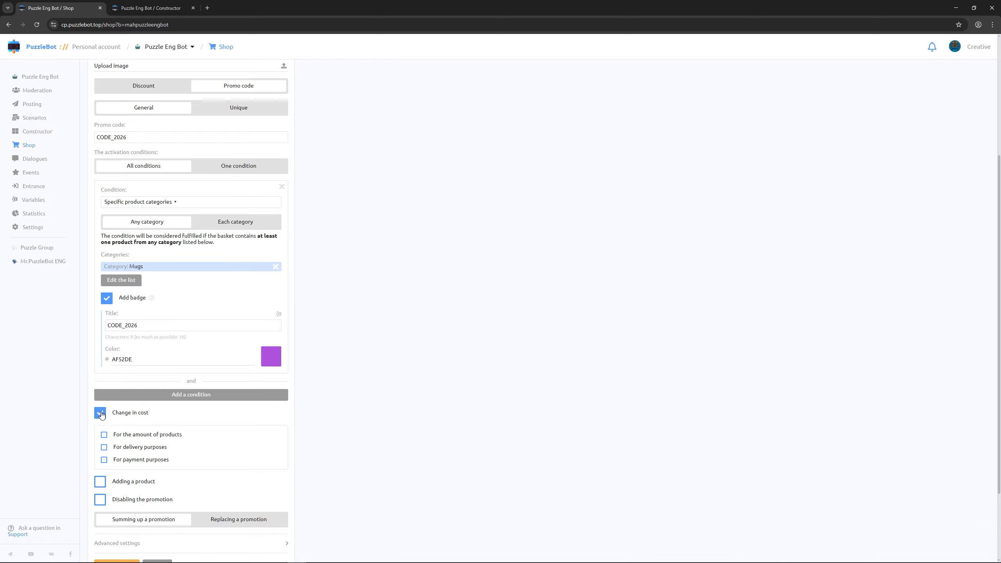
pyautogui.click(104, 434)
pyautogui.click(134, 492)
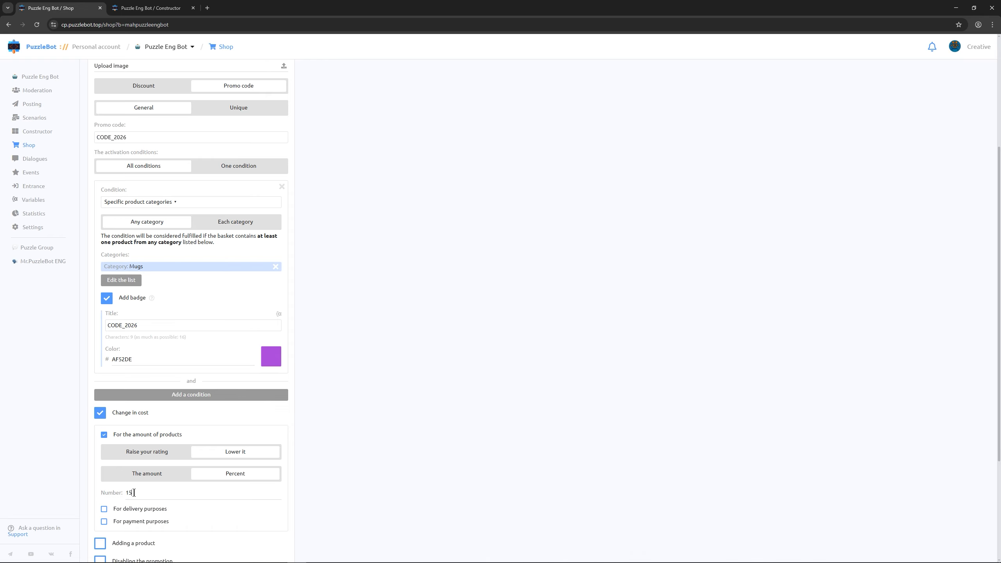
pyautogui.write('15')
pyautogui.scroll(-4, 136, 491)
pyautogui.click(115, 466)
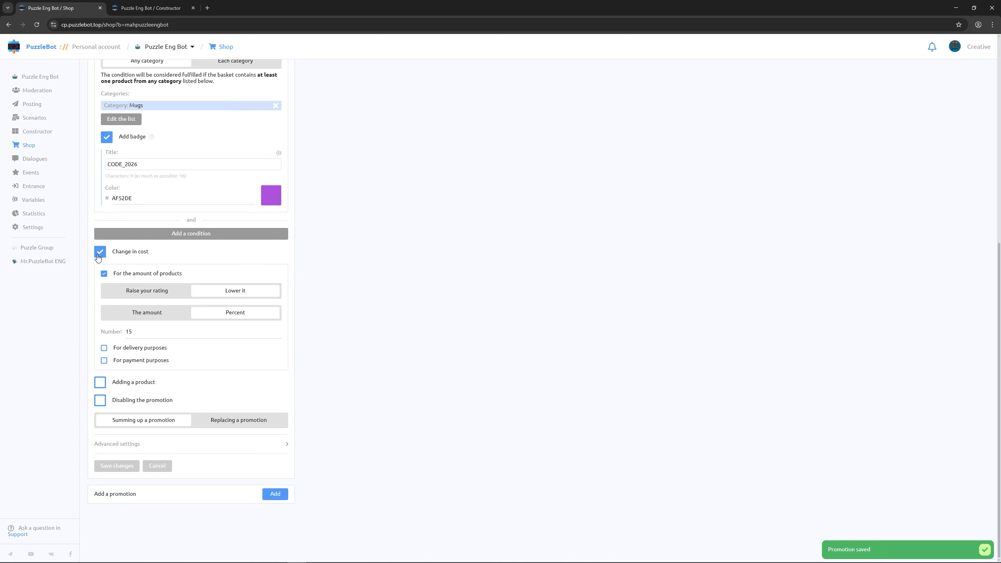
pyautogui.click(100, 7)
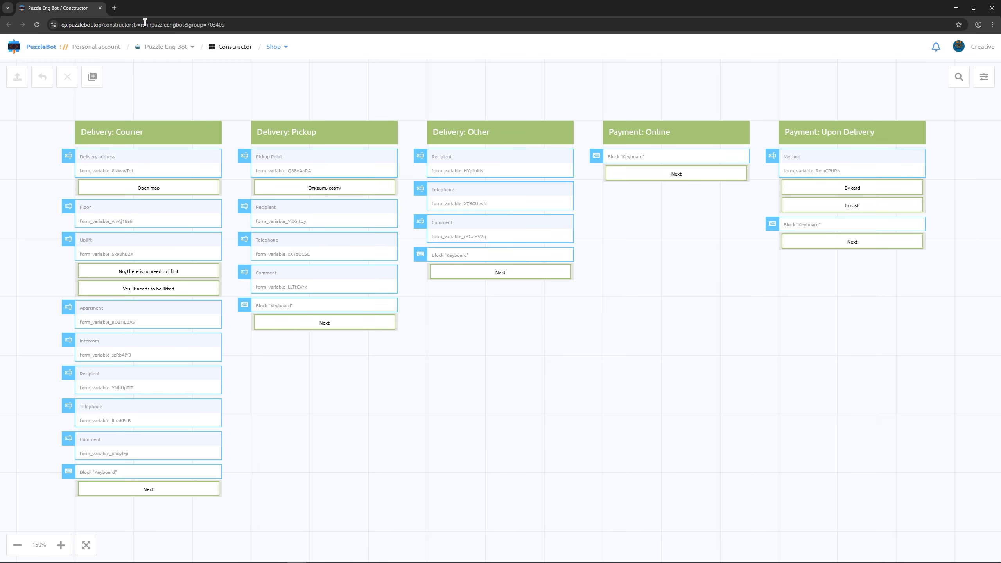
# - Switch to the Main group and add a mini-app block named Shop
pyautogui.click(276, 47)
pyautogui.click(277, 74)
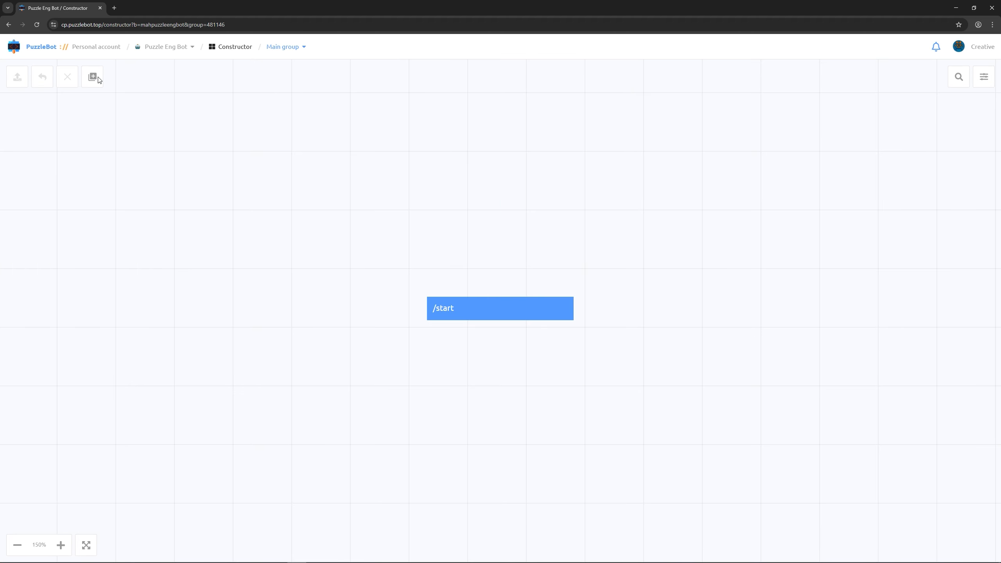
pyautogui.click(97, 78)
pyautogui.click(103, 155)
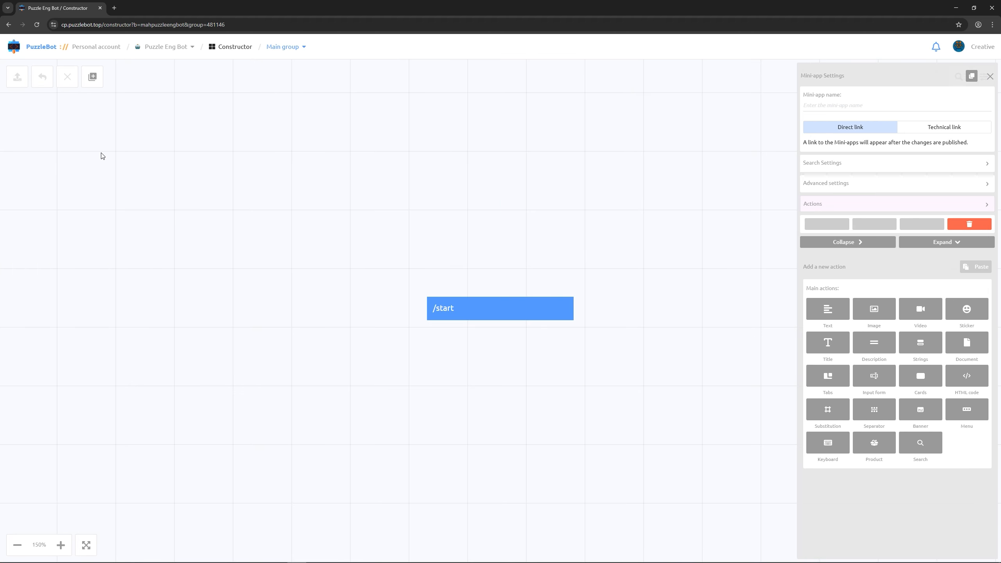
pyautogui.write('Shop')
# - Add a product block showing Mug Blacky and License key, one per row
pyautogui.click(873, 441)
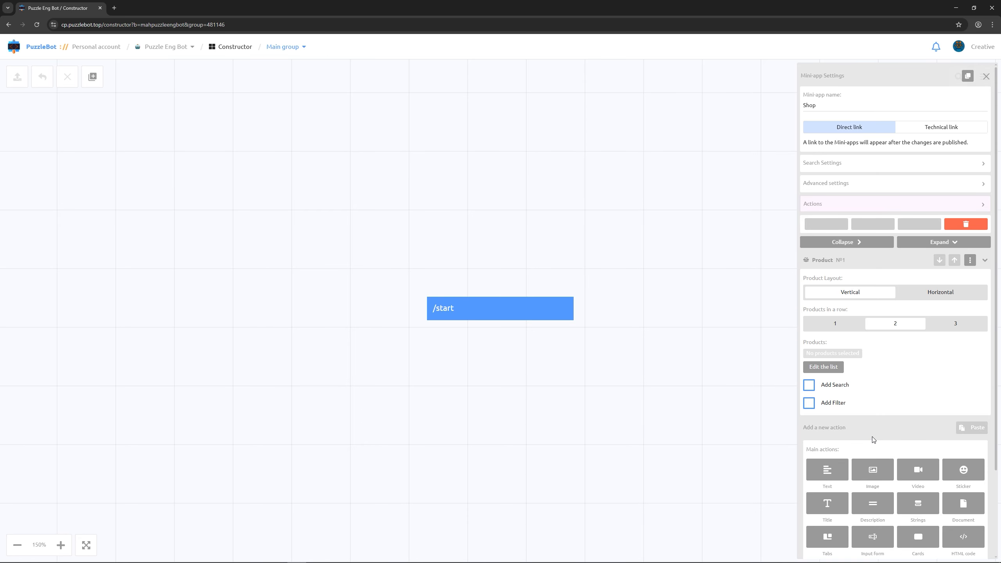
pyautogui.click(848, 326)
pyautogui.click(836, 369)
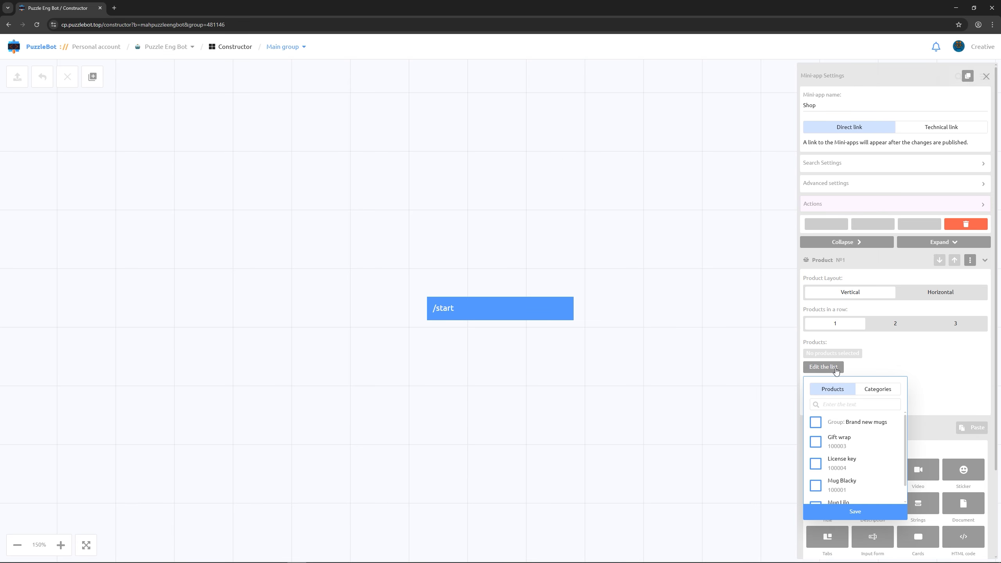
pyautogui.scroll(-1, 828, 451)
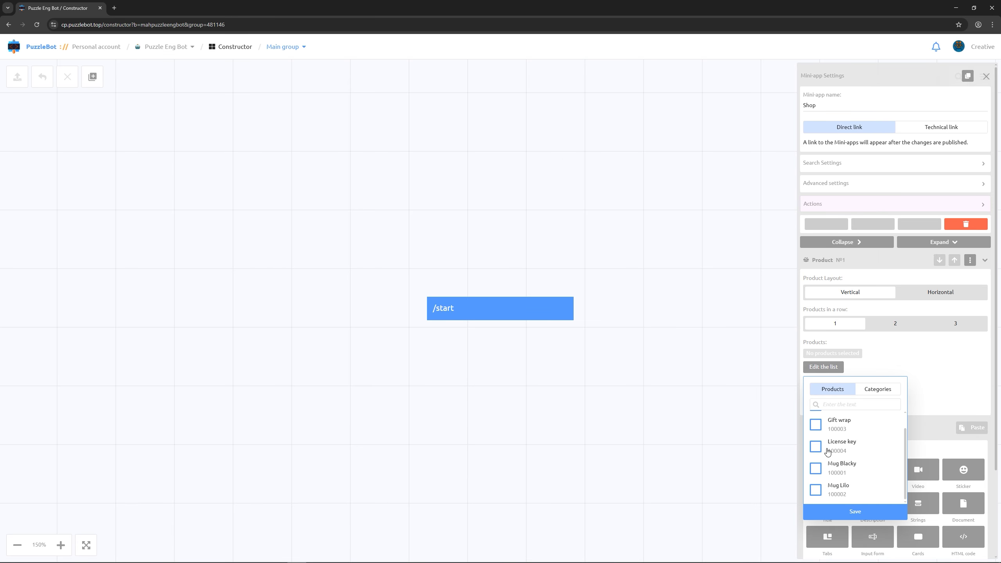
pyautogui.click(816, 468)
pyautogui.click(815, 447)
pyautogui.click(833, 509)
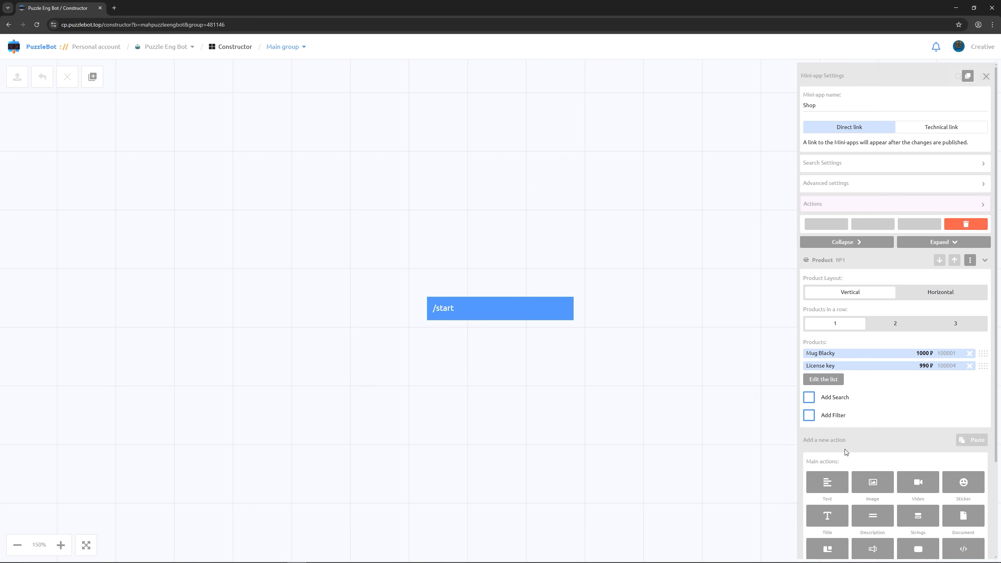
# - Enable filtering on the first product list and add an H2 title 'Favourite'
pyautogui.click(824, 418)
pyautogui.scroll(-3, 855, 421)
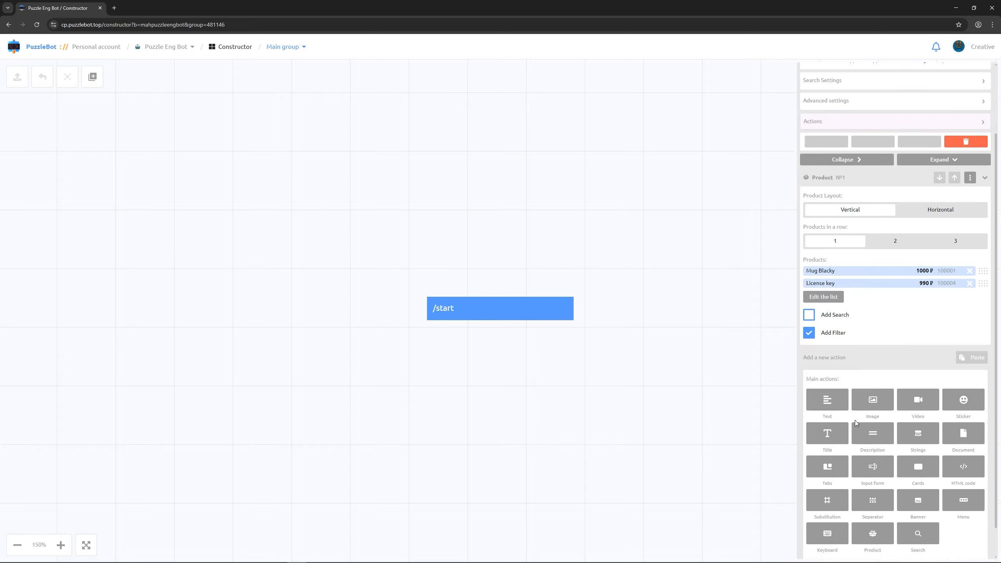
pyautogui.click(830, 405)
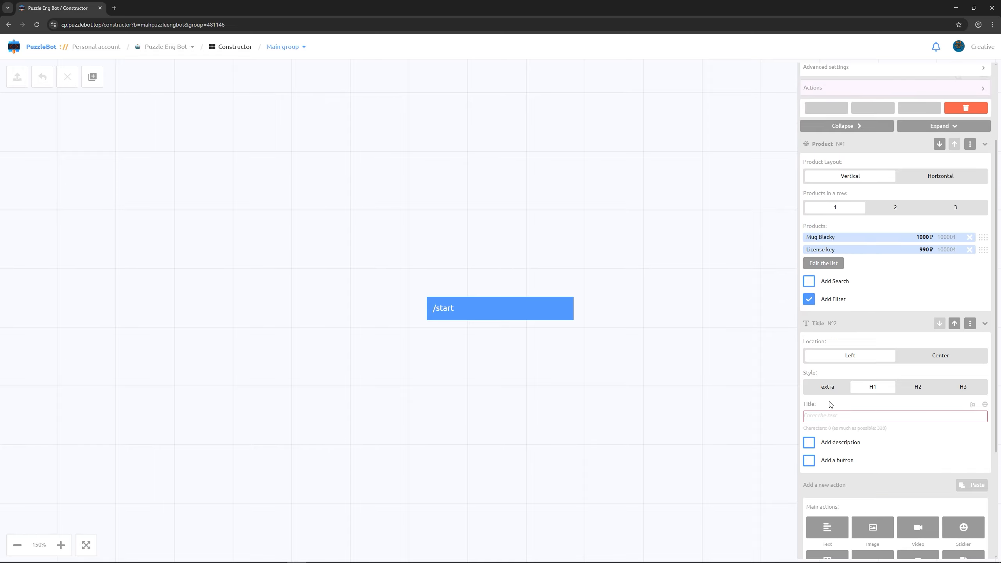
pyautogui.click(918, 388)
pyautogui.click(896, 415)
pyautogui.write('F')
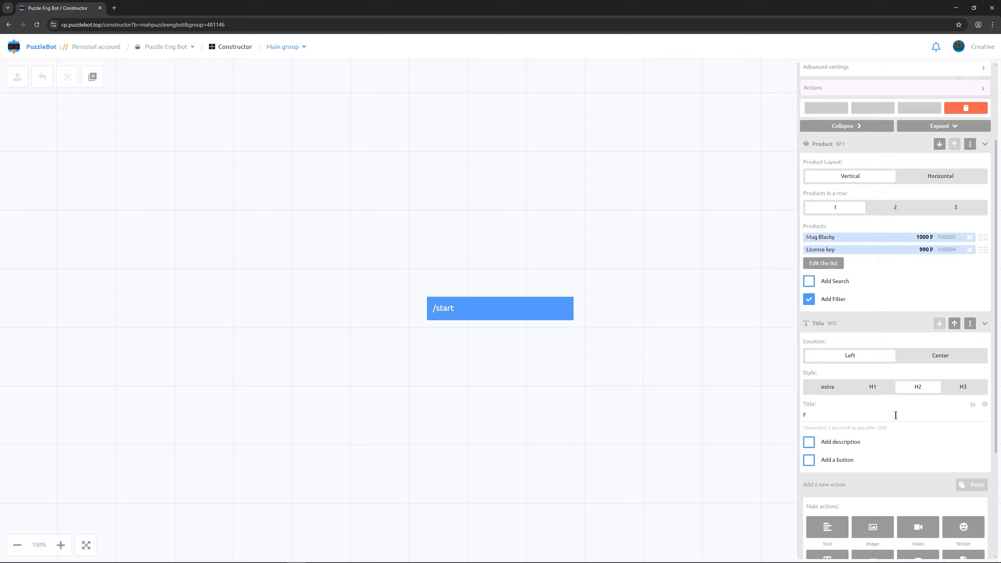
pyautogui.write('avourite')
pyautogui.scroll(-4, 899, 408)
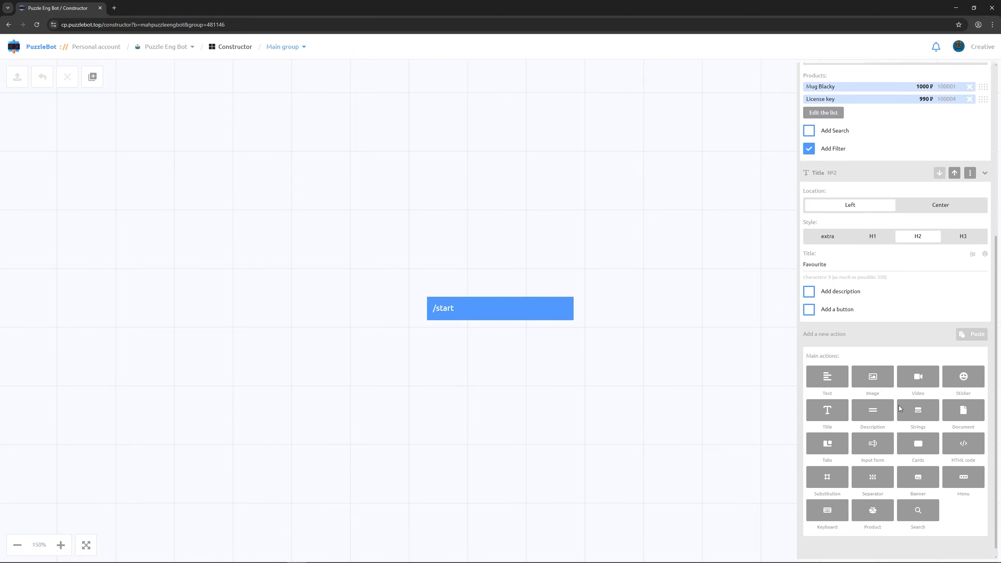
# - Add a second product block showing the Favorites category
pyautogui.click(869, 505)
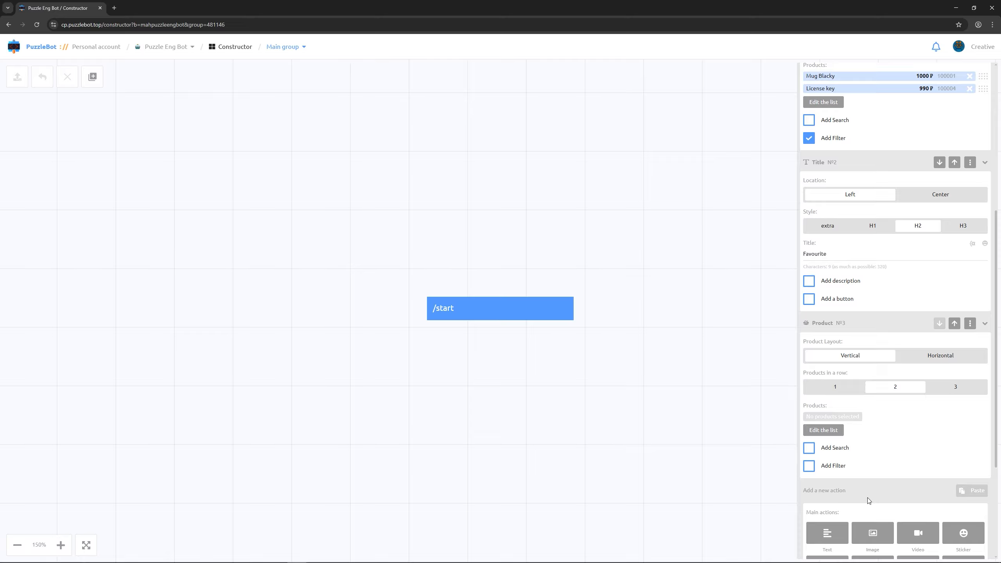
pyautogui.click(843, 433)
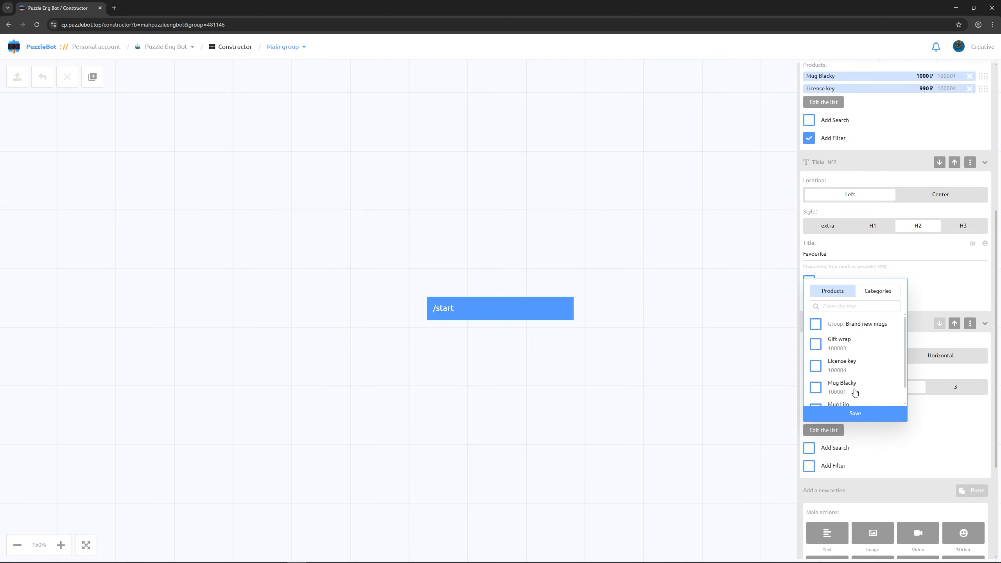
pyautogui.click(875, 299)
pyautogui.click(817, 323)
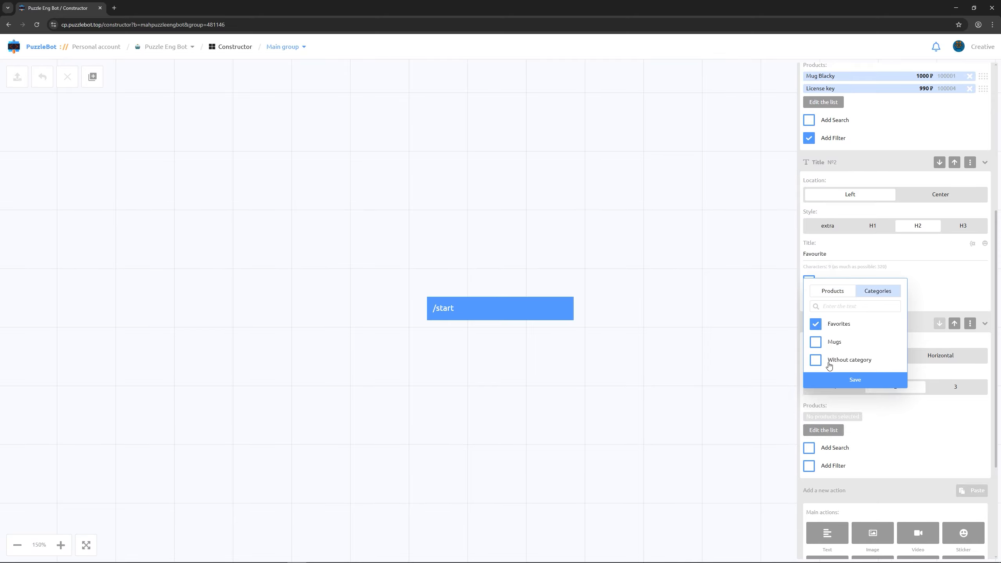
pyautogui.click(830, 378)
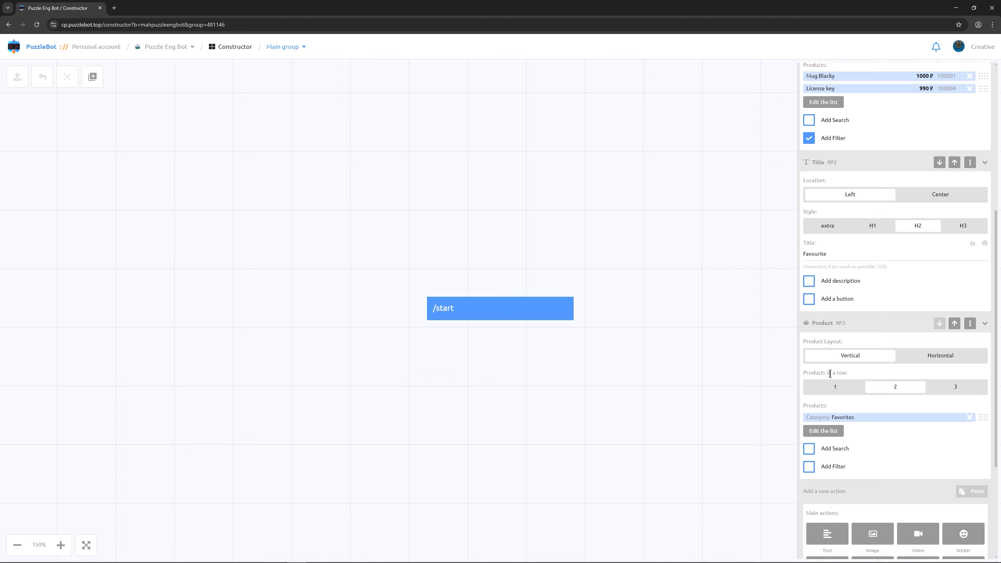
pyautogui.scroll(-4, 830, 373)
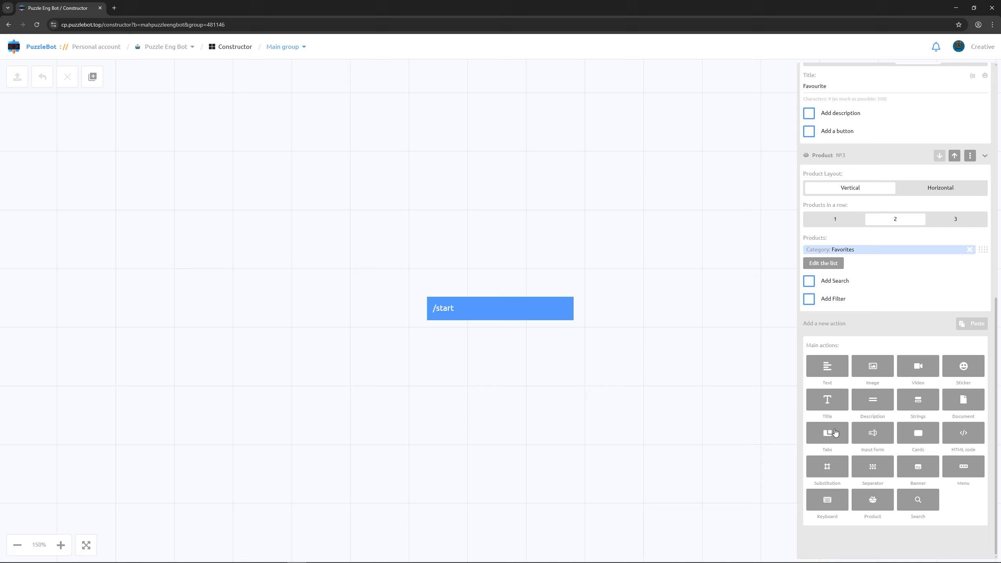
# - Add a usual keyboard block with a button named '-15% discount with promo CODE_2026'
pyautogui.click(836, 500)
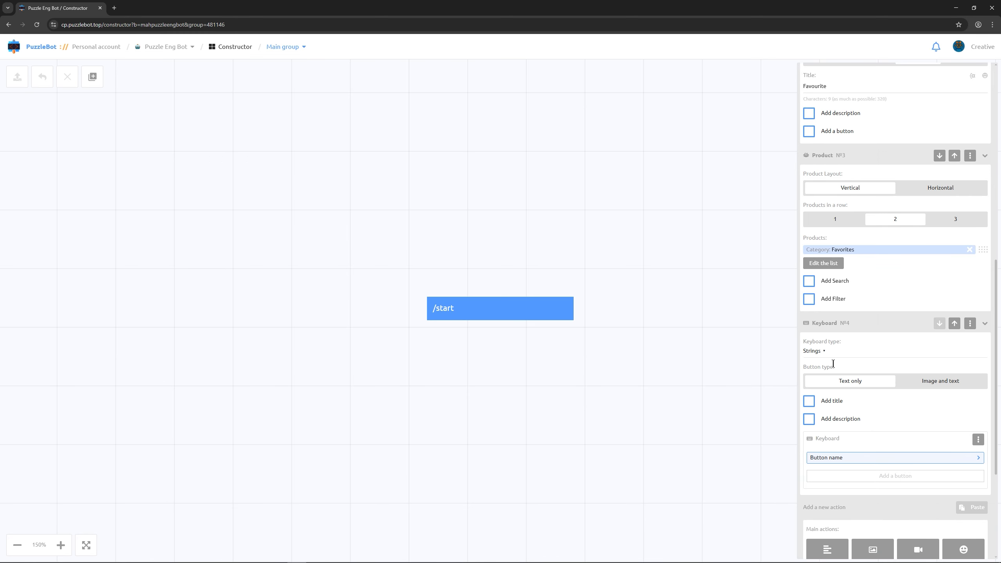
pyautogui.click(823, 352)
pyautogui.click(816, 394)
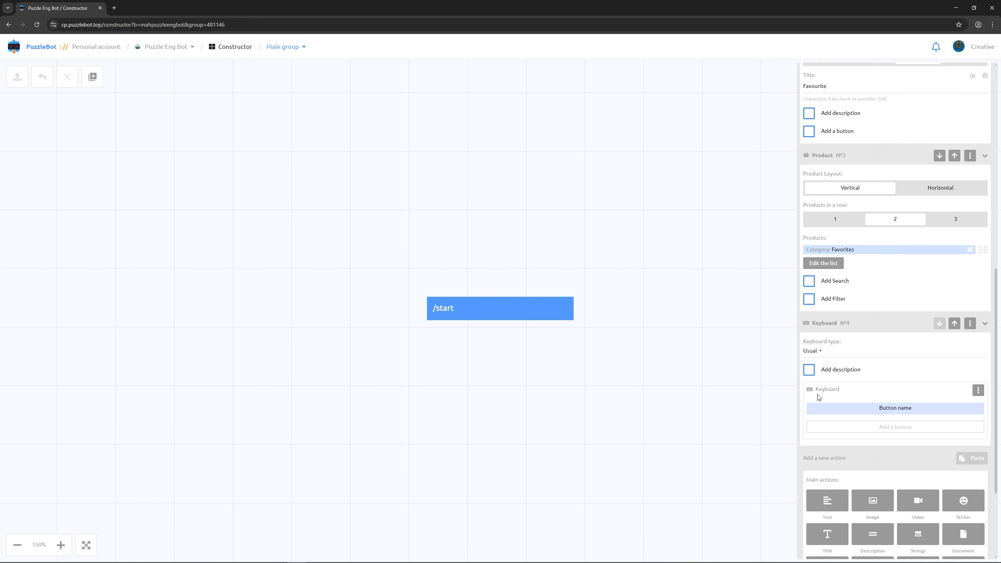
pyautogui.click(884, 410)
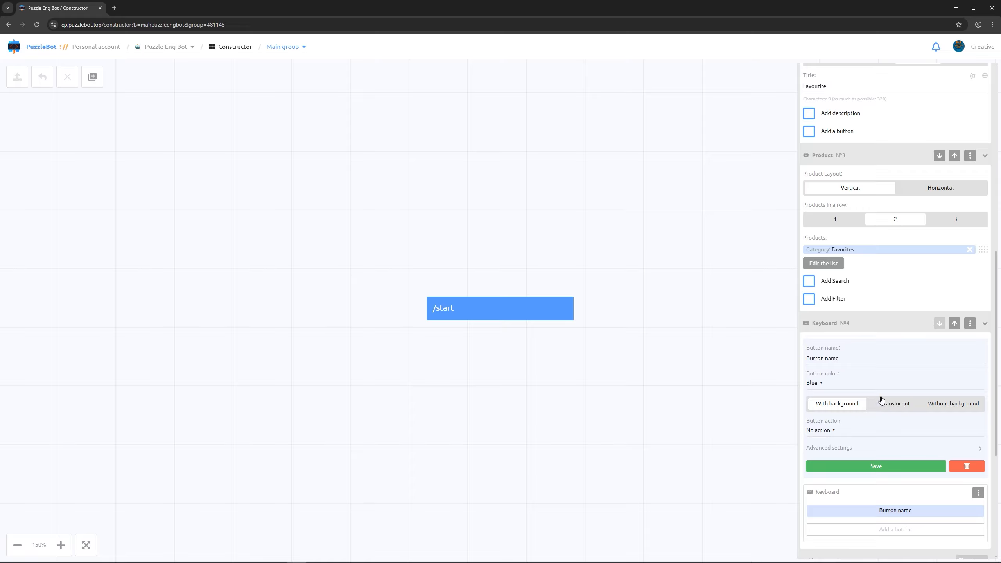
pyautogui.click(866, 359)
pyautogui.hotkey('ctrl', 'a')
pyautogui.write('-15% discount with promo CODE_2026')
# - Give the discount button a custom purple colour with a translucent background
pyautogui.click(820, 383)
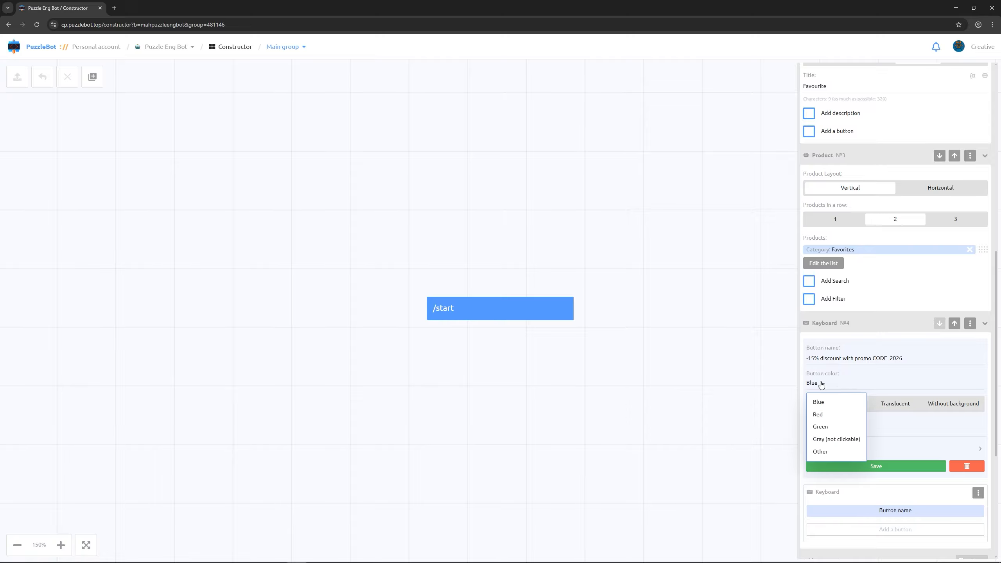
pyautogui.click(827, 457)
pyautogui.click(973, 408)
pyautogui.moveTo(948, 479); pyautogui.dragTo(938, 480)
pyautogui.click(886, 456)
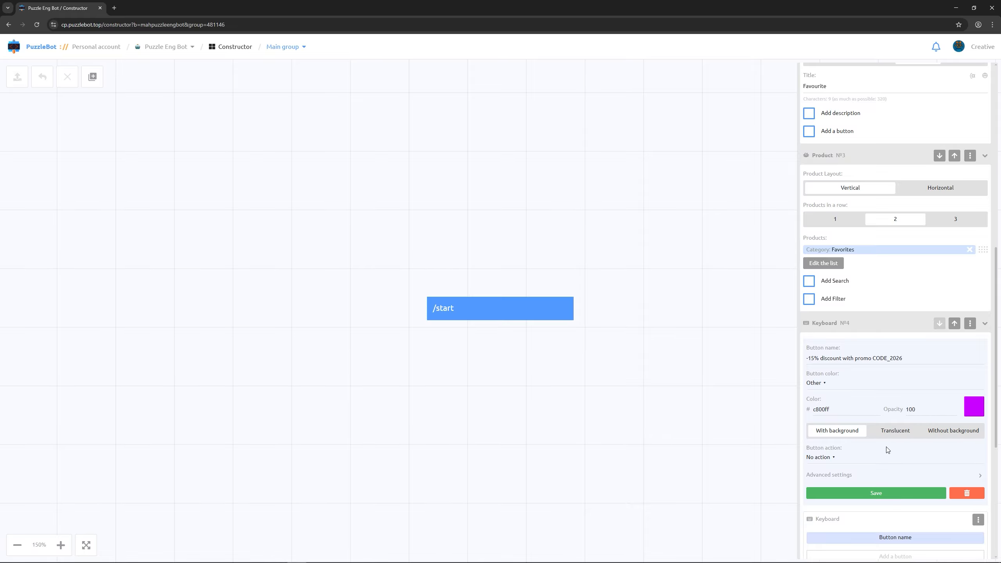
pyautogui.click(892, 431)
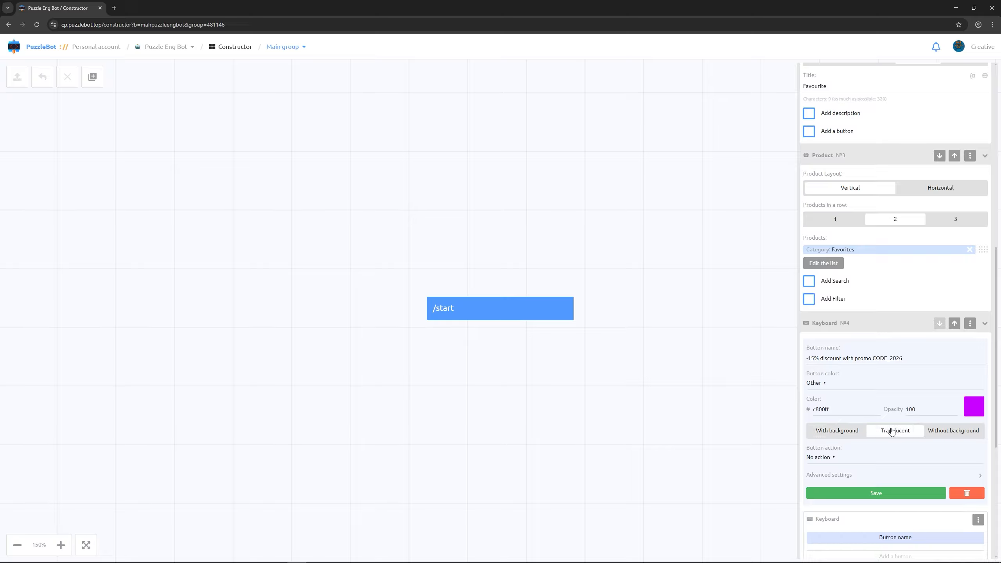
pyautogui.scroll(-2, 882, 422)
# - Make the discount button open the Mug Blacky product page and save it
pyautogui.click(834, 378)
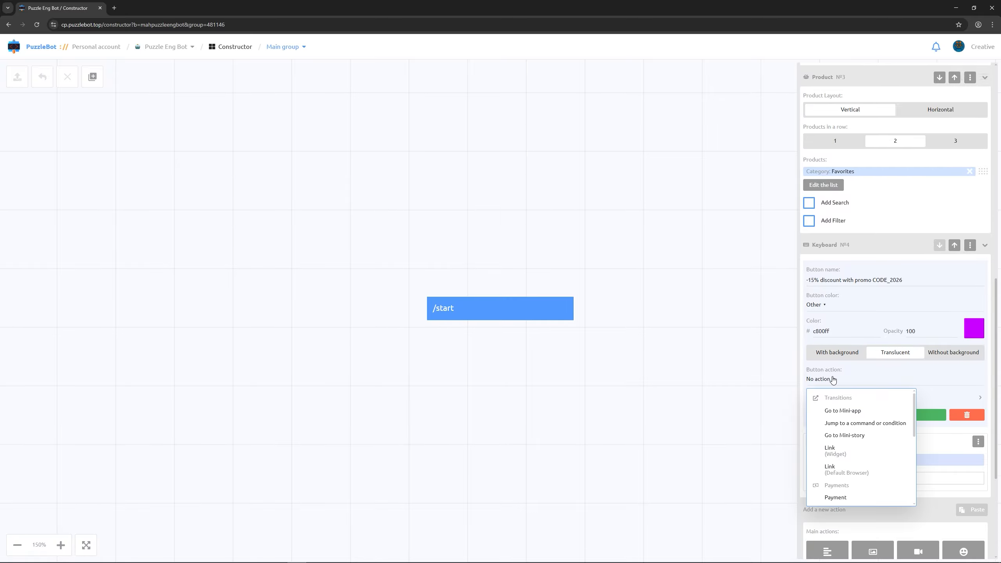
pyautogui.scroll(-3, 843, 417)
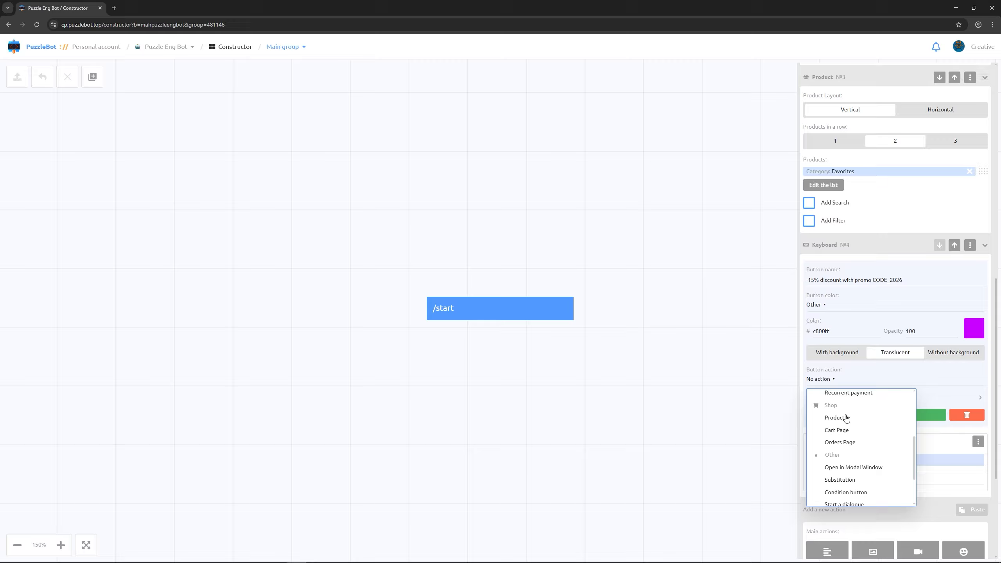
pyautogui.click(835, 418)
pyautogui.click(846, 426)
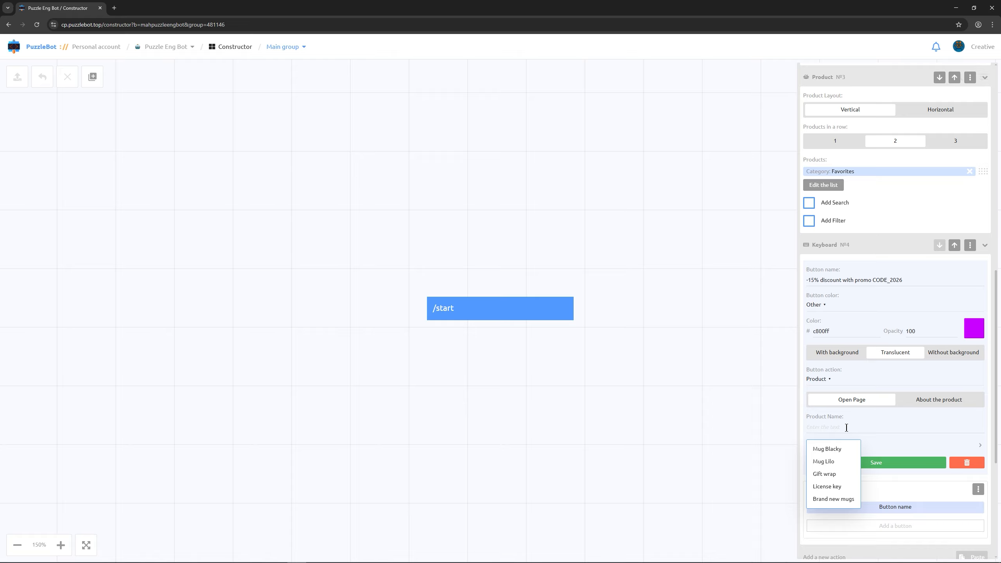
pyautogui.click(841, 448)
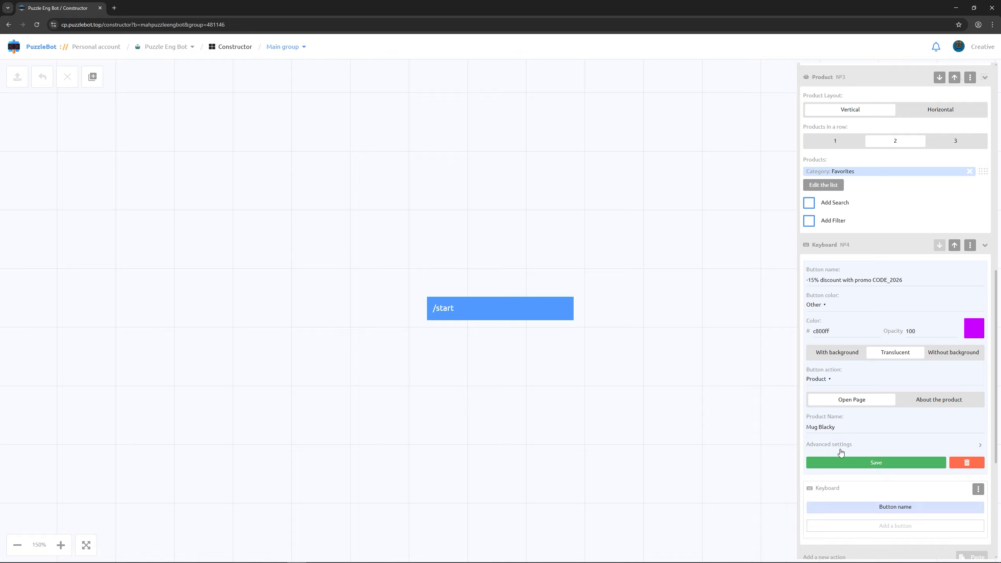
pyautogui.click(840, 461)
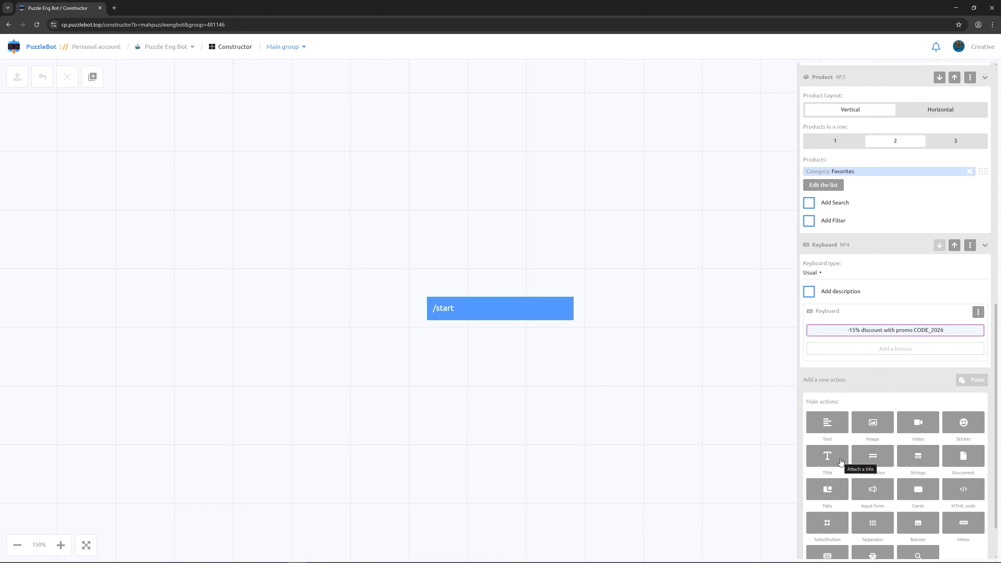
# - Add a Menu block whose first button, Cart with the shopcart.svg icon, opens the Cart Page
pyautogui.click(964, 520)
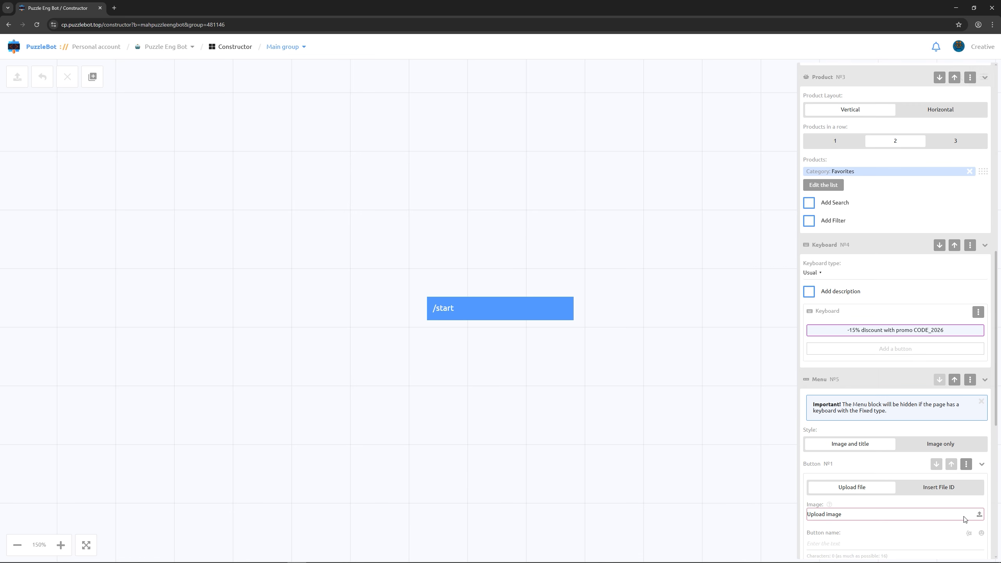
pyautogui.scroll(-2, 961, 513)
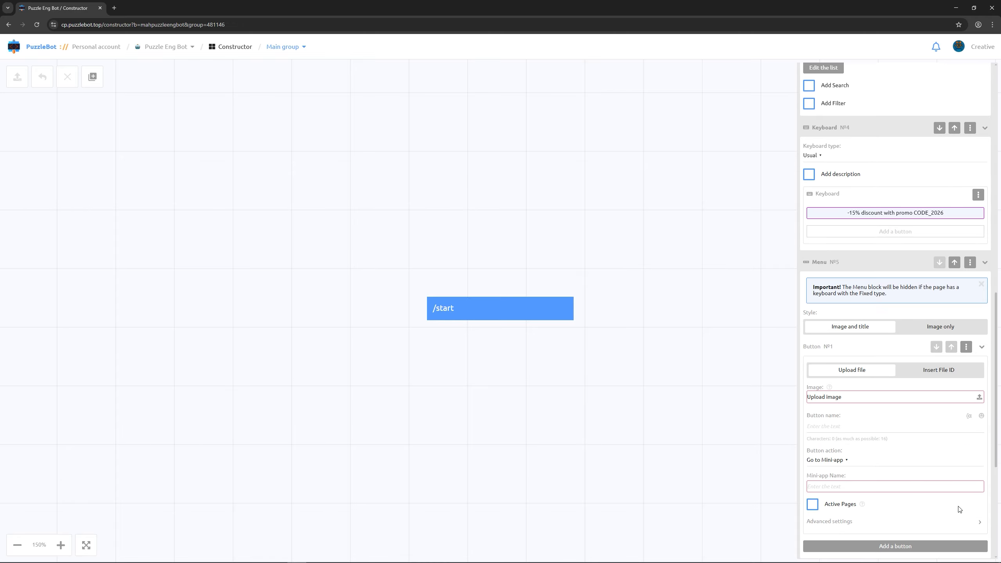
pyautogui.click(979, 397)
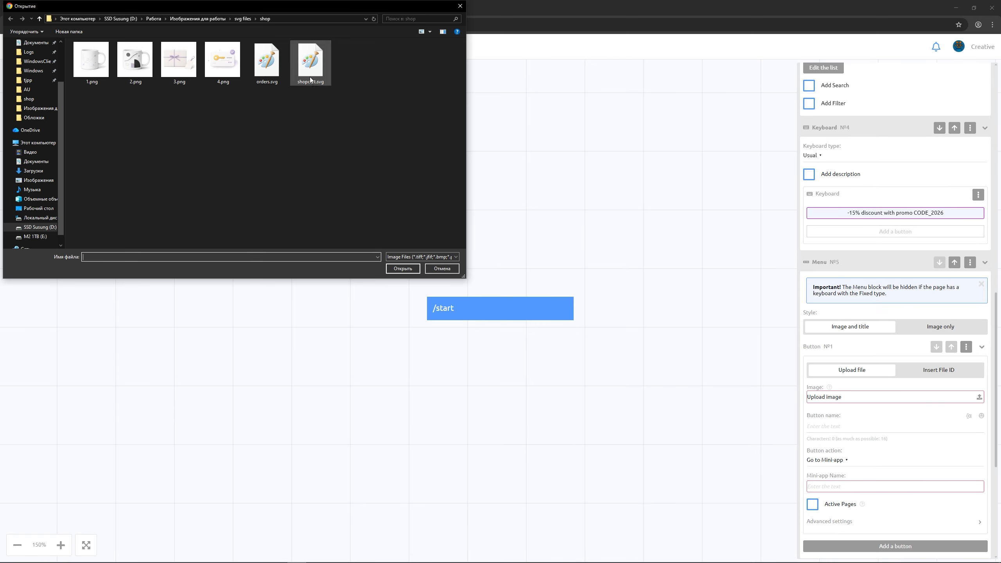
pyautogui.click(310, 80)
pyautogui.click(401, 269)
pyautogui.click(839, 428)
pyautogui.write('Cart')
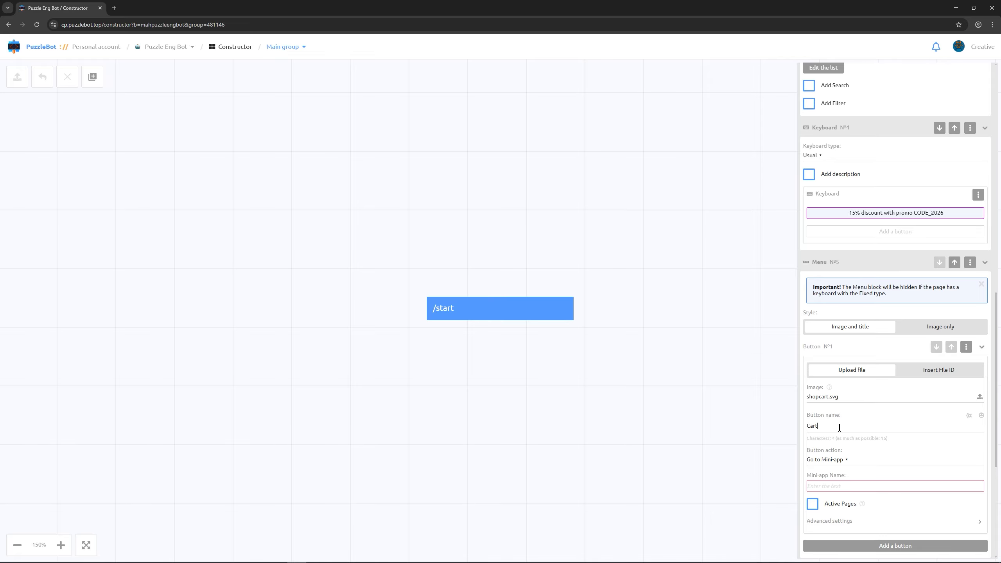
pyautogui.click(830, 459)
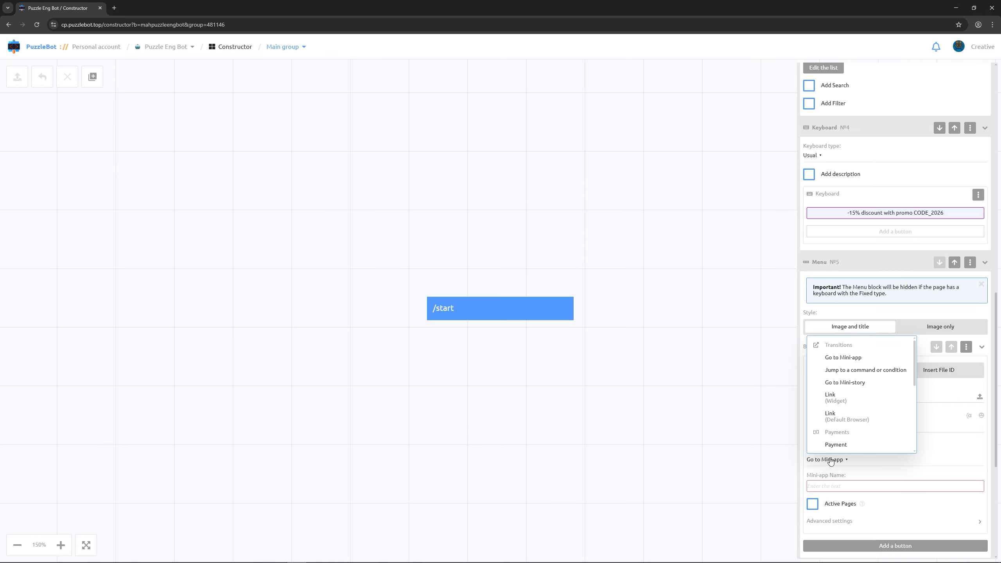
pyautogui.scroll(-4, 834, 426)
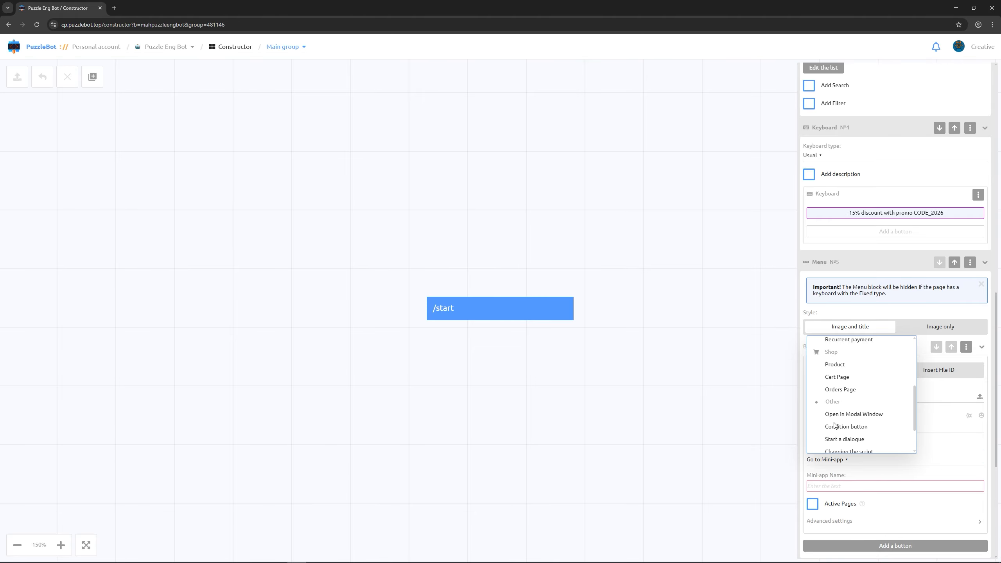
pyautogui.click(842, 376)
# - Add a second menu button, Orders with the orders.svg icon, opening the Orders Page
pyautogui.scroll(-3, 849, 405)
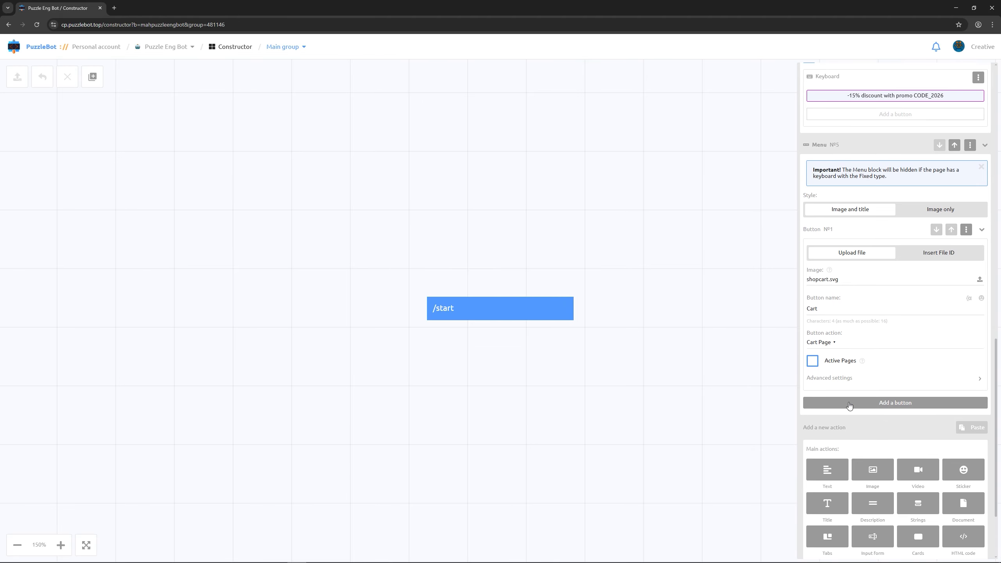
pyautogui.click(849, 403)
pyautogui.click(979, 453)
pyautogui.click(274, 68)
pyautogui.doubleClick(274, 69)
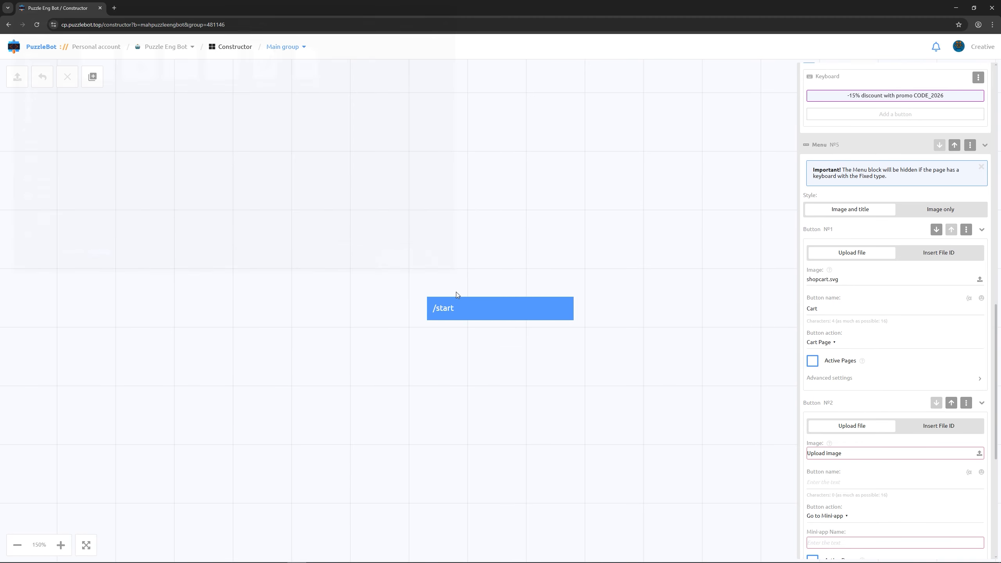
pyautogui.scroll(-4, 906, 394)
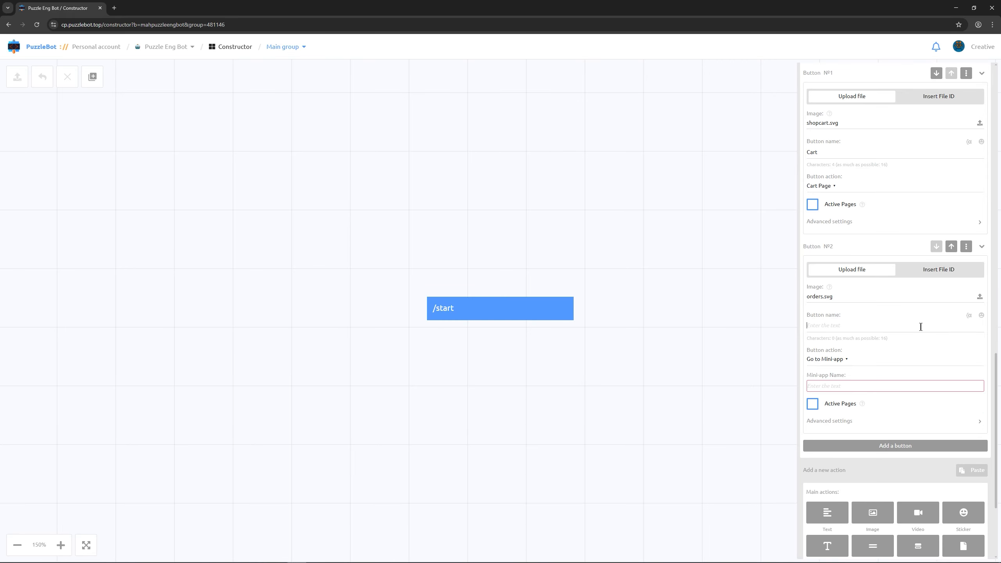
pyautogui.write('Orders')
pyautogui.click(834, 360)
pyautogui.scroll(-3, 845, 398)
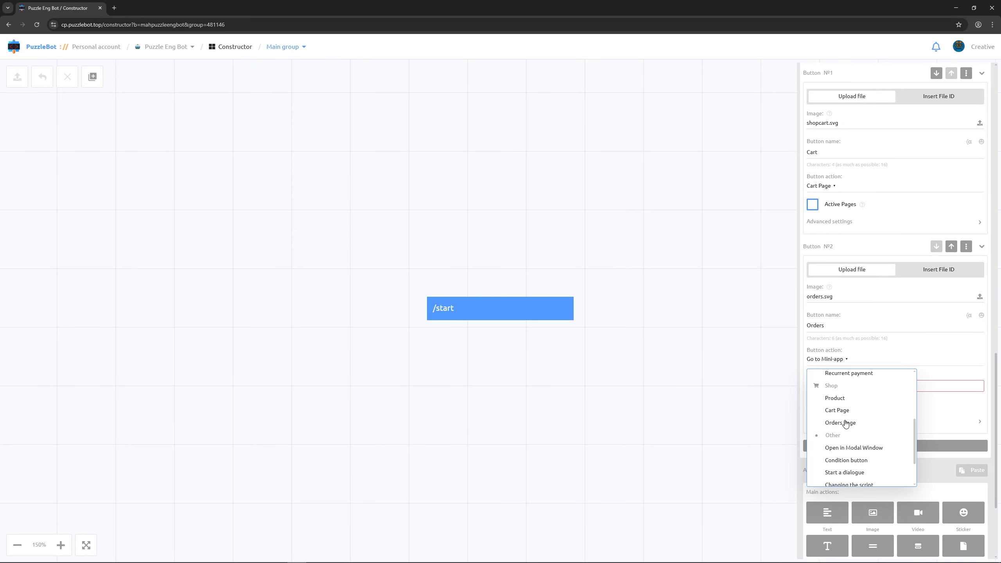
pyautogui.click(845, 423)
# - Add a Text action to /start reading 'Welcome to our new shop!'
pyautogui.click(704, 364)
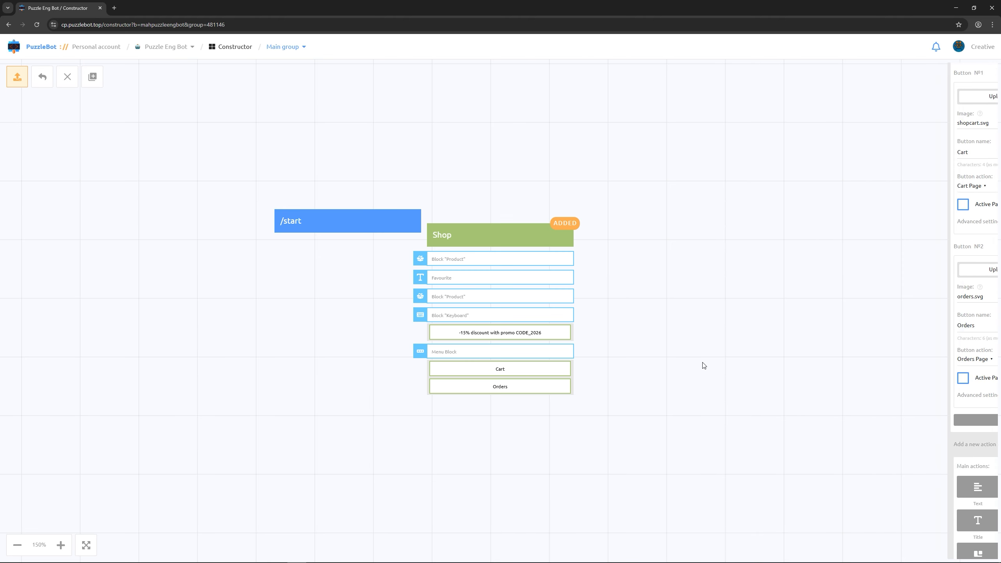
pyautogui.click(314, 221)
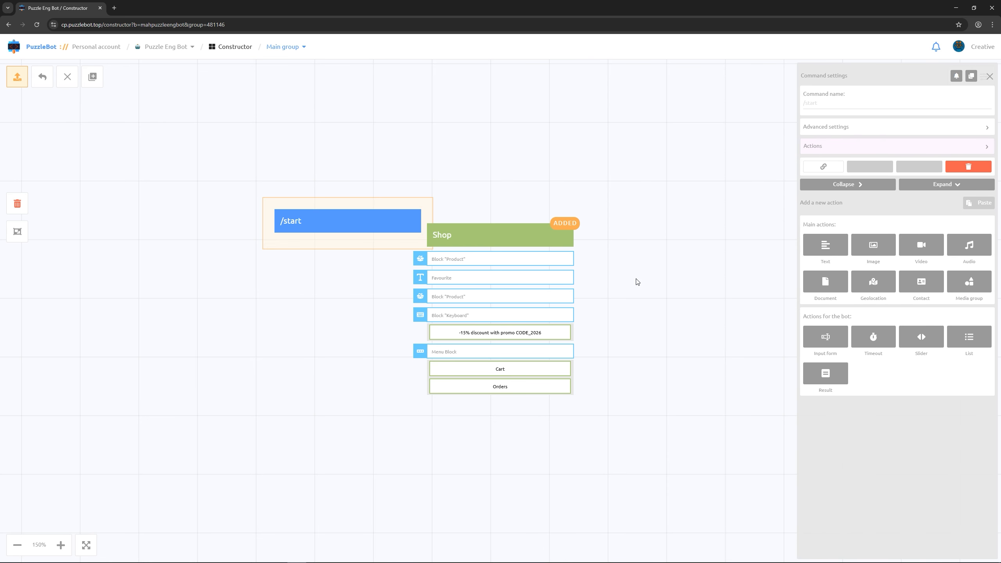
pyautogui.click(837, 251)
pyautogui.write('Welcome to our n')
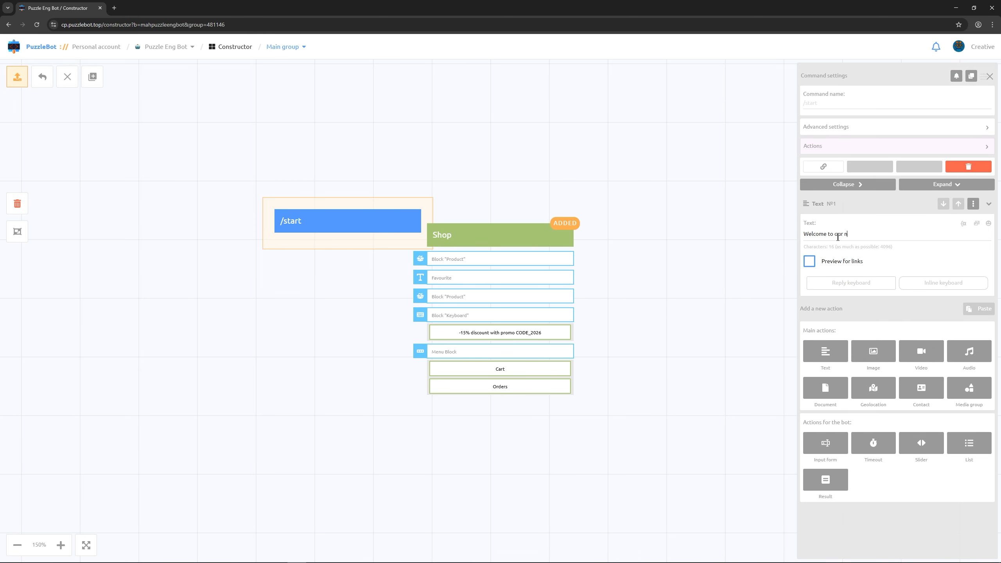
pyautogui.write('ew shop!')
# - Add a 'Let's gooo' inline button opening the Shop mini-app, then apply all changes
pyautogui.click(936, 288)
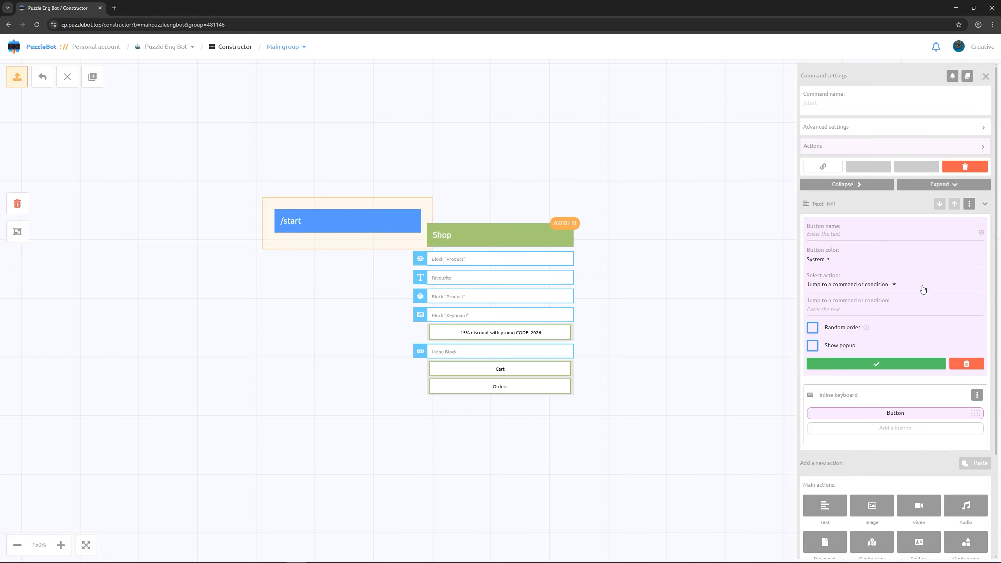
pyautogui.click(860, 235)
pyautogui.write("Let's gooo")
pyautogui.click(858, 285)
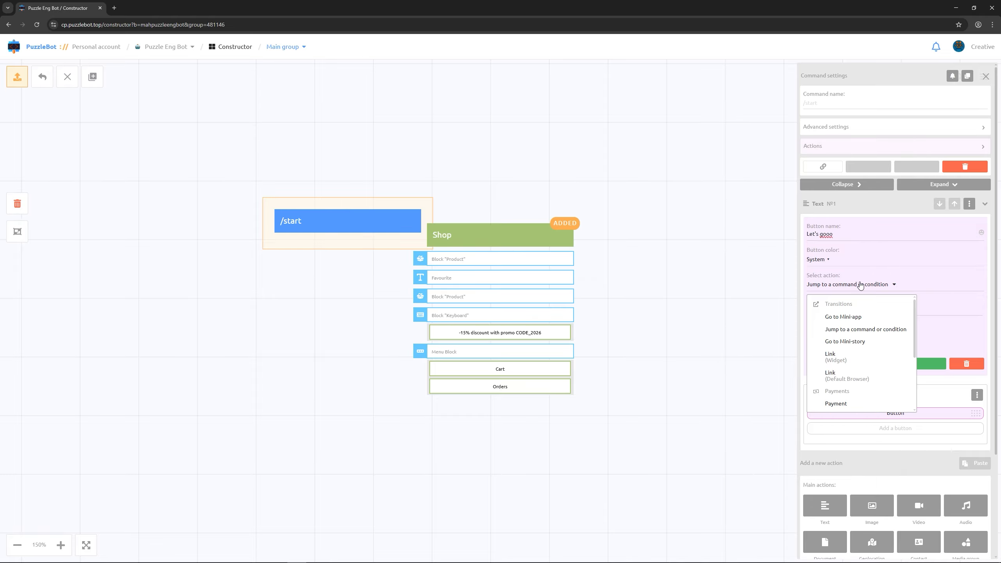
pyautogui.click(854, 314)
pyautogui.write('s')
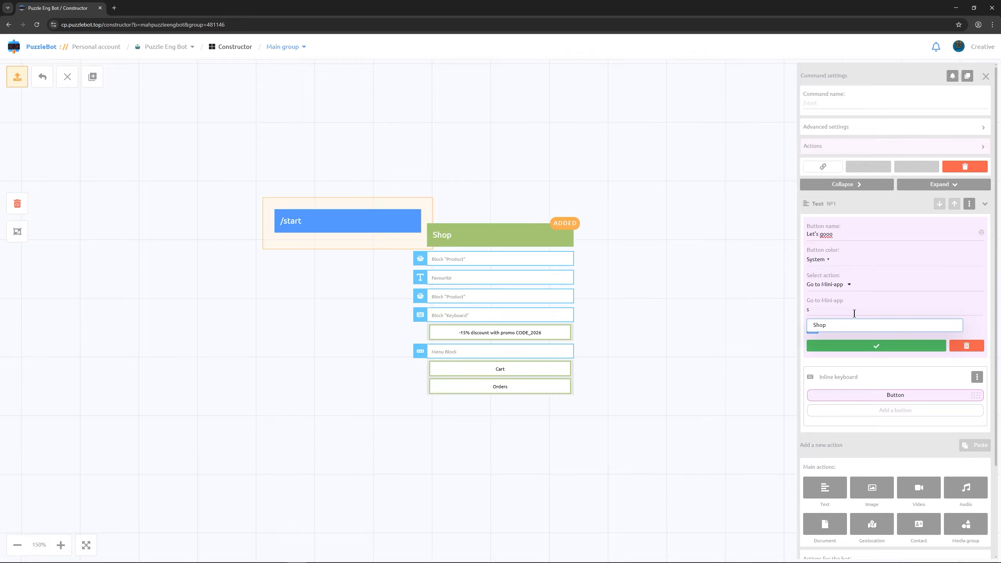
pyautogui.click(851, 326)
pyautogui.click(848, 346)
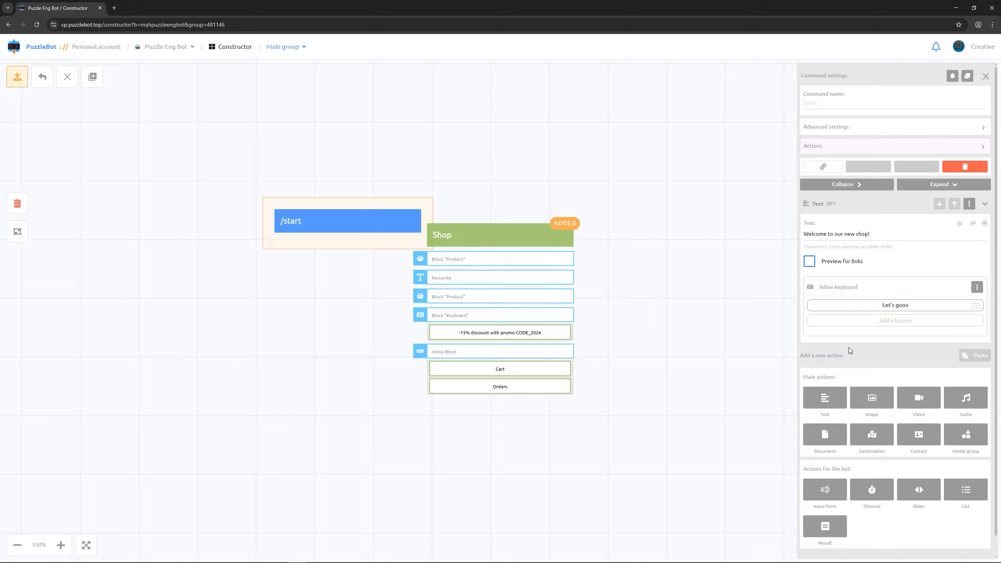
pyautogui.click(692, 304)
pyautogui.click(19, 79)
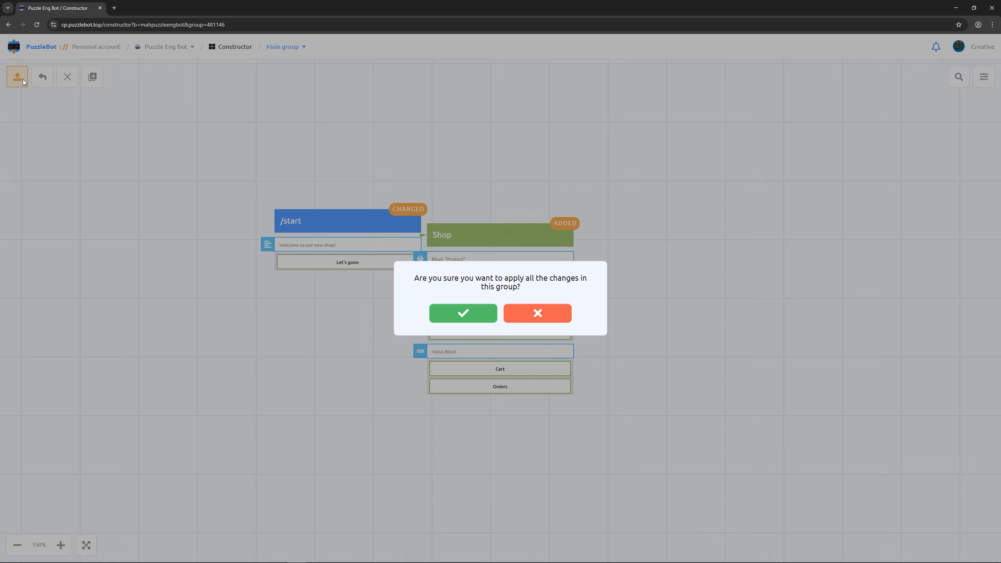
pyautogui.click(446, 314)
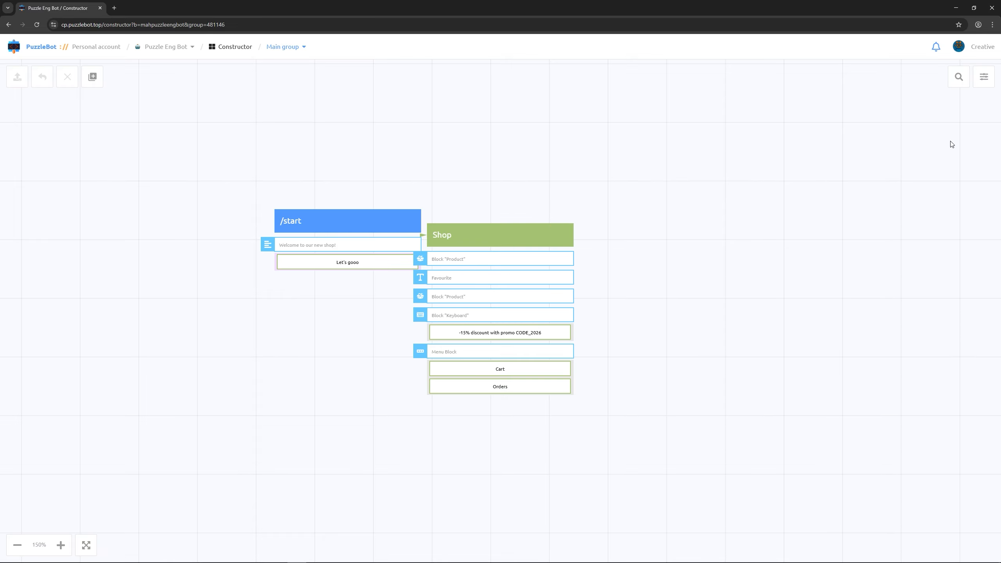
# - Start the bot in Telegram, open the shop mini-app and filter by weight 300
pyautogui.click(955, 8)
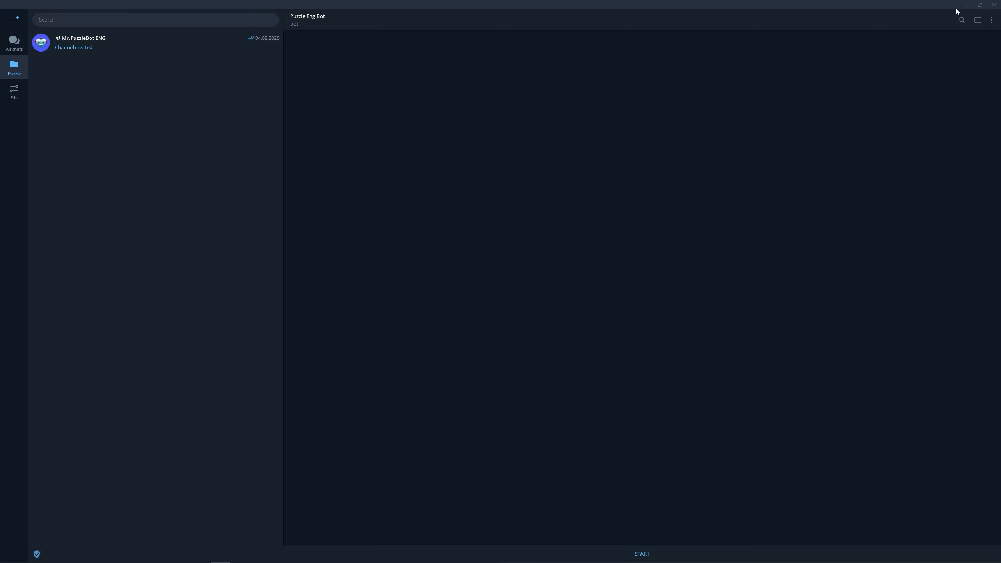
pyautogui.click(643, 553)
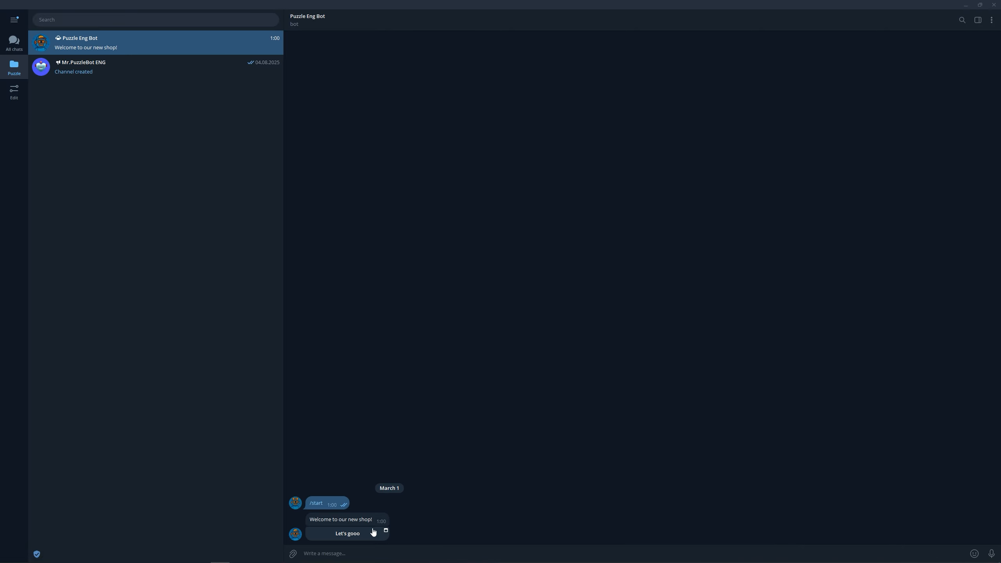
pyautogui.click(372, 532)
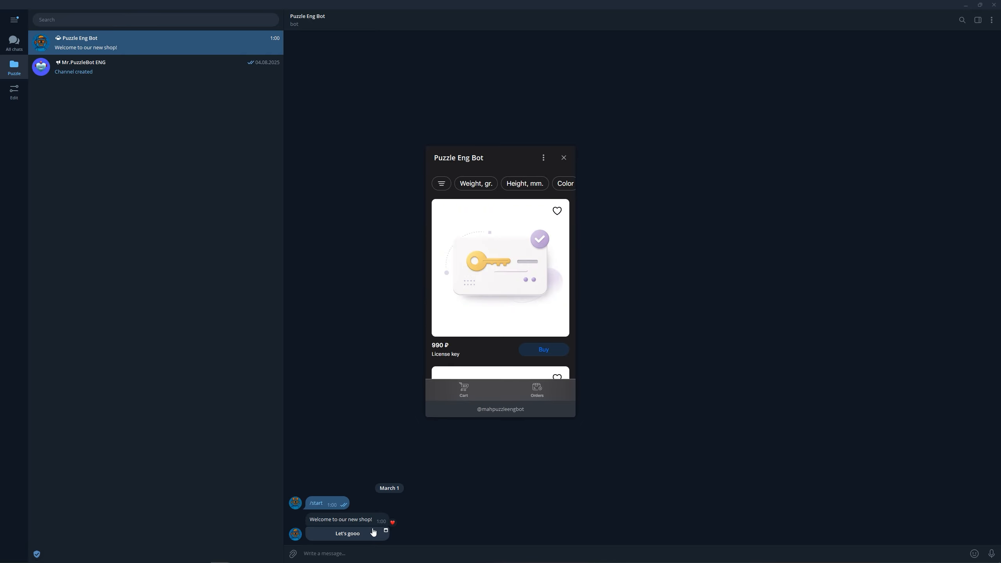
pyautogui.click(475, 184)
pyautogui.click(466, 355)
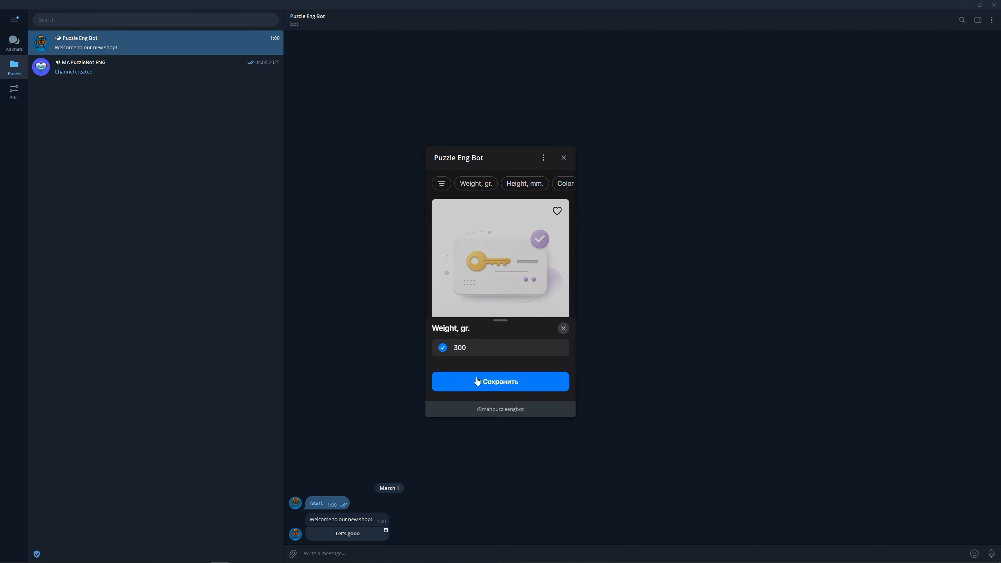
pyautogui.click(477, 379)
pyautogui.scroll(-3, 485, 370)
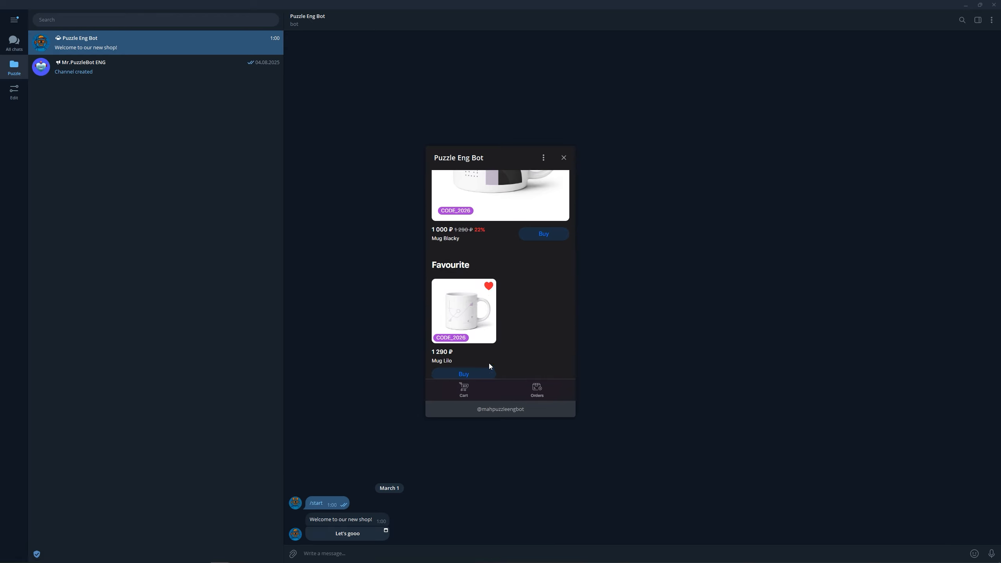
pyautogui.scroll(3, 488, 363)
# - Add the License key to the cart
pyautogui.click(477, 183)
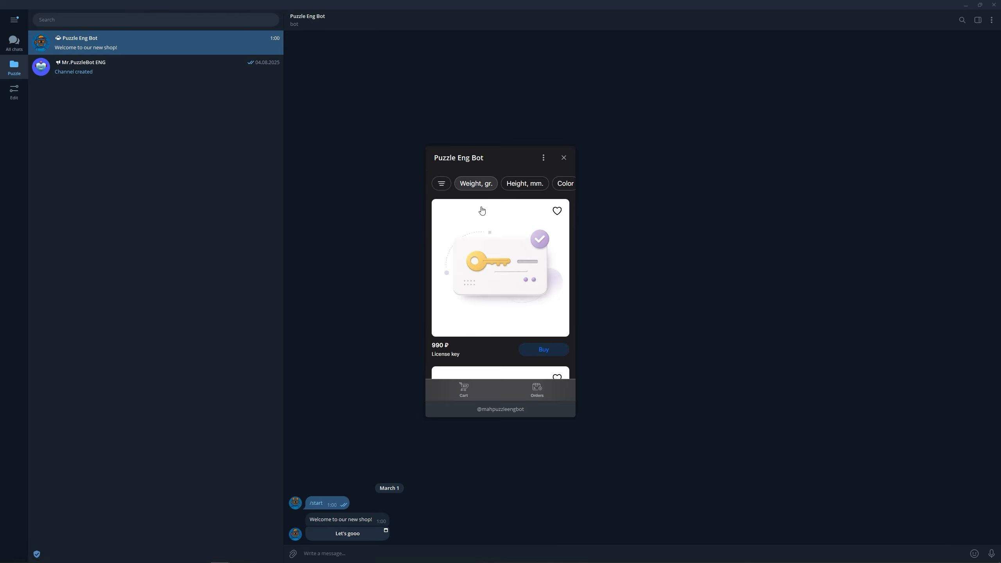
pyautogui.click(509, 269)
pyautogui.scroll(-1, 509, 268)
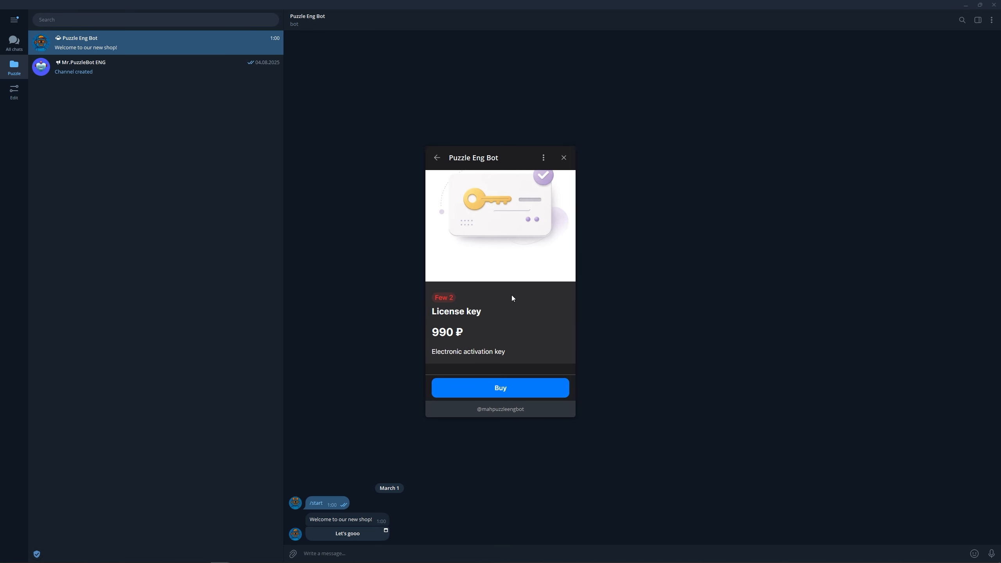
pyautogui.click(500, 388)
# - Add the Black Mug Blacky to the cart and open the three-item cart
pyautogui.click(437, 158)
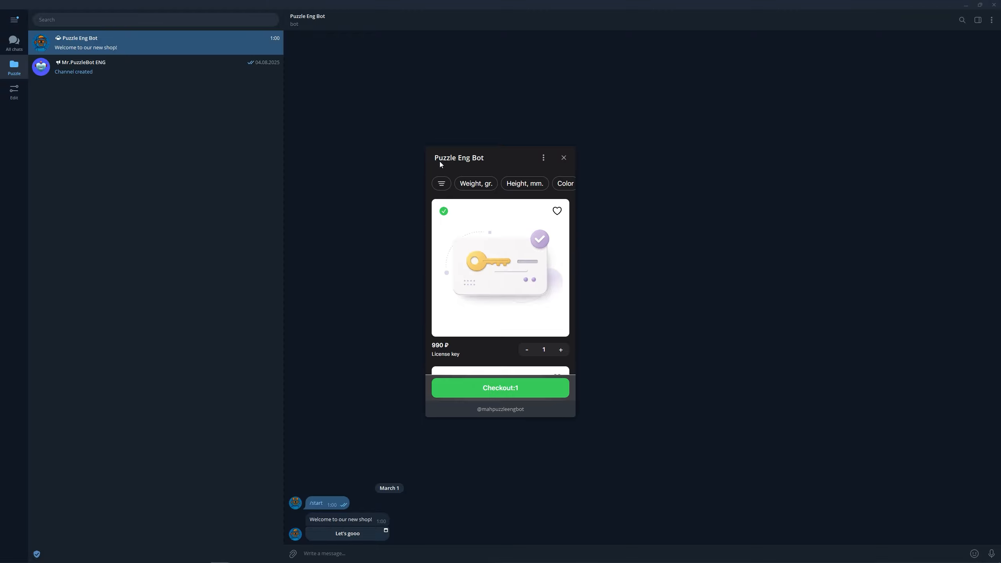
pyautogui.scroll(-3, 451, 234)
pyautogui.scroll(-5, 451, 237)
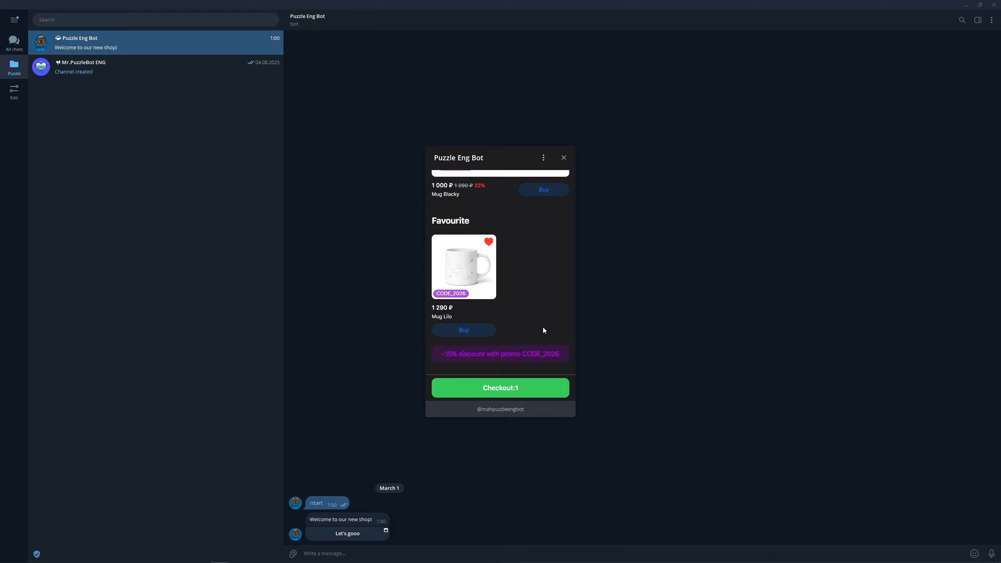
pyautogui.click(539, 354)
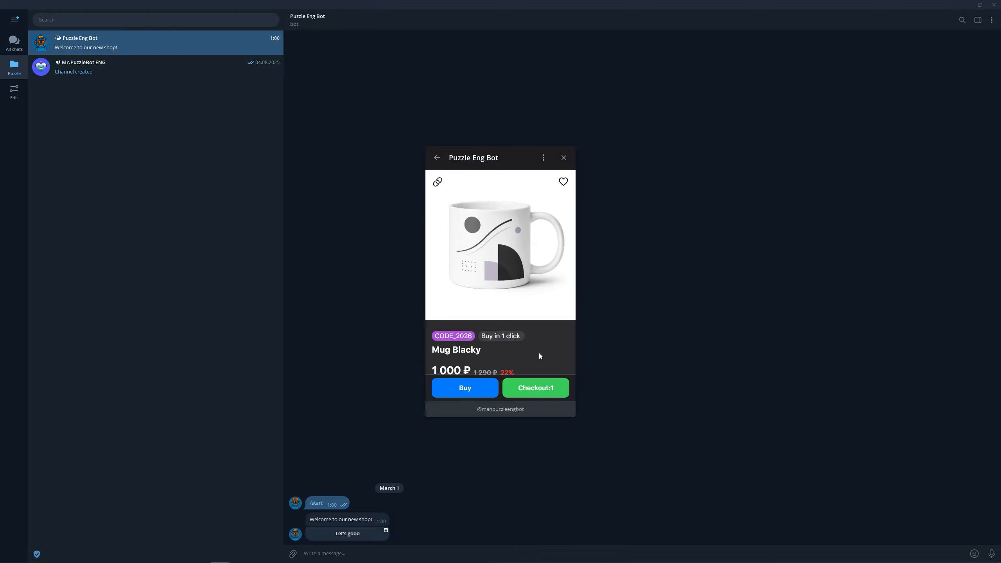
pyautogui.scroll(-3, 539, 354)
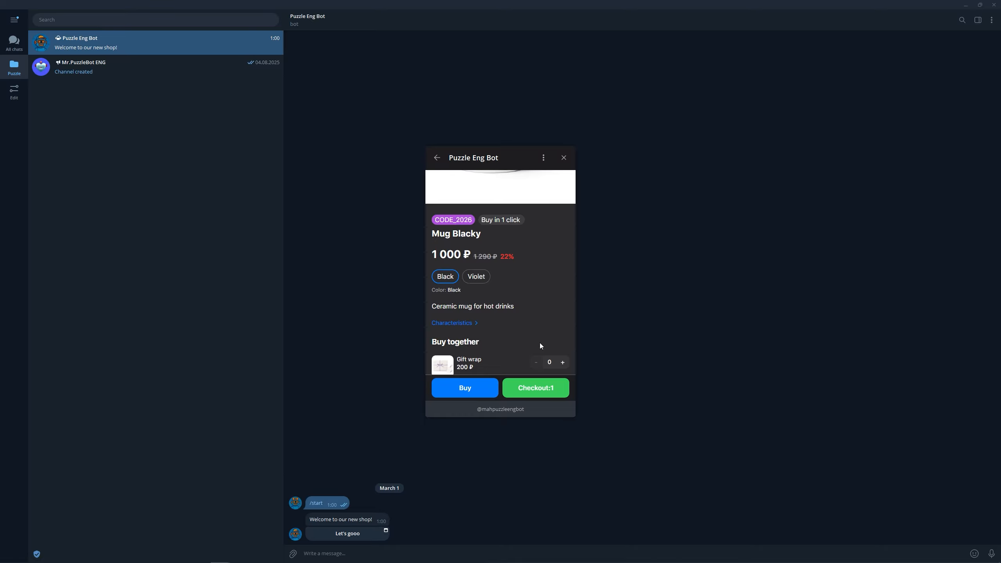
pyautogui.click(477, 278)
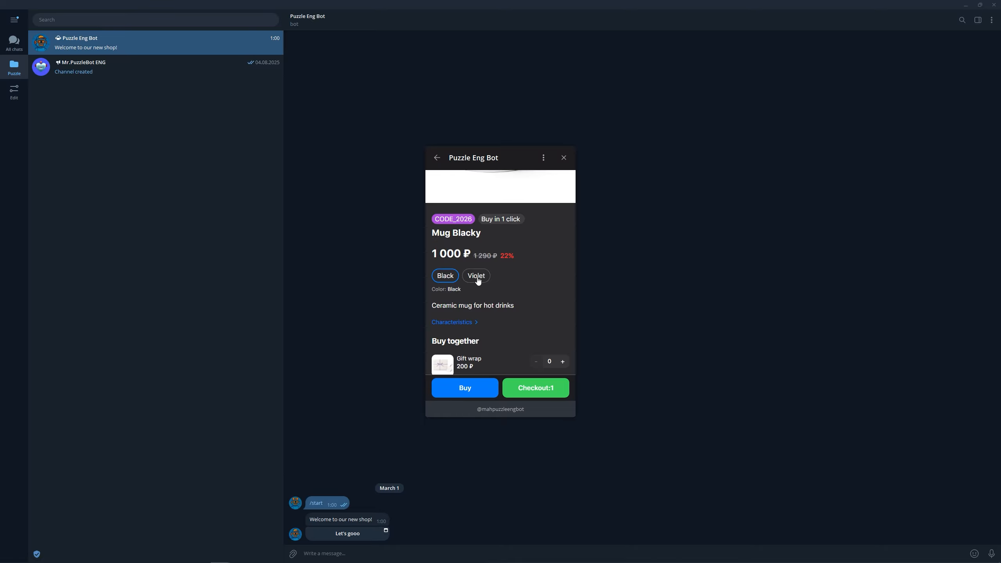
pyautogui.click(452, 276)
pyautogui.scroll(-2, 453, 277)
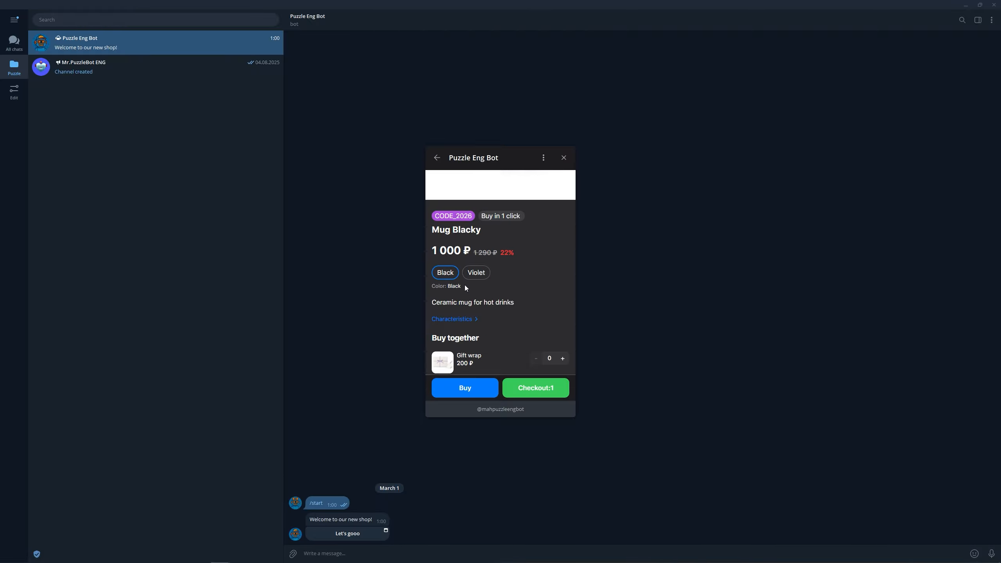
pyautogui.click(488, 387)
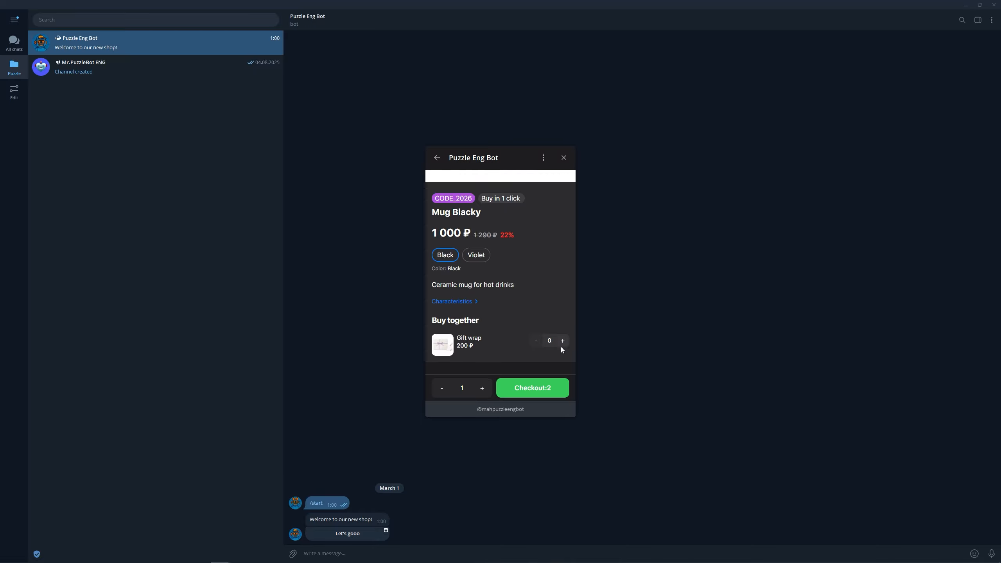
pyautogui.click(552, 388)
# - Apply promo code CODE_2026 to the cart, cutting the total to 1 861,5 ₽, and go to checkout
pyautogui.scroll(-3, 540, 338)
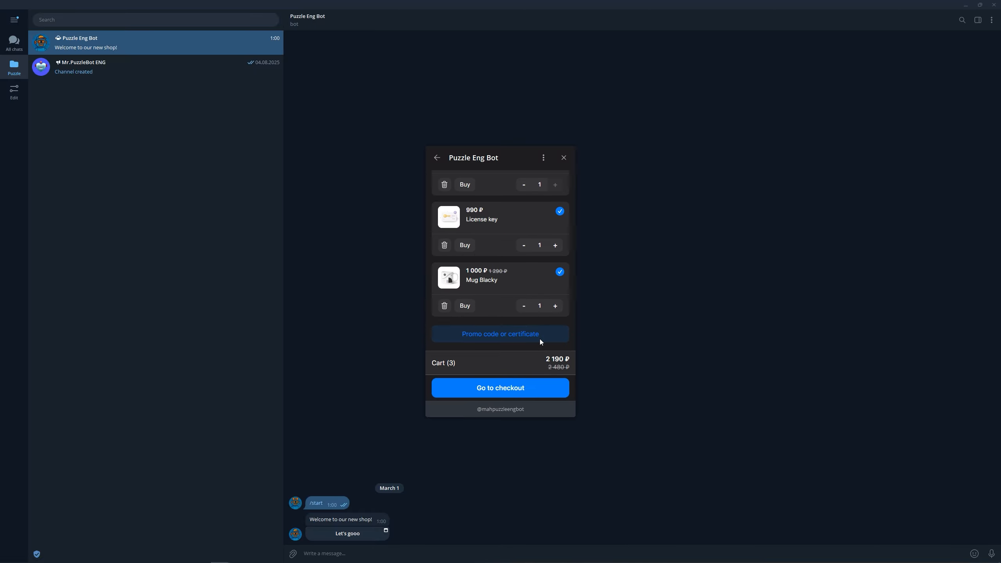
pyautogui.click(538, 335)
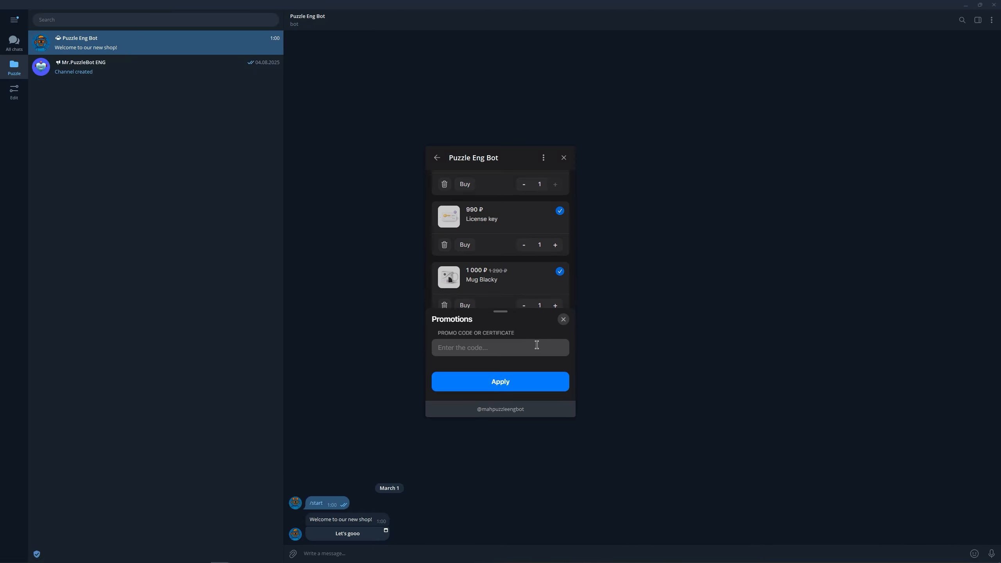
pyautogui.click(537, 344)
pyautogui.write('CODE_2026')
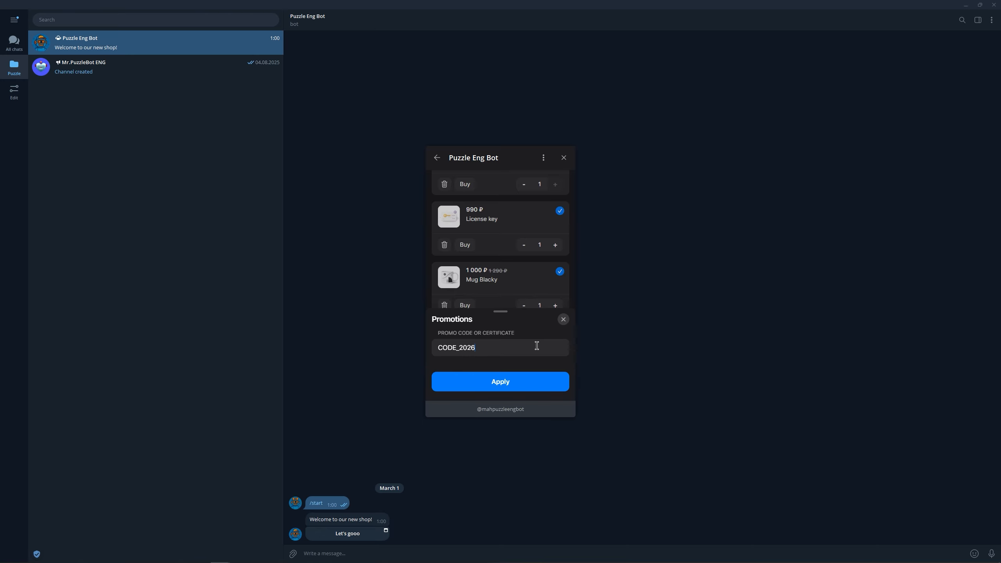
pyautogui.click(535, 380)
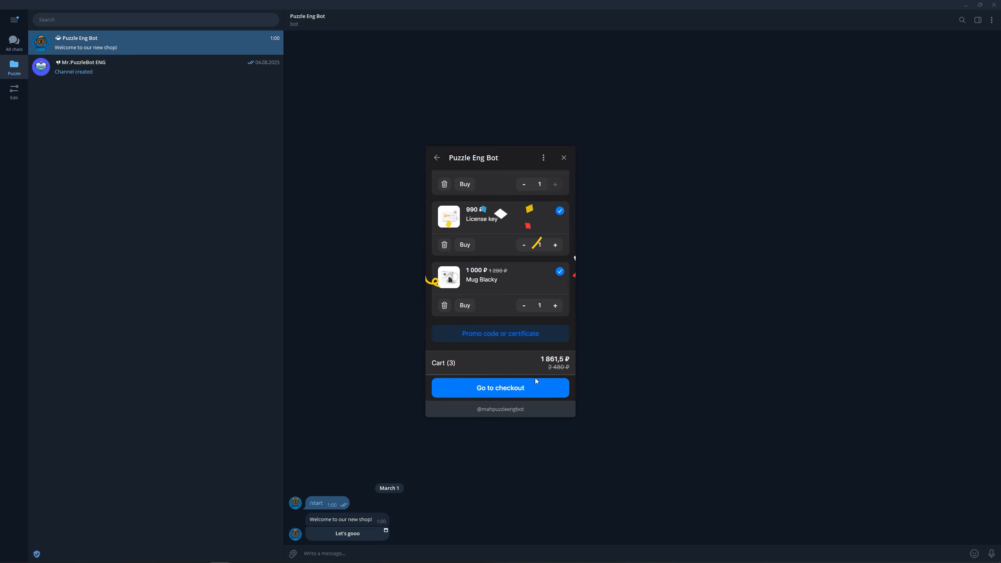
pyautogui.click(536, 388)
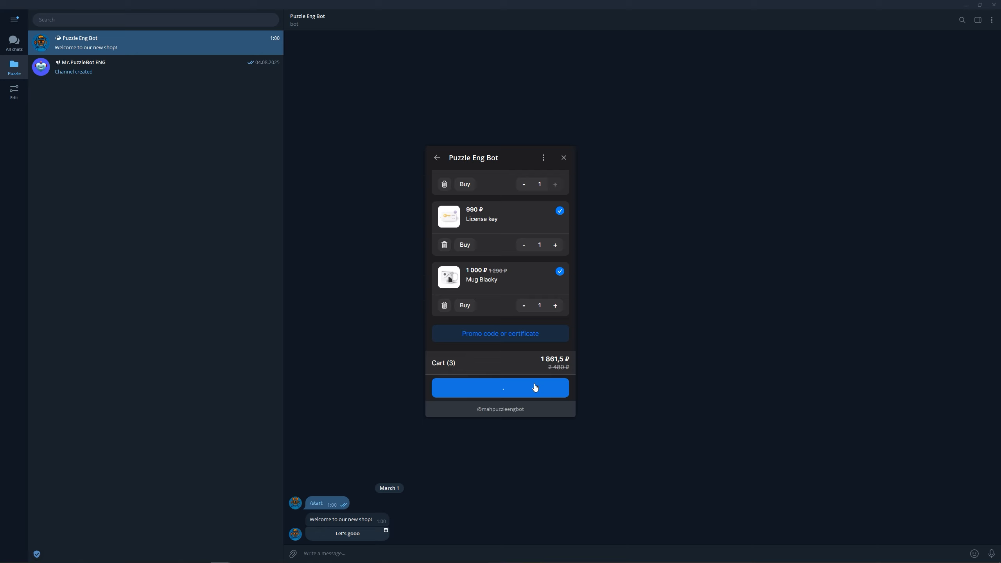
# - Pick the delivery address on the map and confirm it
pyautogui.click(531, 220)
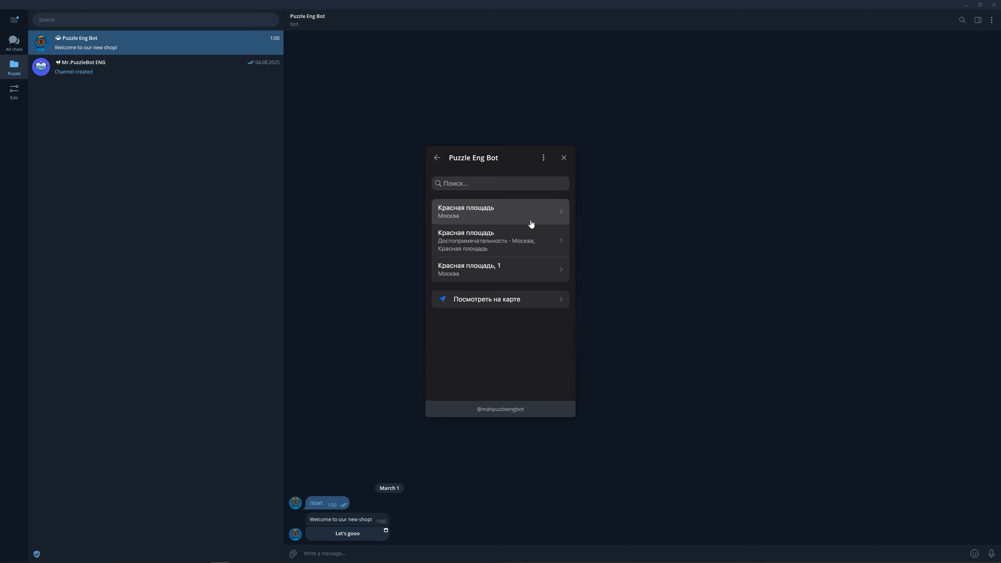
pyautogui.click(532, 295)
pyautogui.moveTo(533, 295); pyautogui.dragTo(530, 262)
pyautogui.click(524, 382)
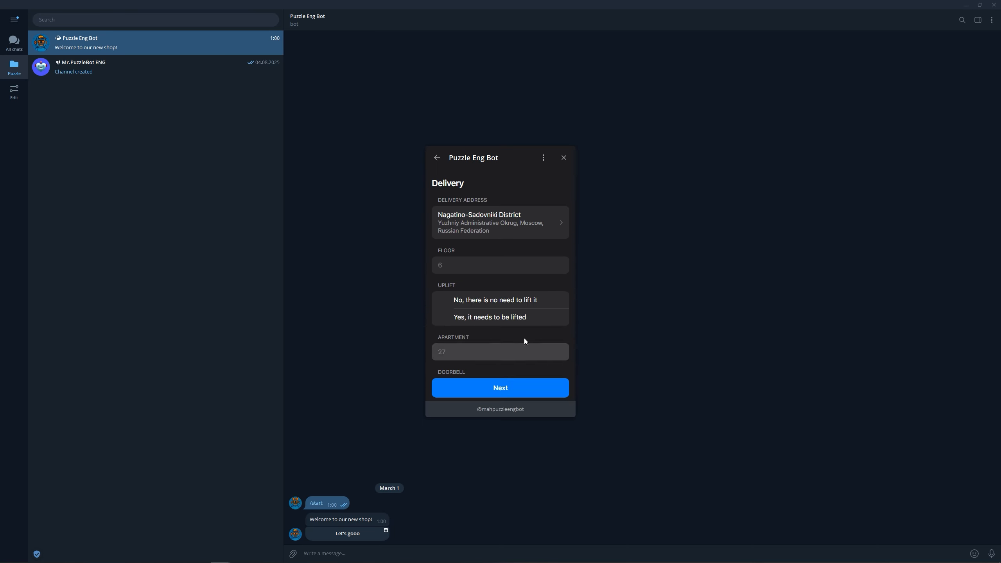
# - Enter floor 6, mark no lifting needed, and set the doorbell to 66
pyautogui.click(509, 271)
pyautogui.write('6')
pyautogui.click(512, 299)
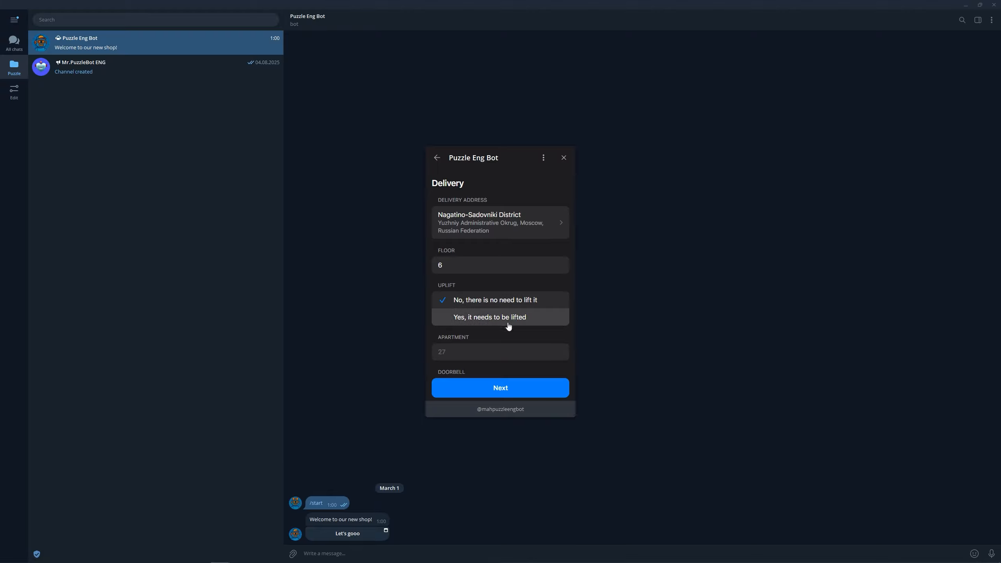
pyautogui.click(500, 348)
pyautogui.scroll(-1, 500, 348)
pyautogui.click(501, 348)
pyautogui.write('66')
pyautogui.scroll(-2, 501, 348)
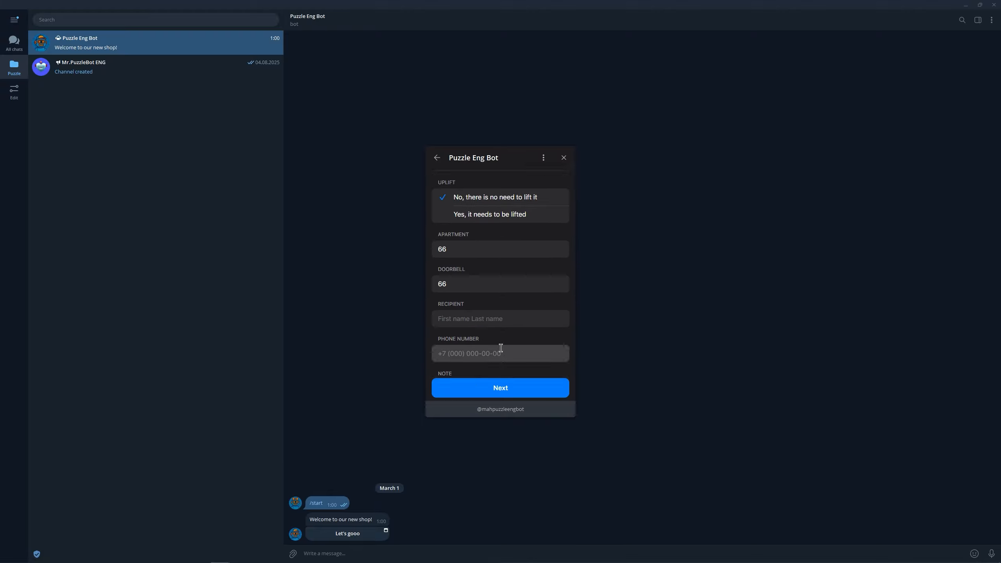
# - Fill in the recipient's name, their phone number and the delivery note 17:00
pyautogui.click(498, 311)
pyautogui.write('Puzzler')
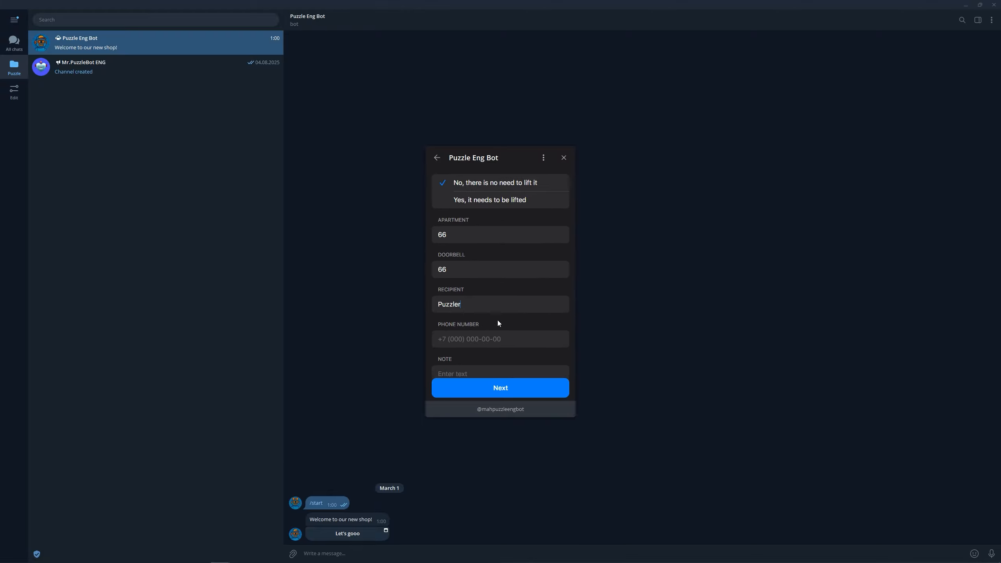
pyautogui.click(494, 336)
pyautogui.write('9999999999')
pyautogui.scroll(-1, 495, 338)
pyautogui.click(495, 358)
pyautogui.write('17')
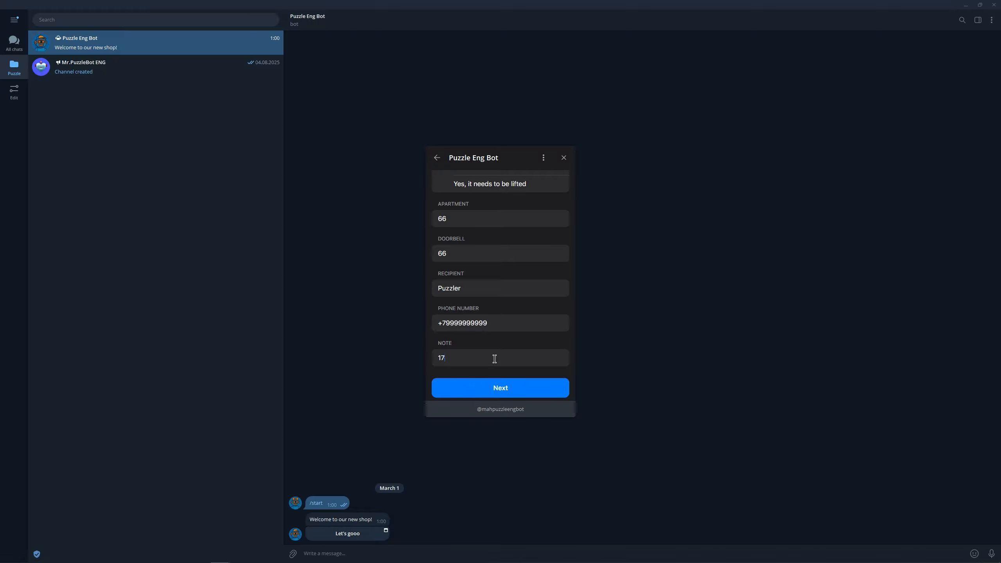
pyautogui.write(':00')
pyautogui.click(499, 383)
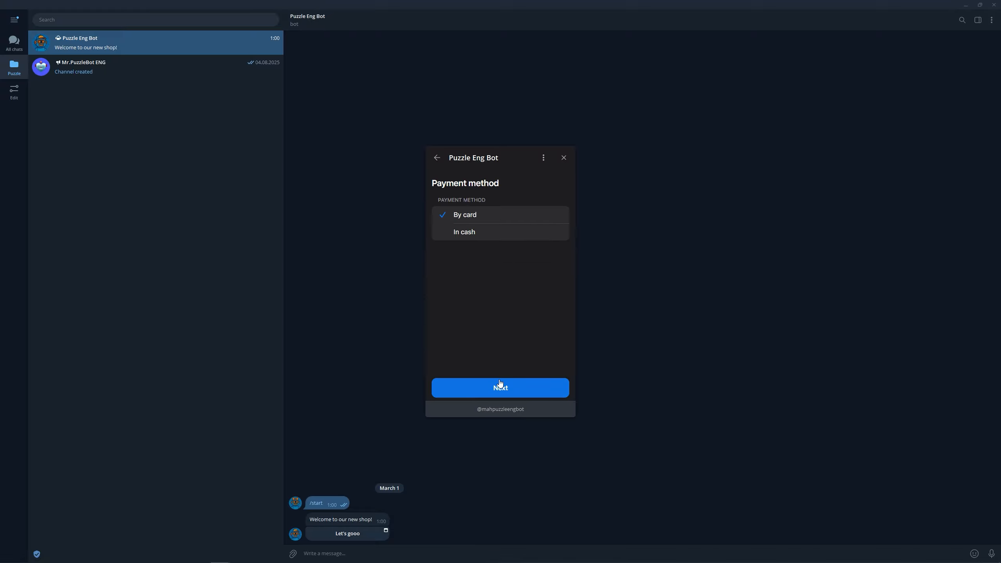
# - Choose cash payment, place the order and close the success page
pyautogui.click(490, 236)
pyautogui.click(503, 388)
pyautogui.scroll(-5, 512, 347)
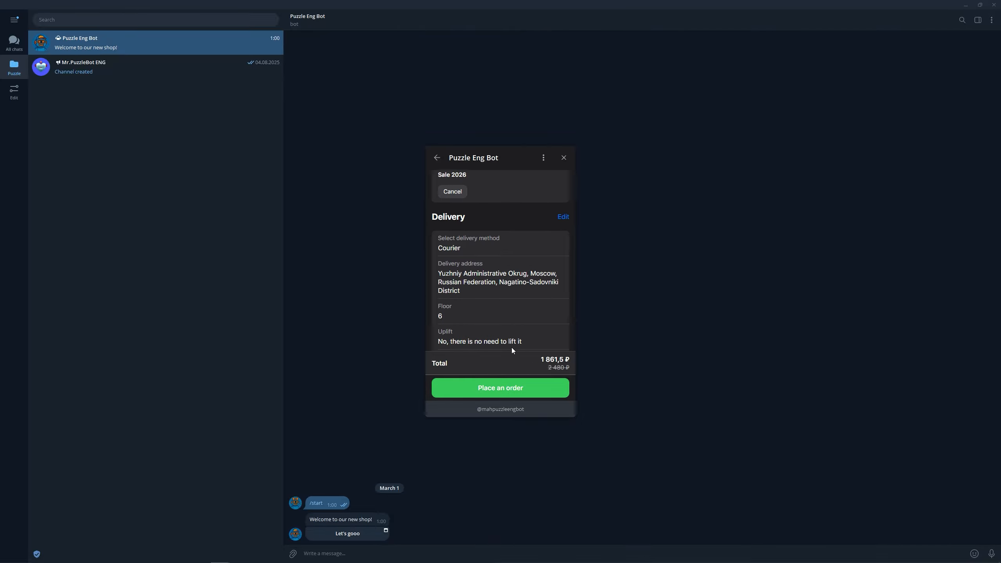
pyautogui.scroll(-5, 511, 347)
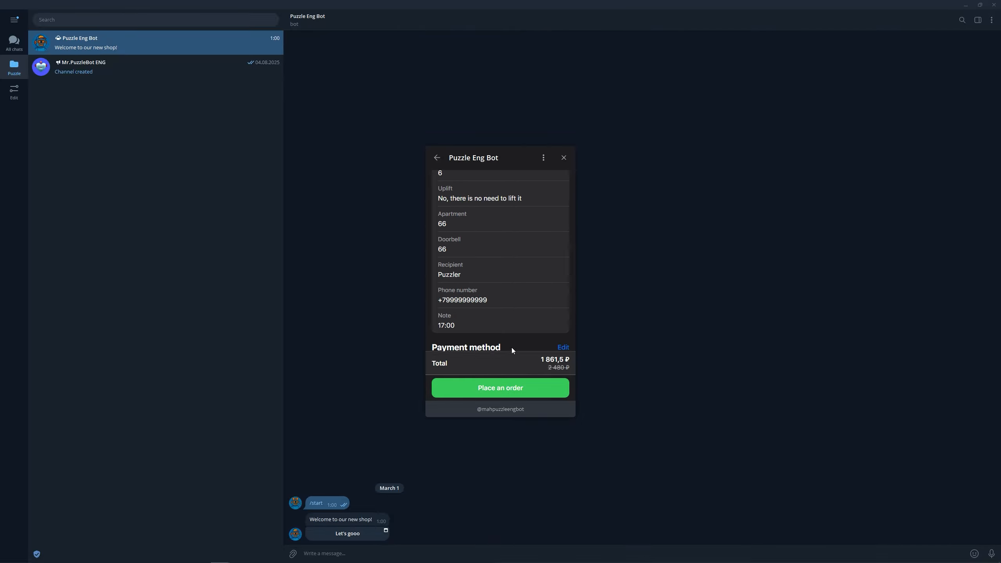
pyautogui.click(516, 388)
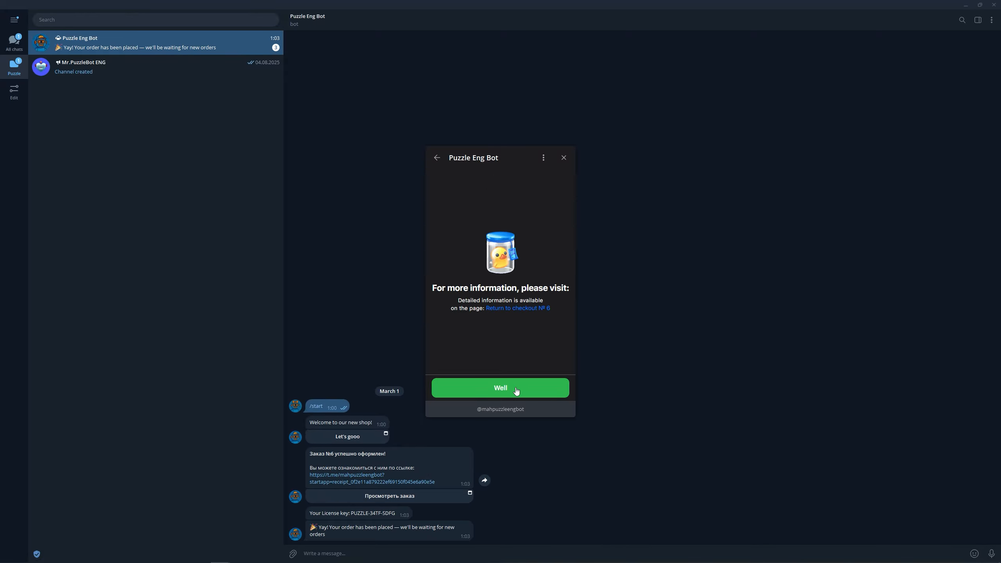
pyautogui.click(516, 389)
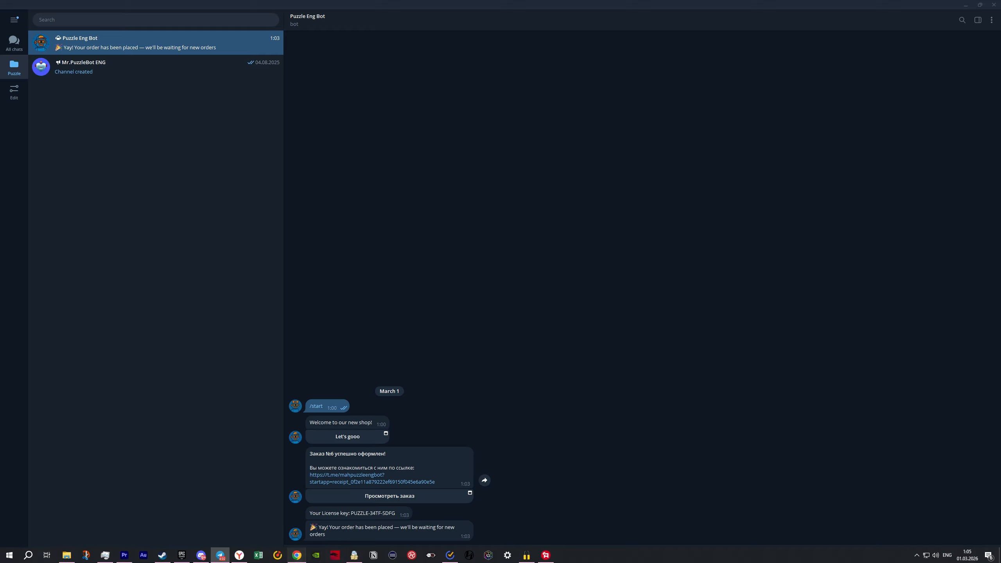
# - Open order №6's details from PuzzleBot Shop orders to review Sale 2026 and the 1861.5 ₽ total
pyautogui.click(296, 556)
pyautogui.click(219, 116)
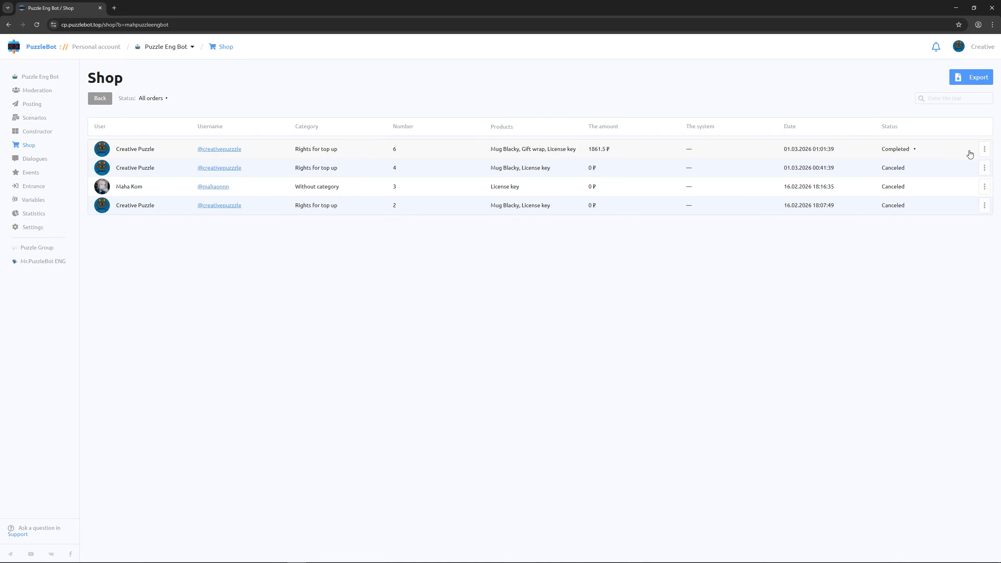
pyautogui.click(984, 152)
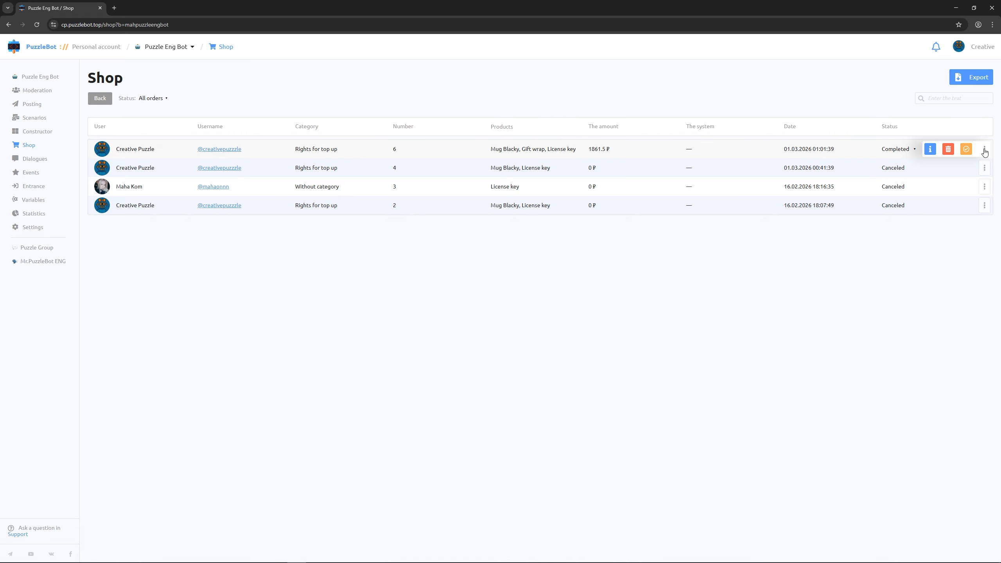
pyautogui.click(927, 149)
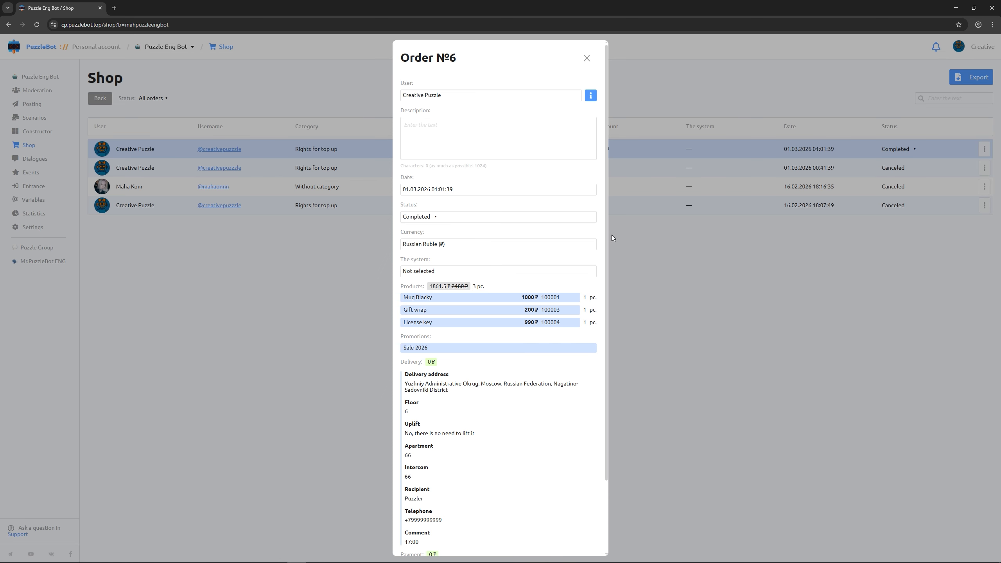
pyautogui.scroll(-2, 598, 242)
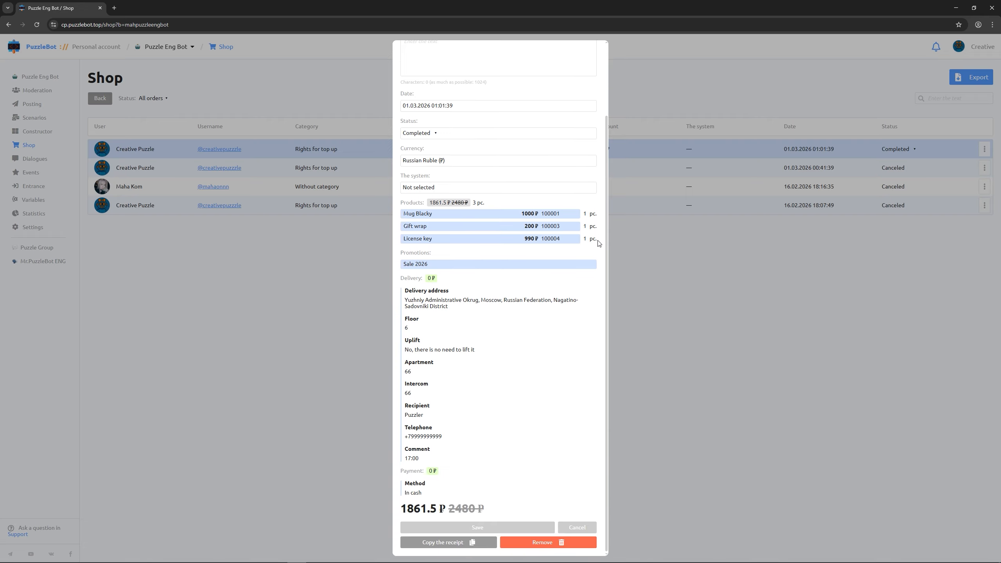